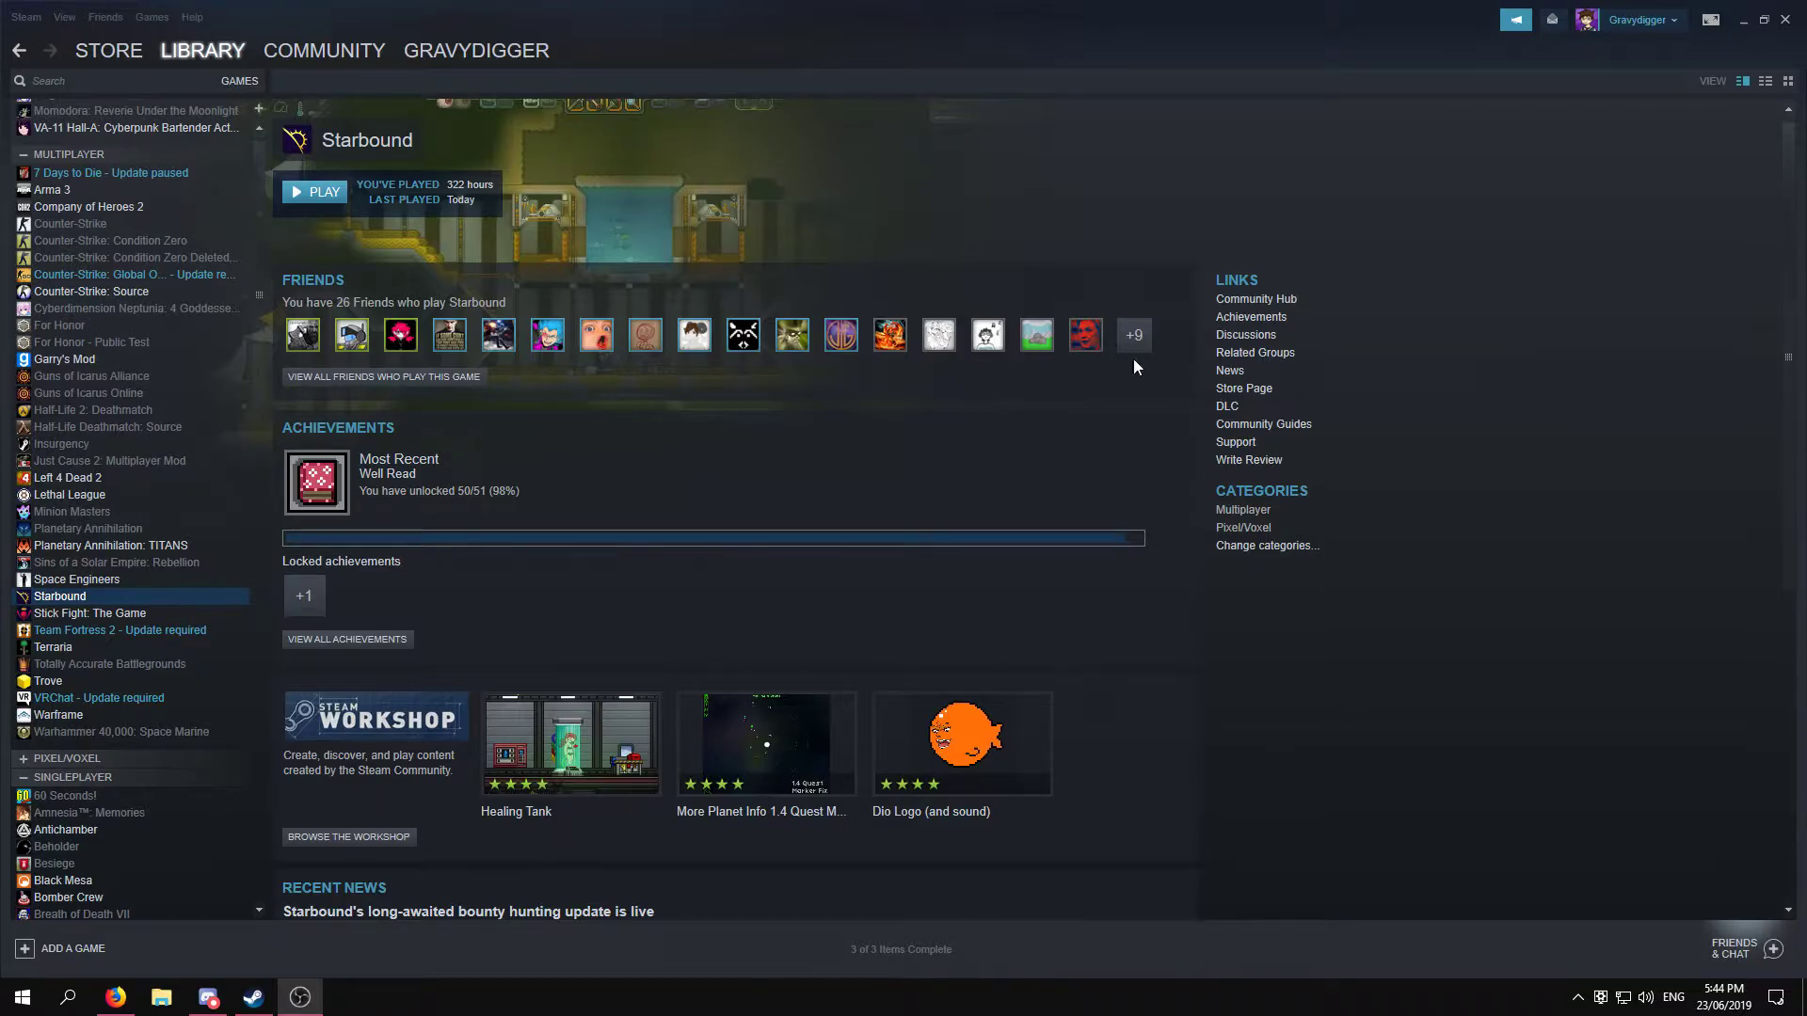
- Find Starbound Dedicated Server among the library's tools and browse its local files
mouse_move(236, 55)
click(213, 264)
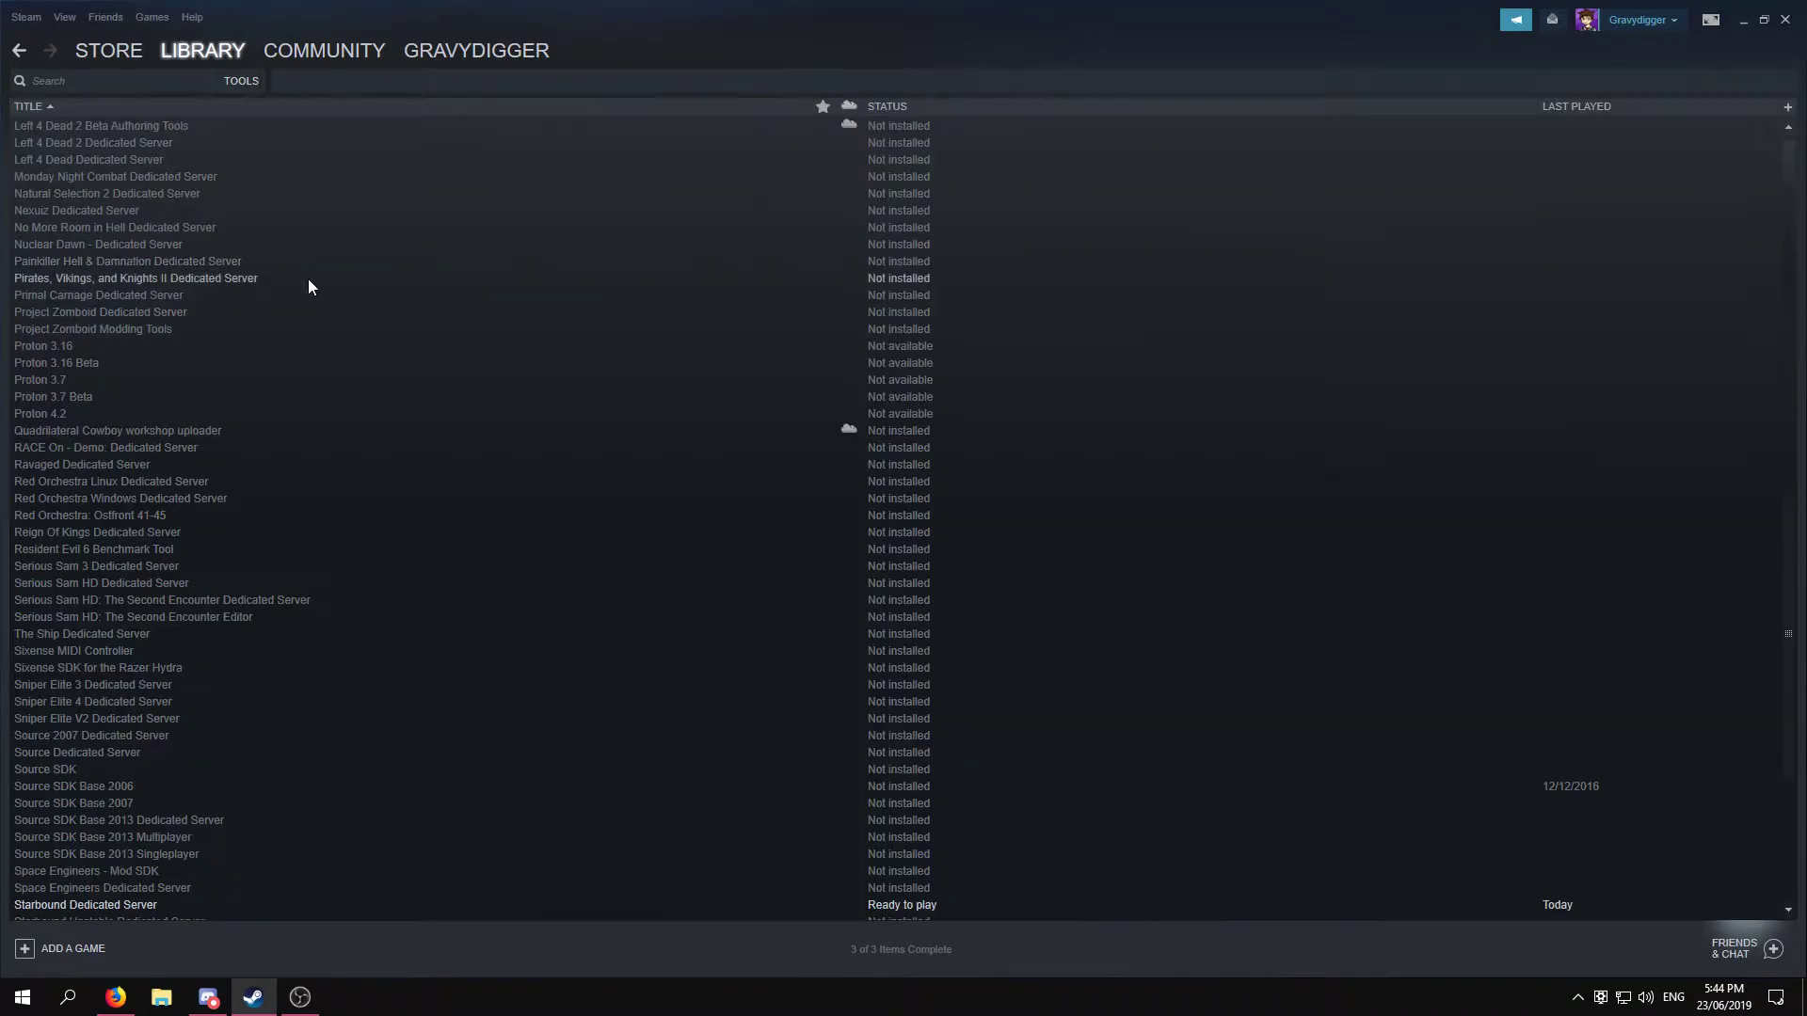
scroll(382, 280, down, 7)
right_click(125, 582)
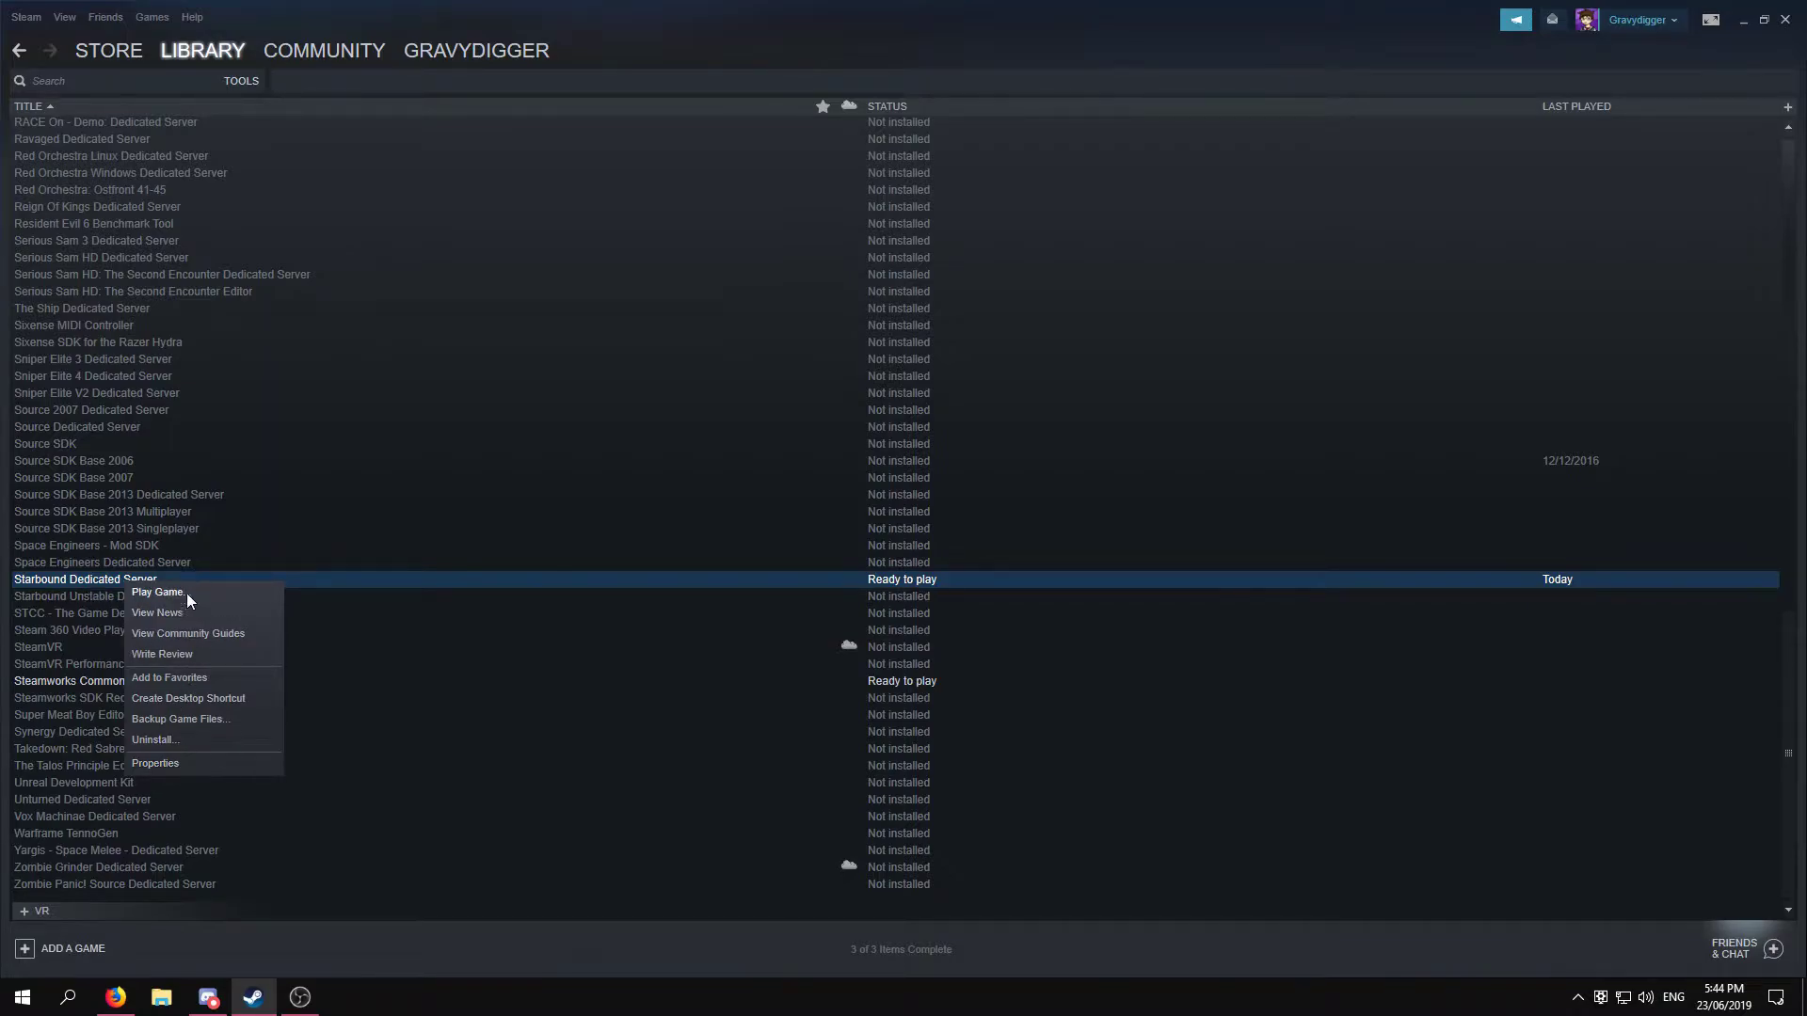
click(182, 770)
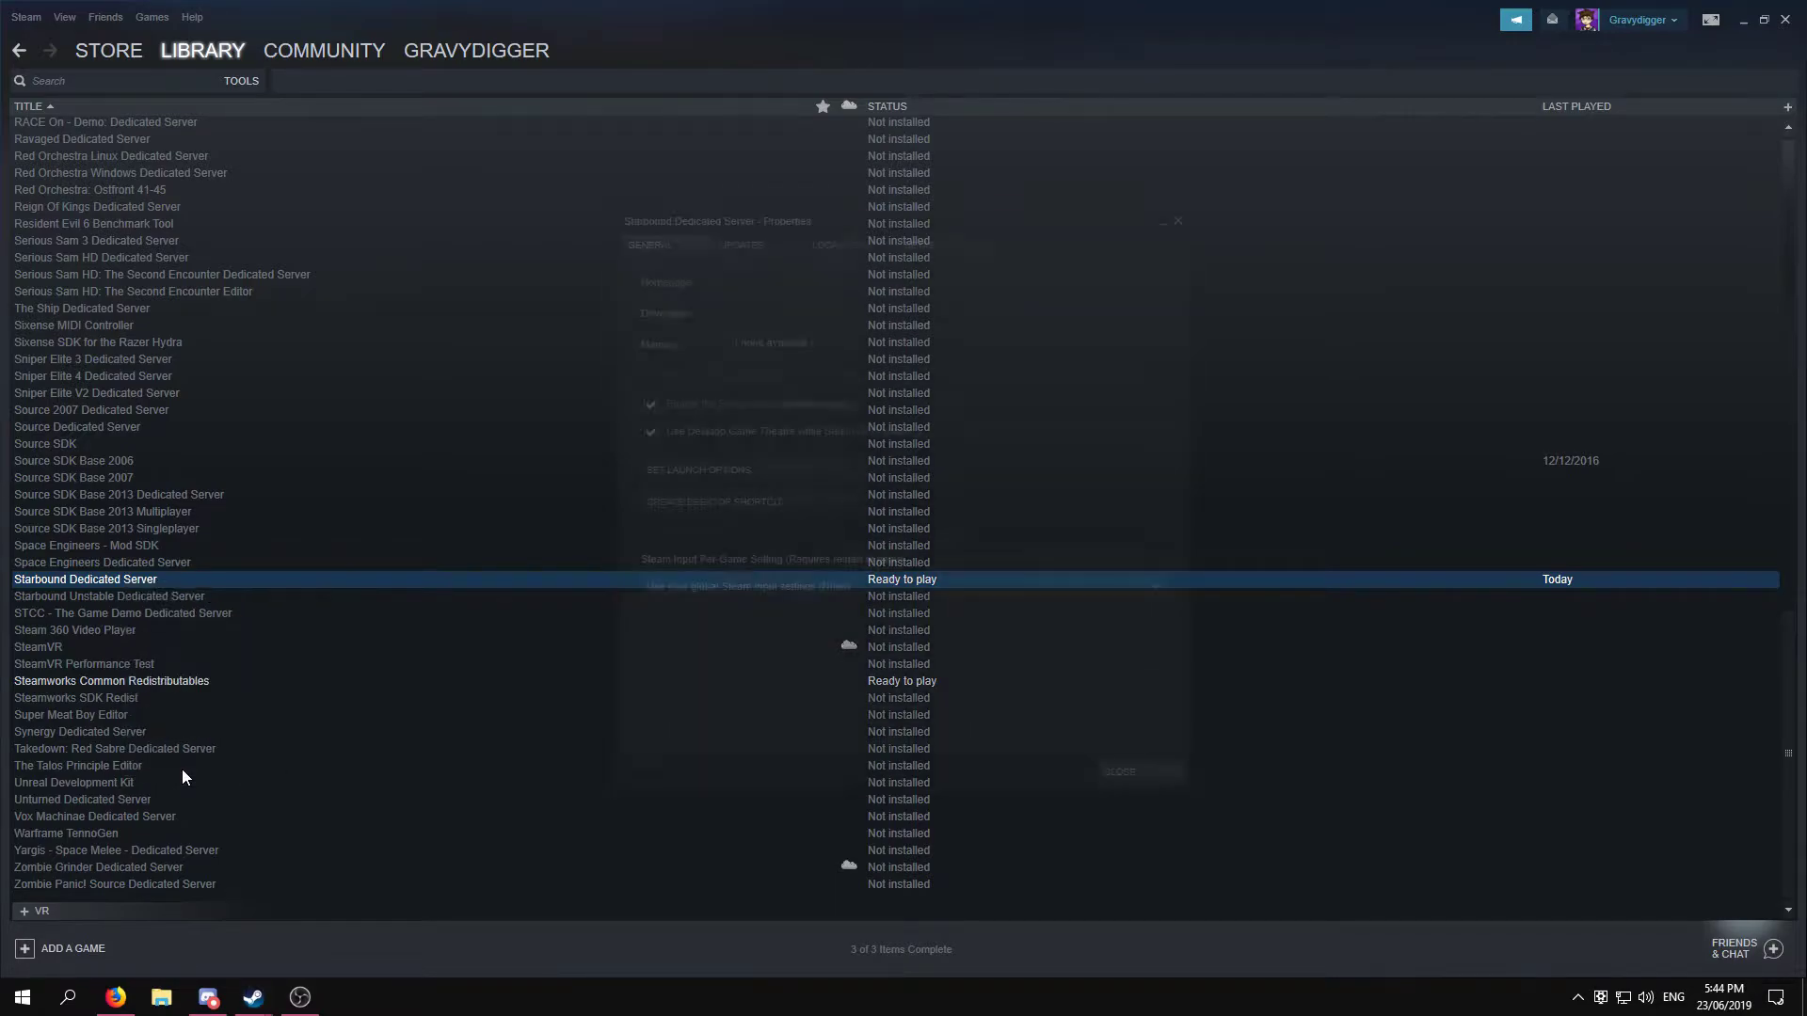
click(830, 247)
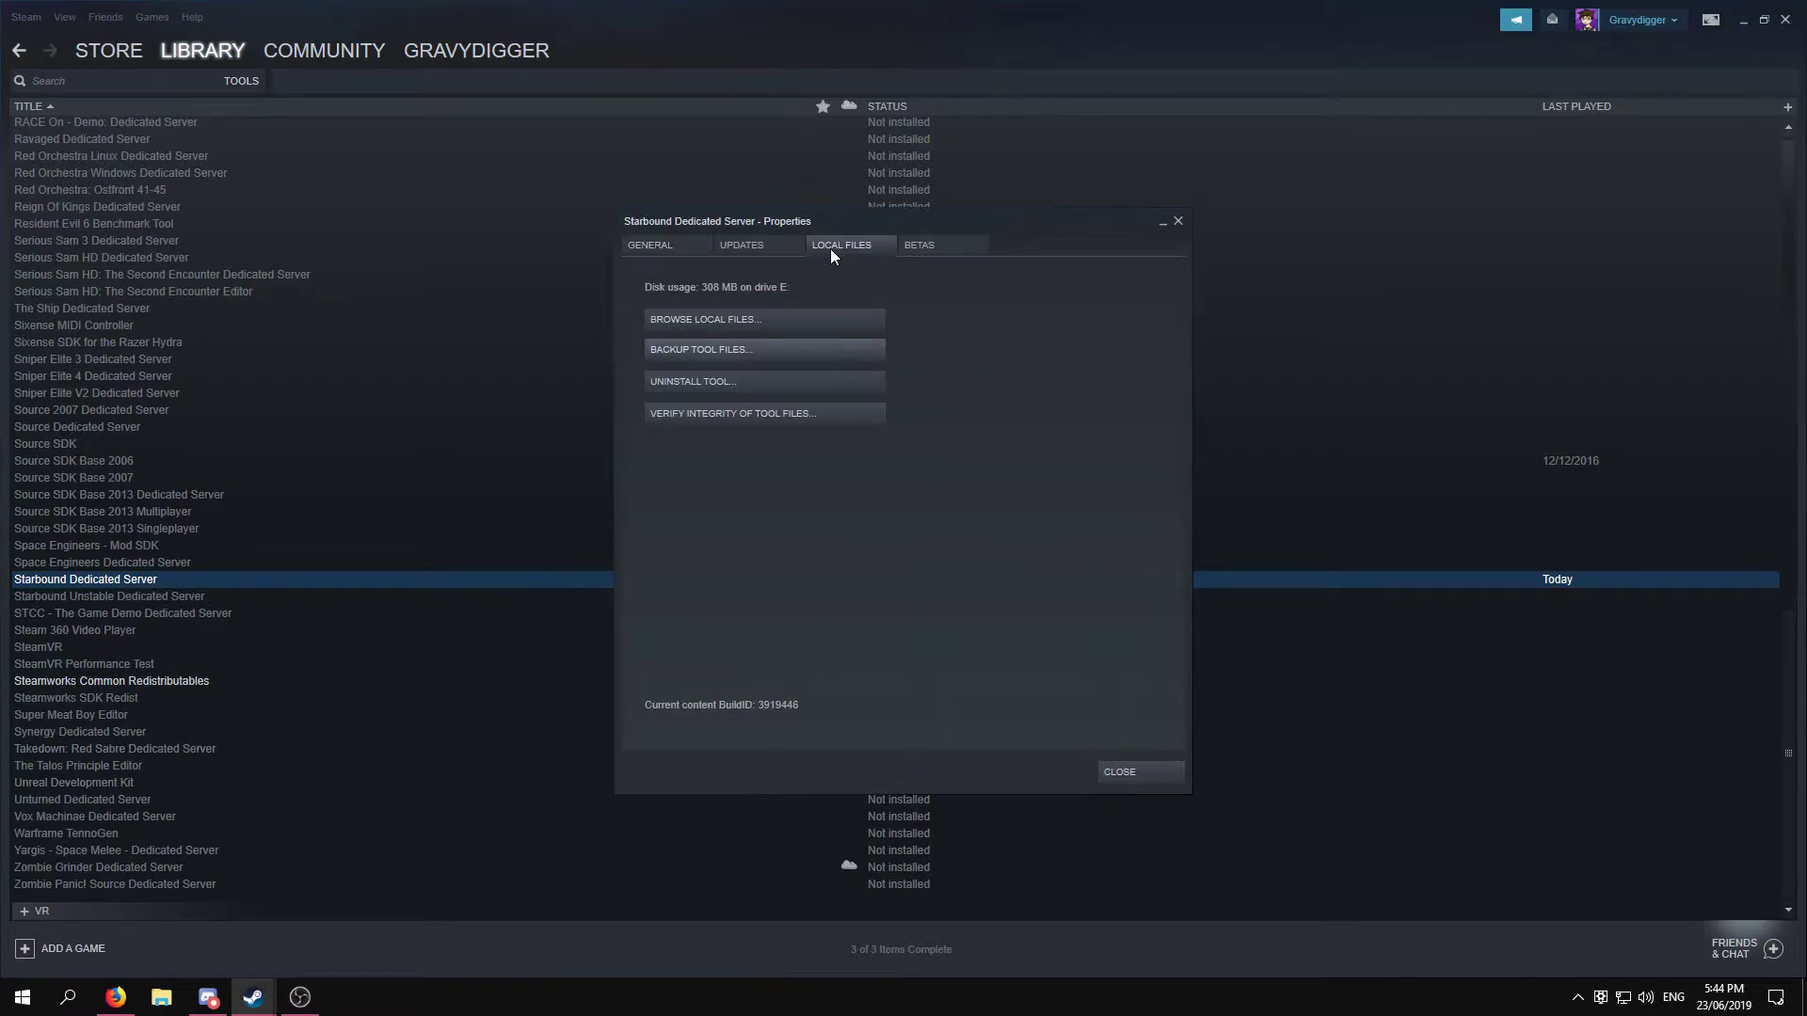
click(805, 320)
drag(707, 221, 174, 241)
click(647, 241)
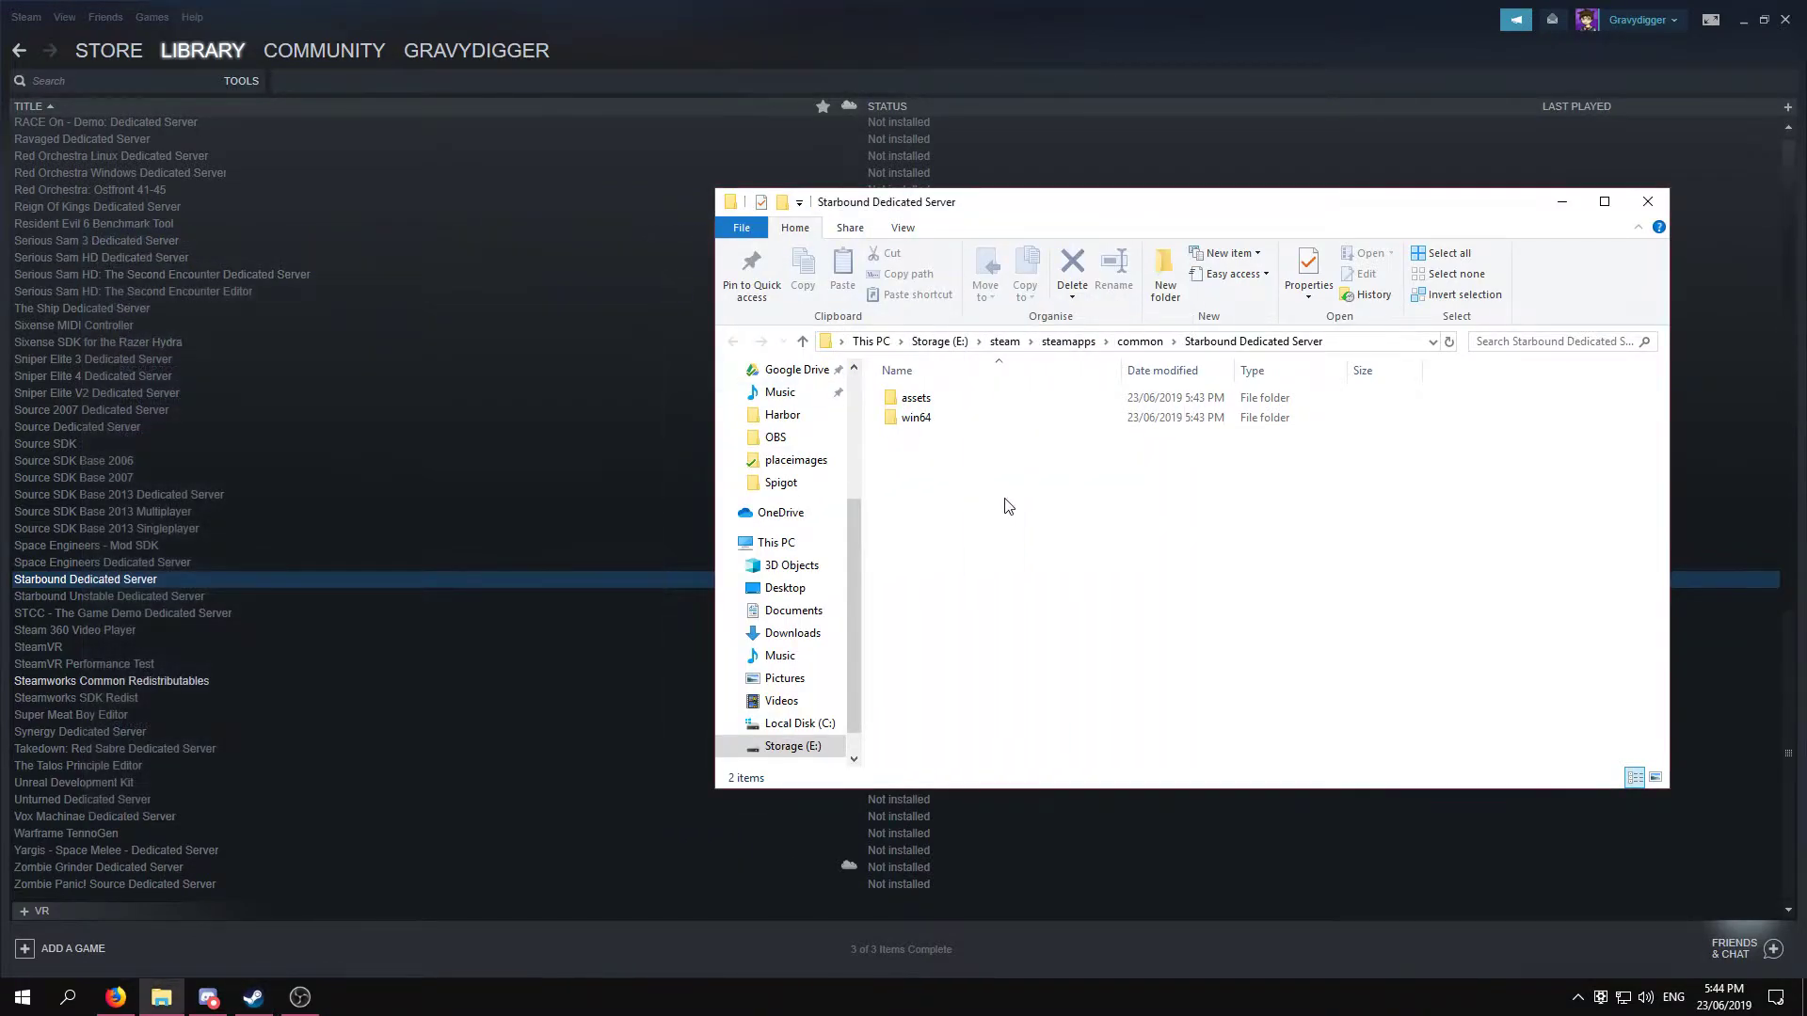
- Create a folder named mods inside the Starbound Dedicated Server folder
click(1168, 258)
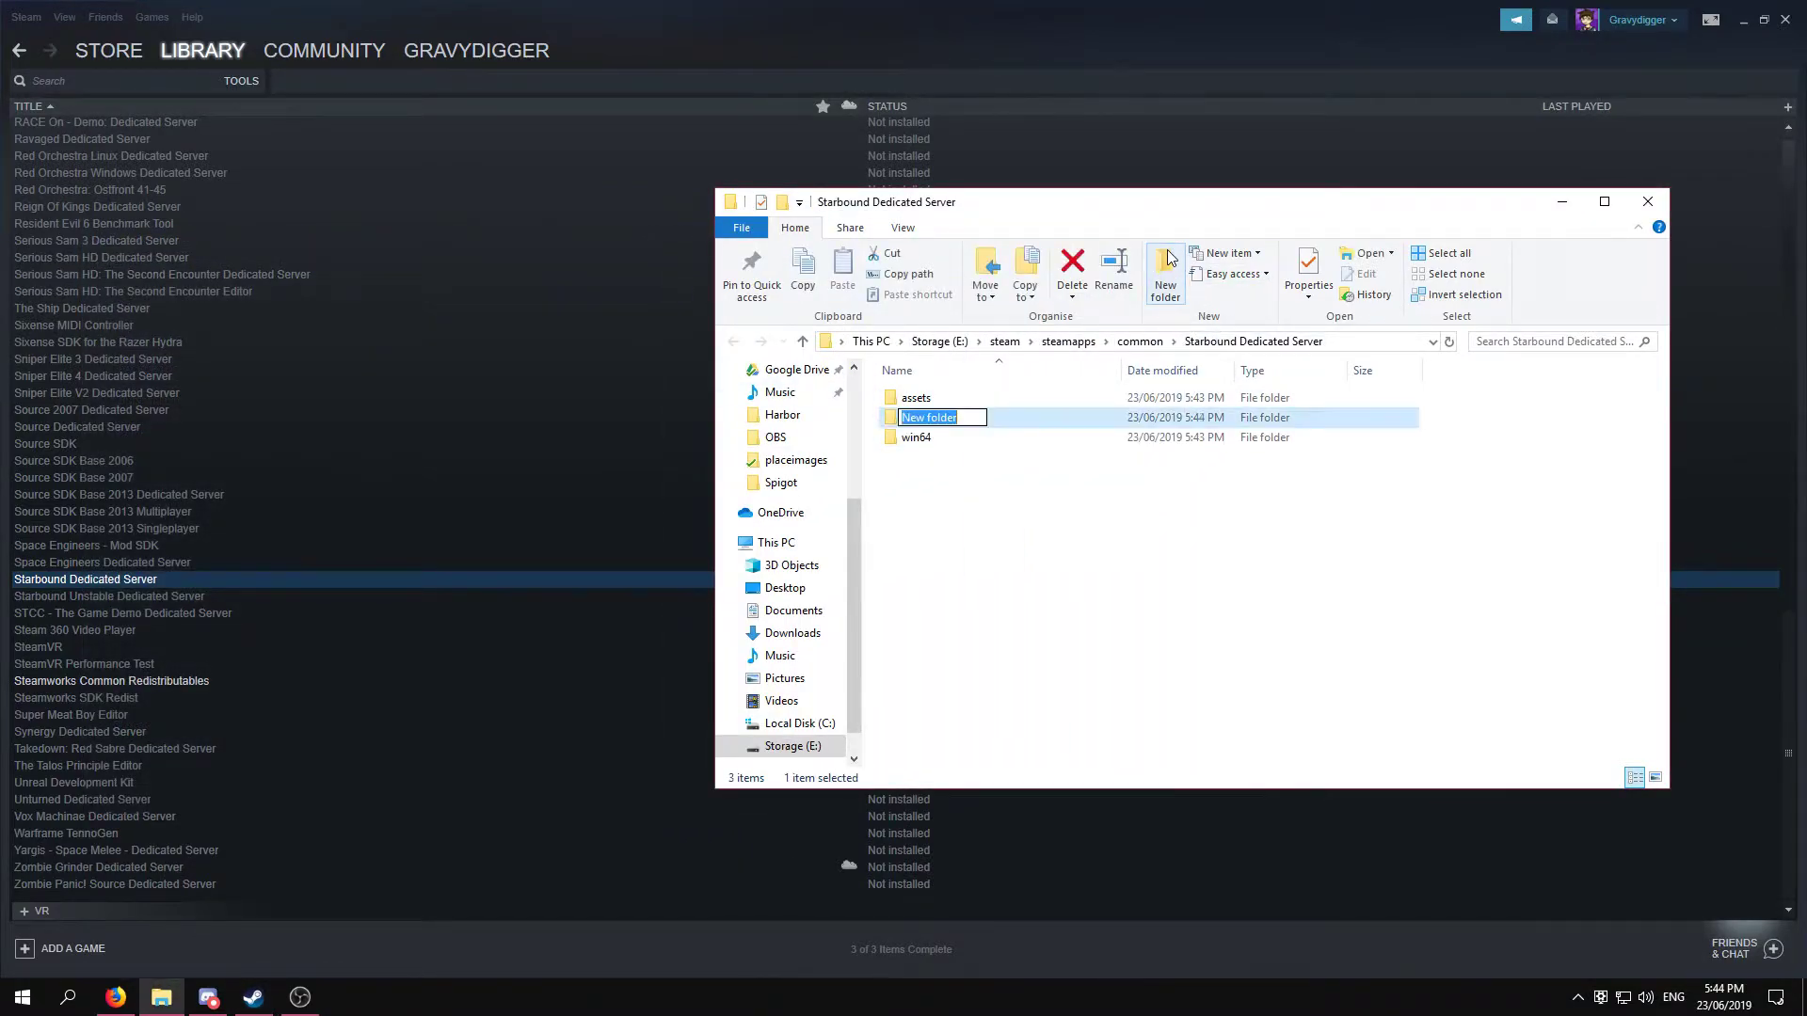
text(mods)
click(1058, 543)
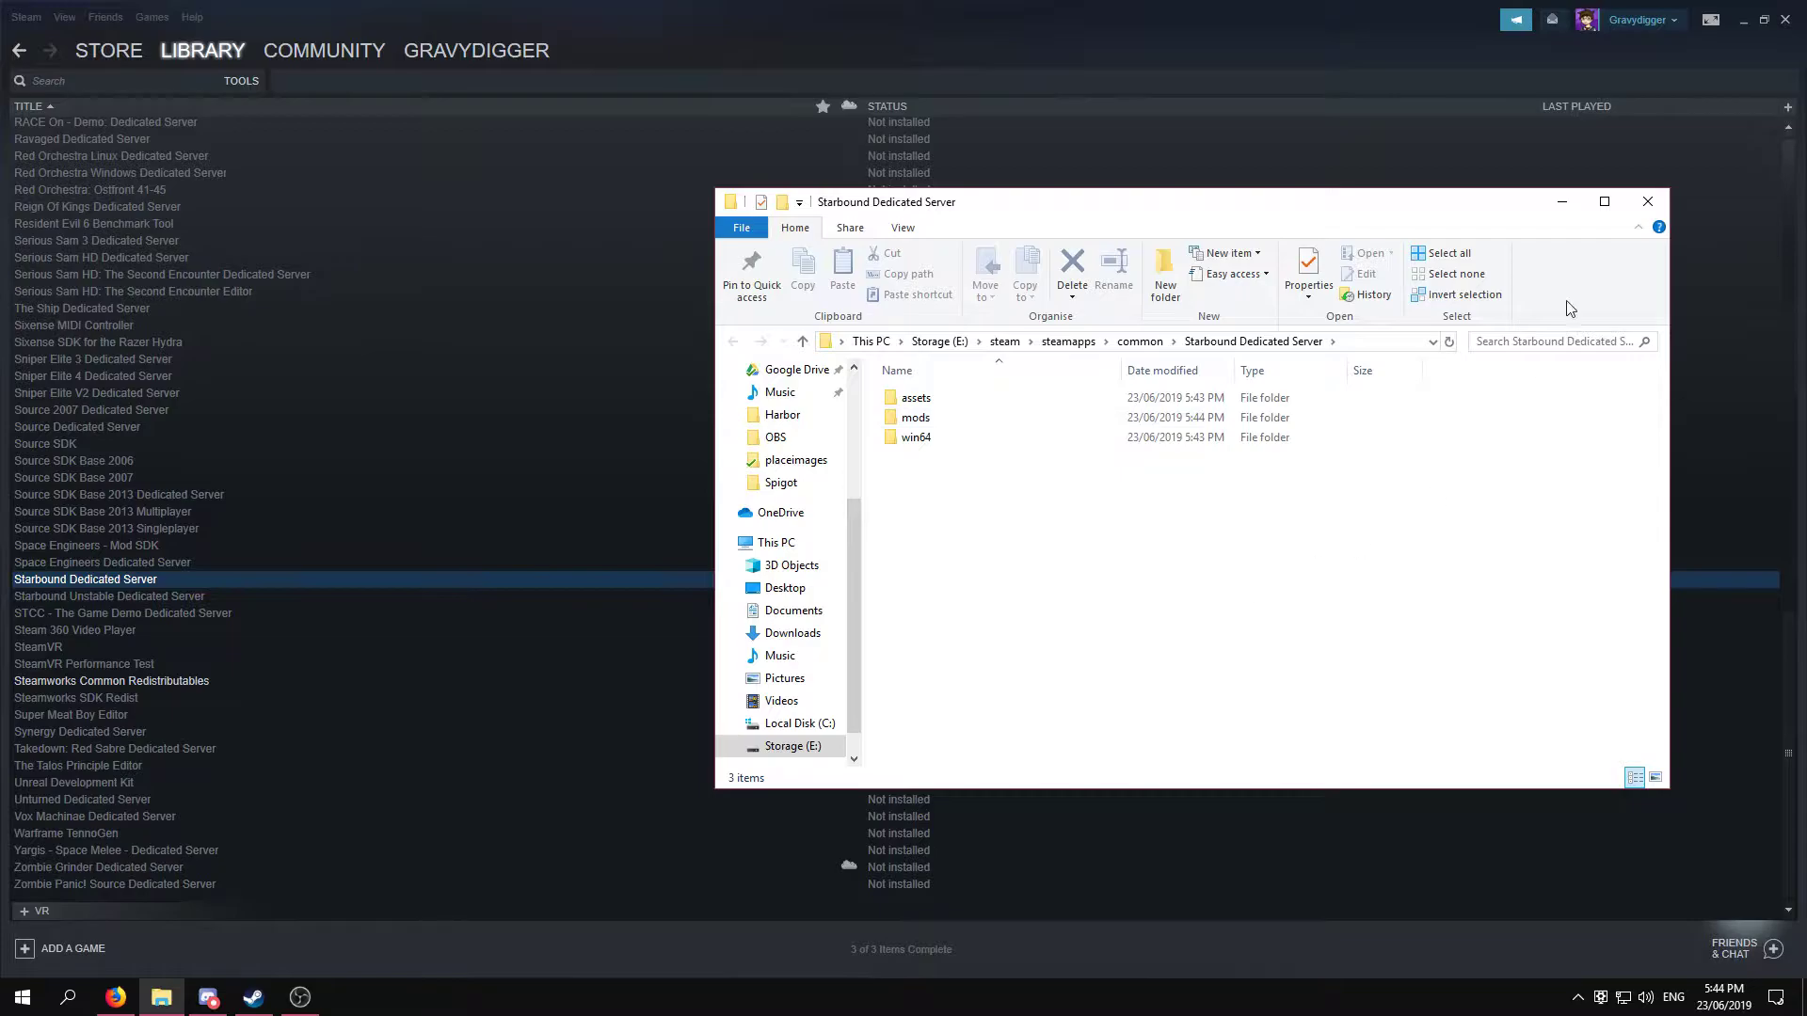
- Switch to Firefox and look over the forum pages of the PenGUIn server GUI and the SWEL workshop linker
click(1742, 19)
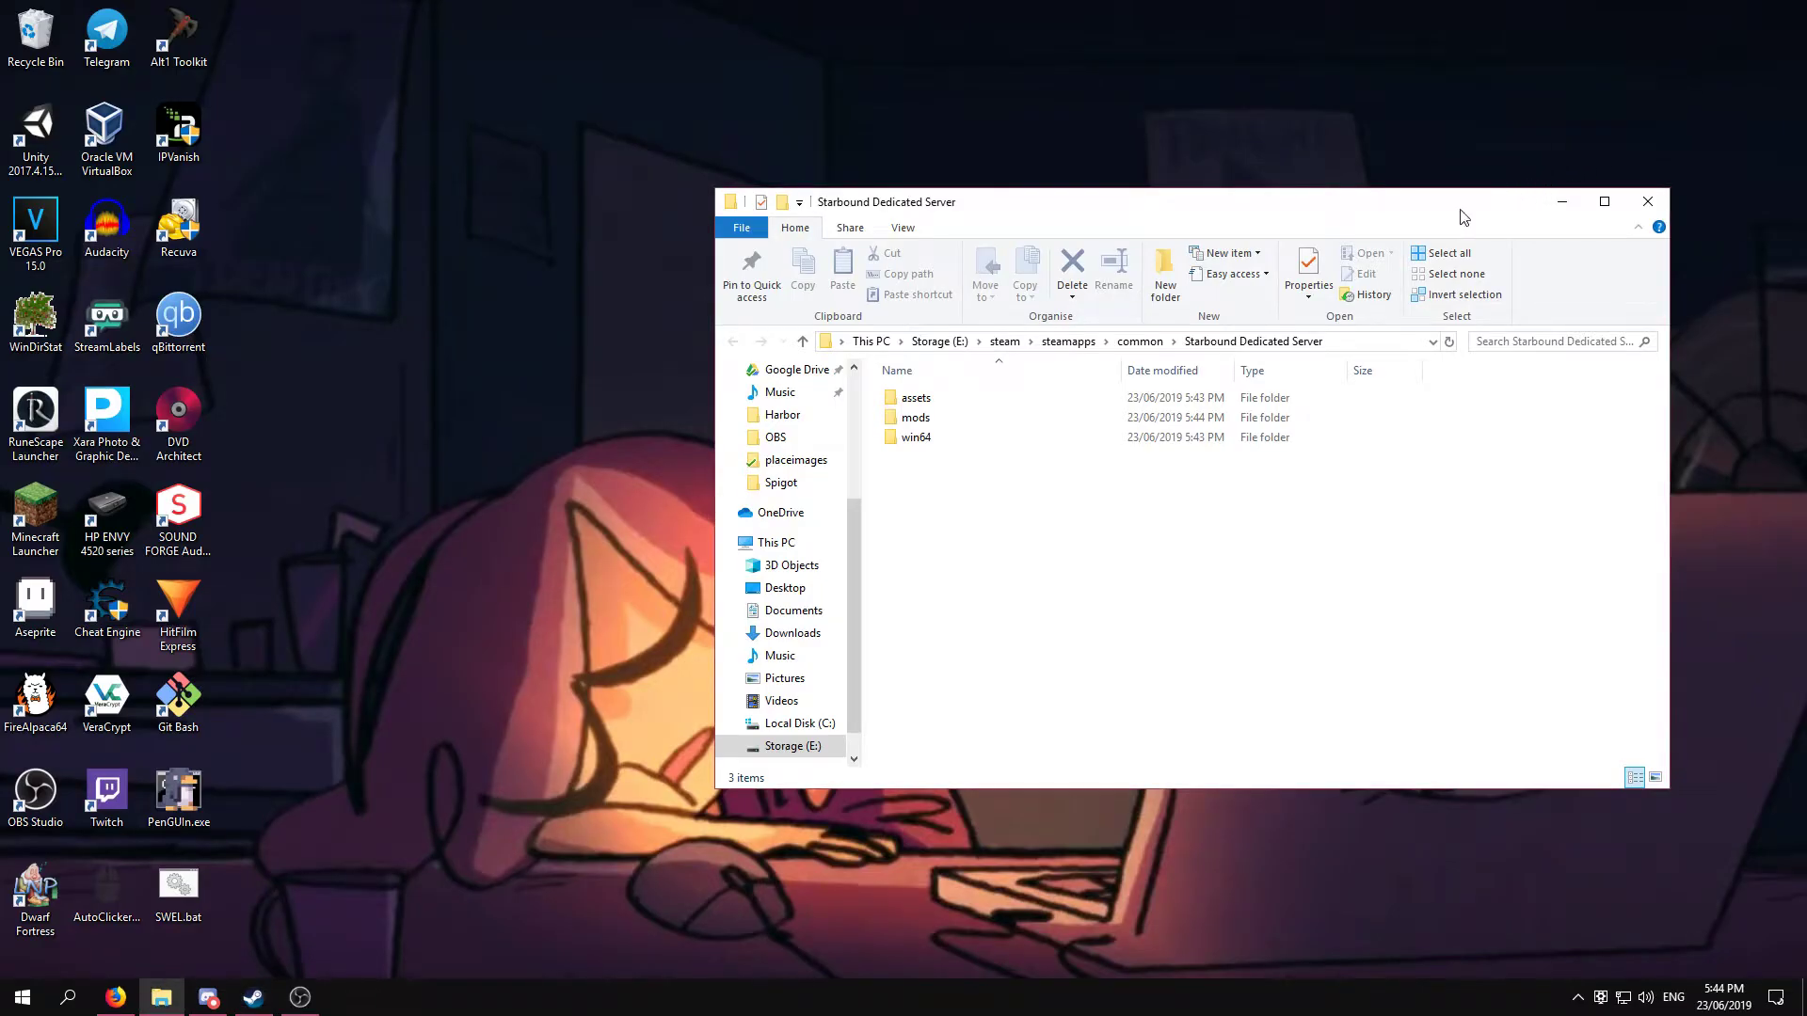
click(115, 997)
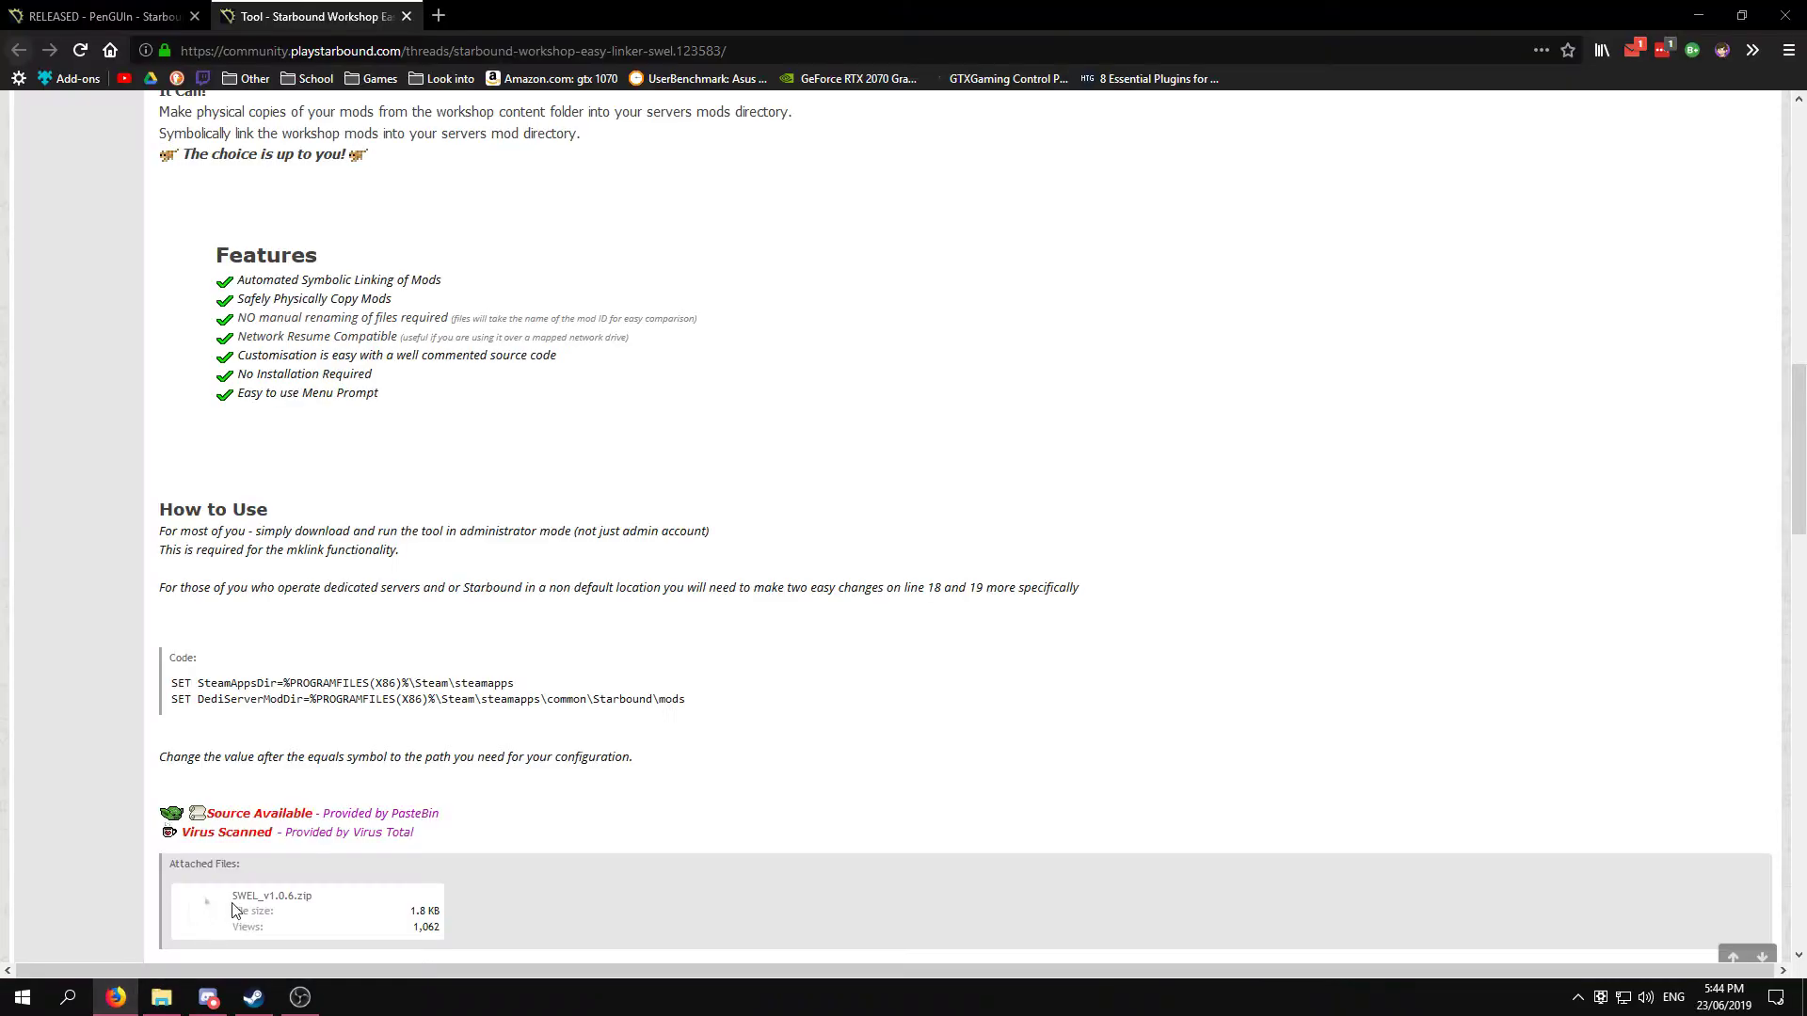
key(ctrl+Tab)
scroll(577, 553, down, 2)
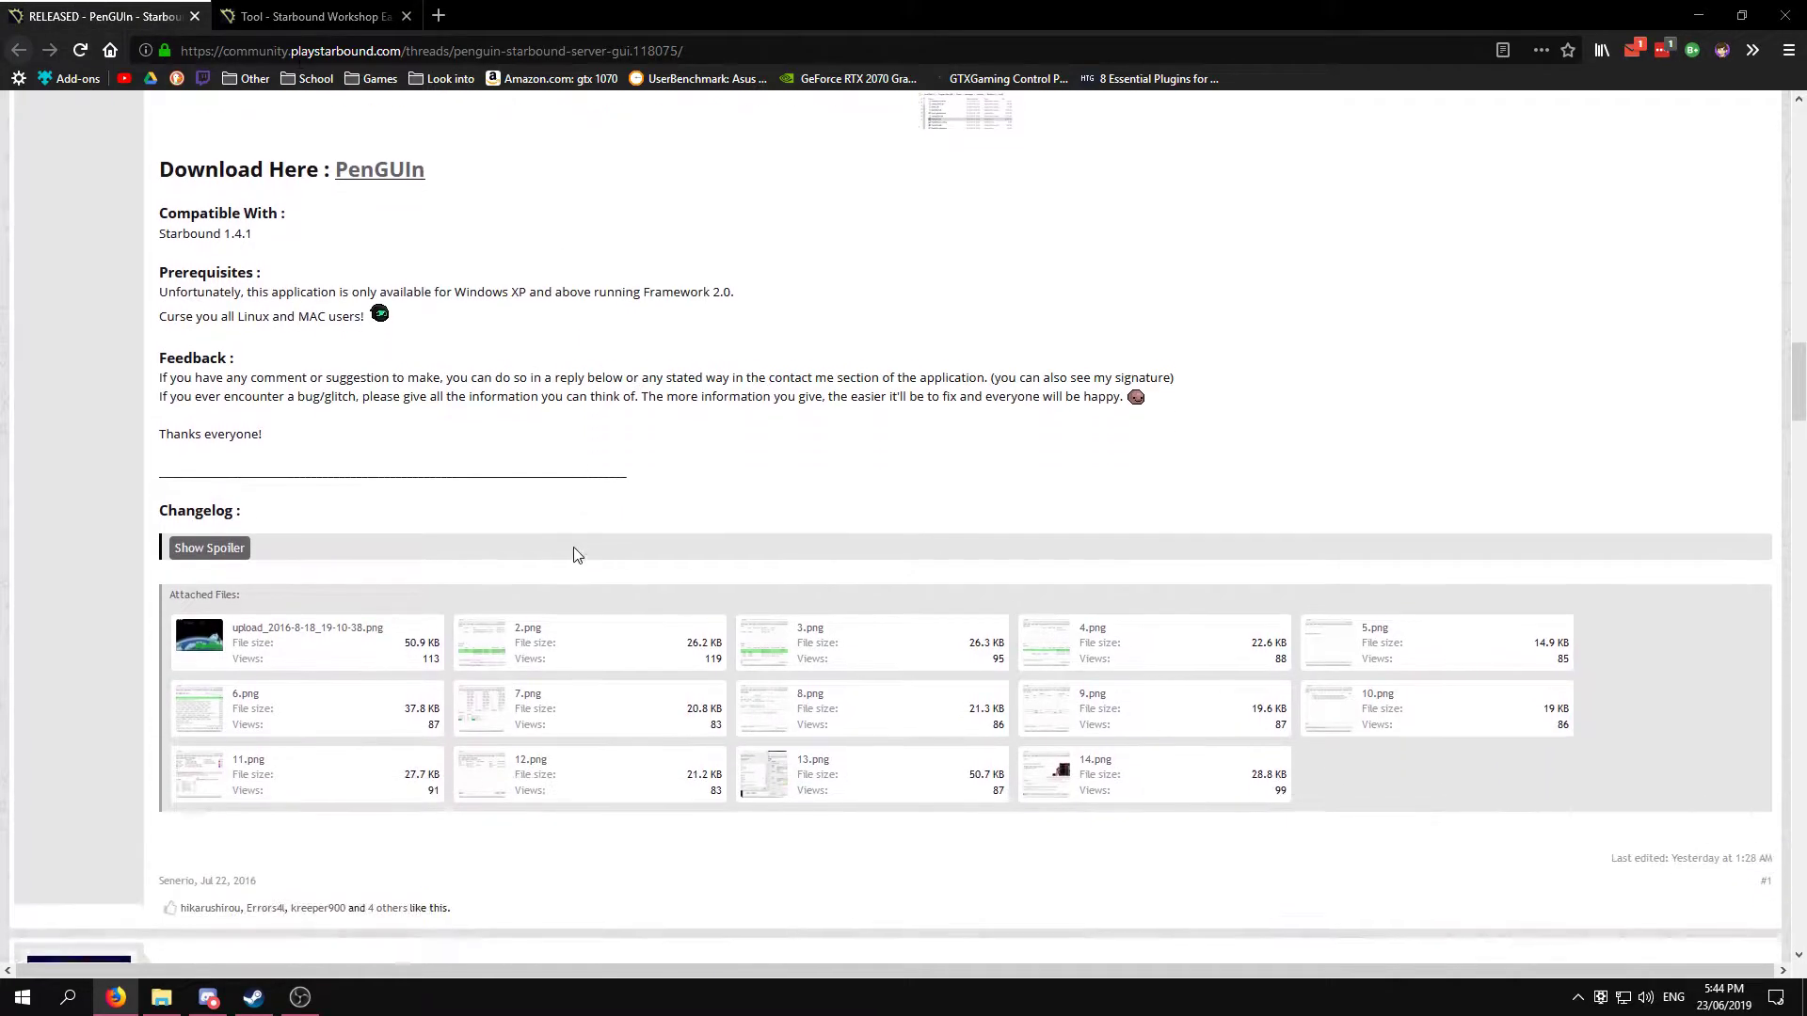
scroll(674, 746, up, 8)
scroll(674, 746, down, 3)
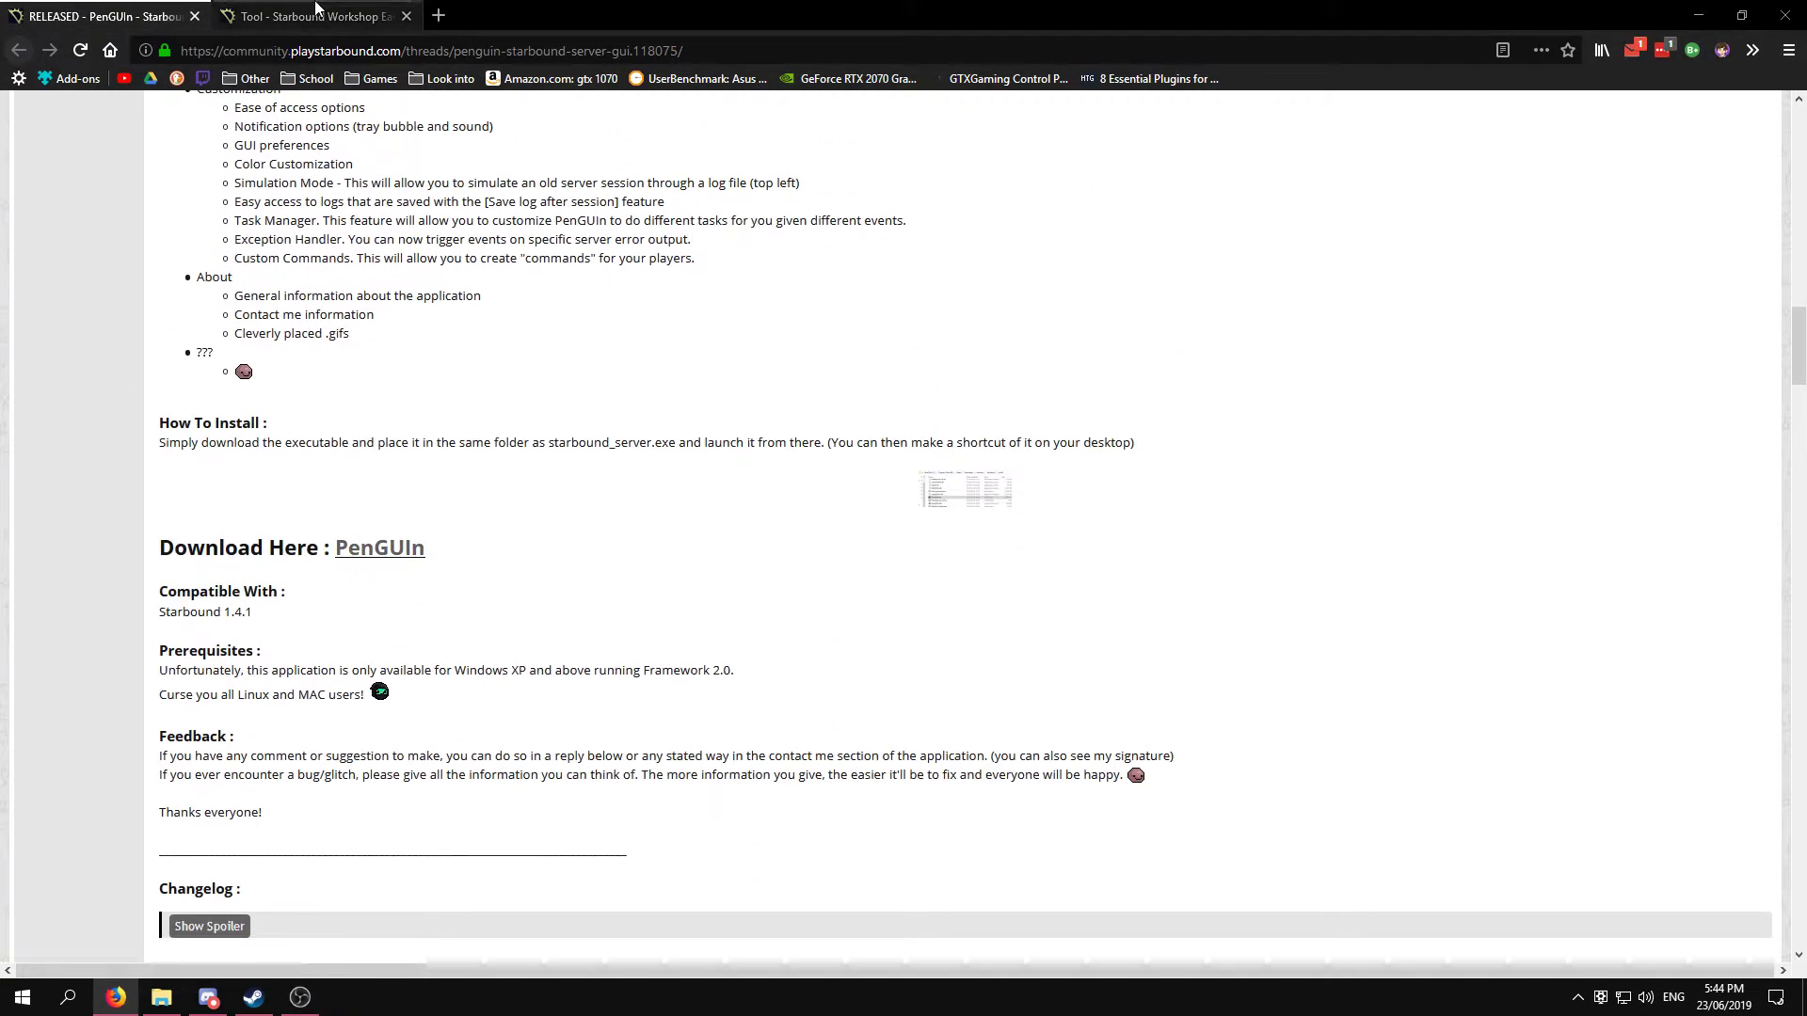
key(ctrl+Tab)
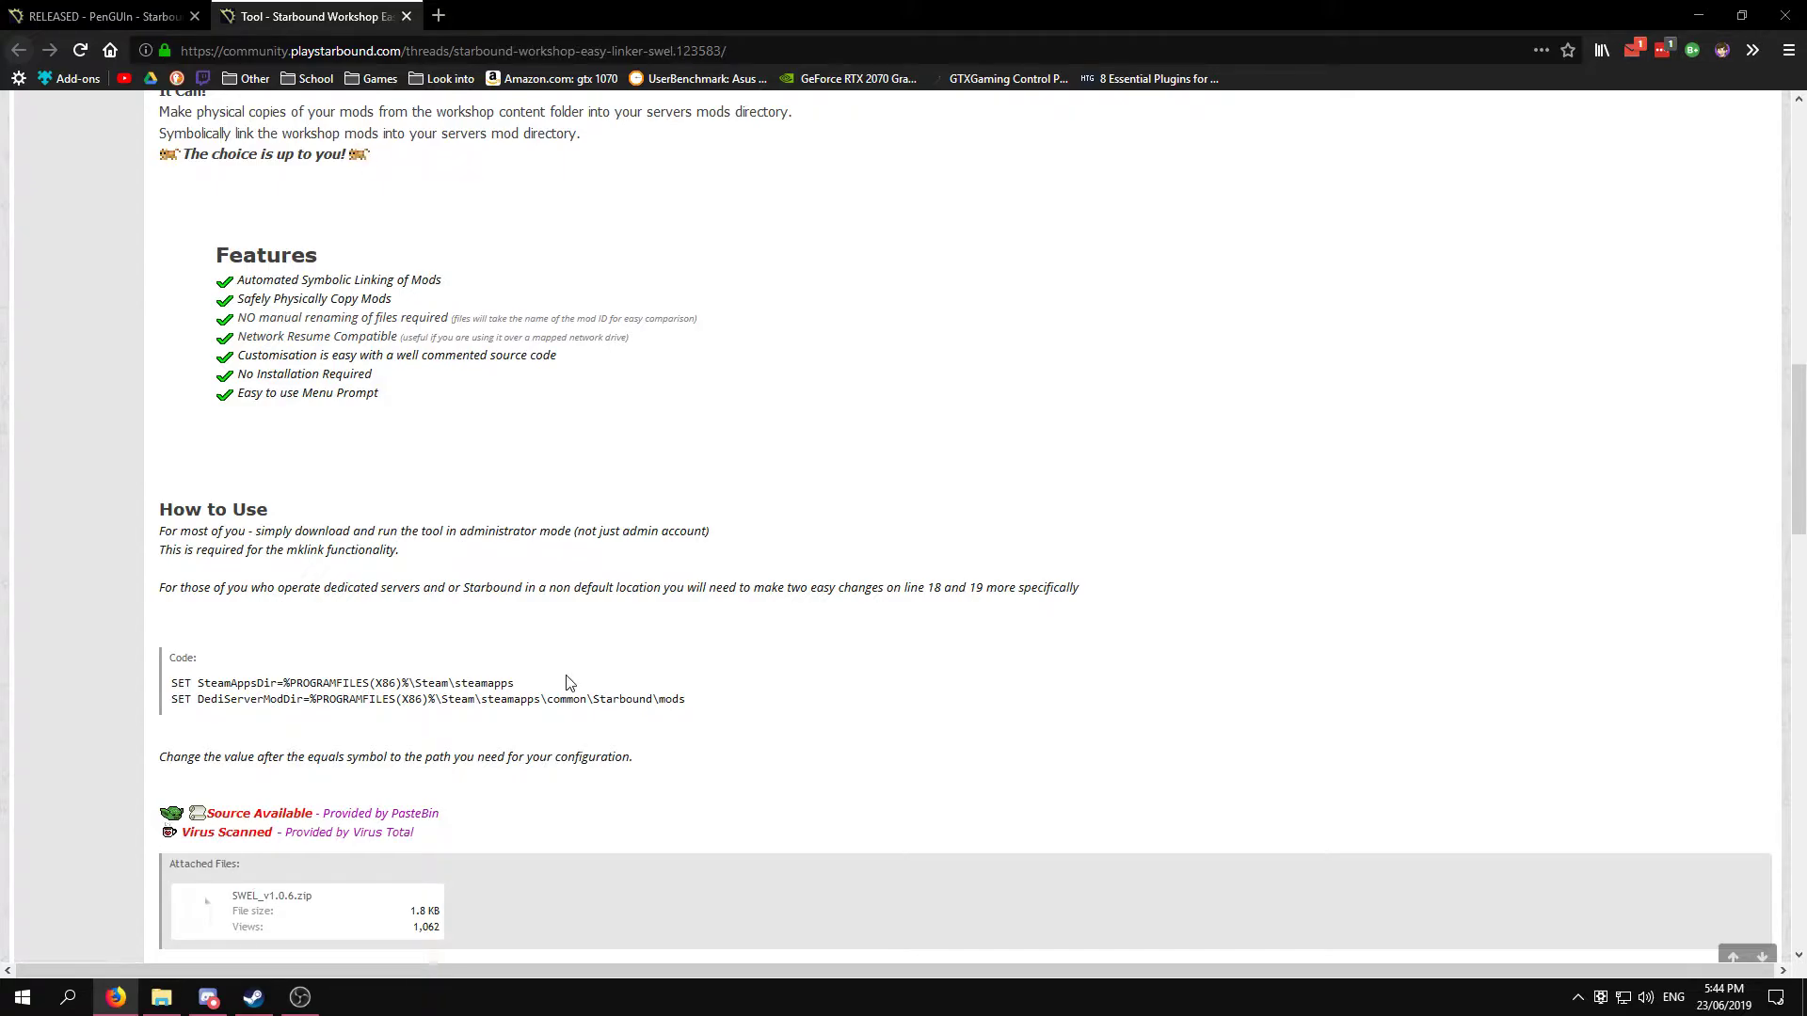
click(1699, 16)
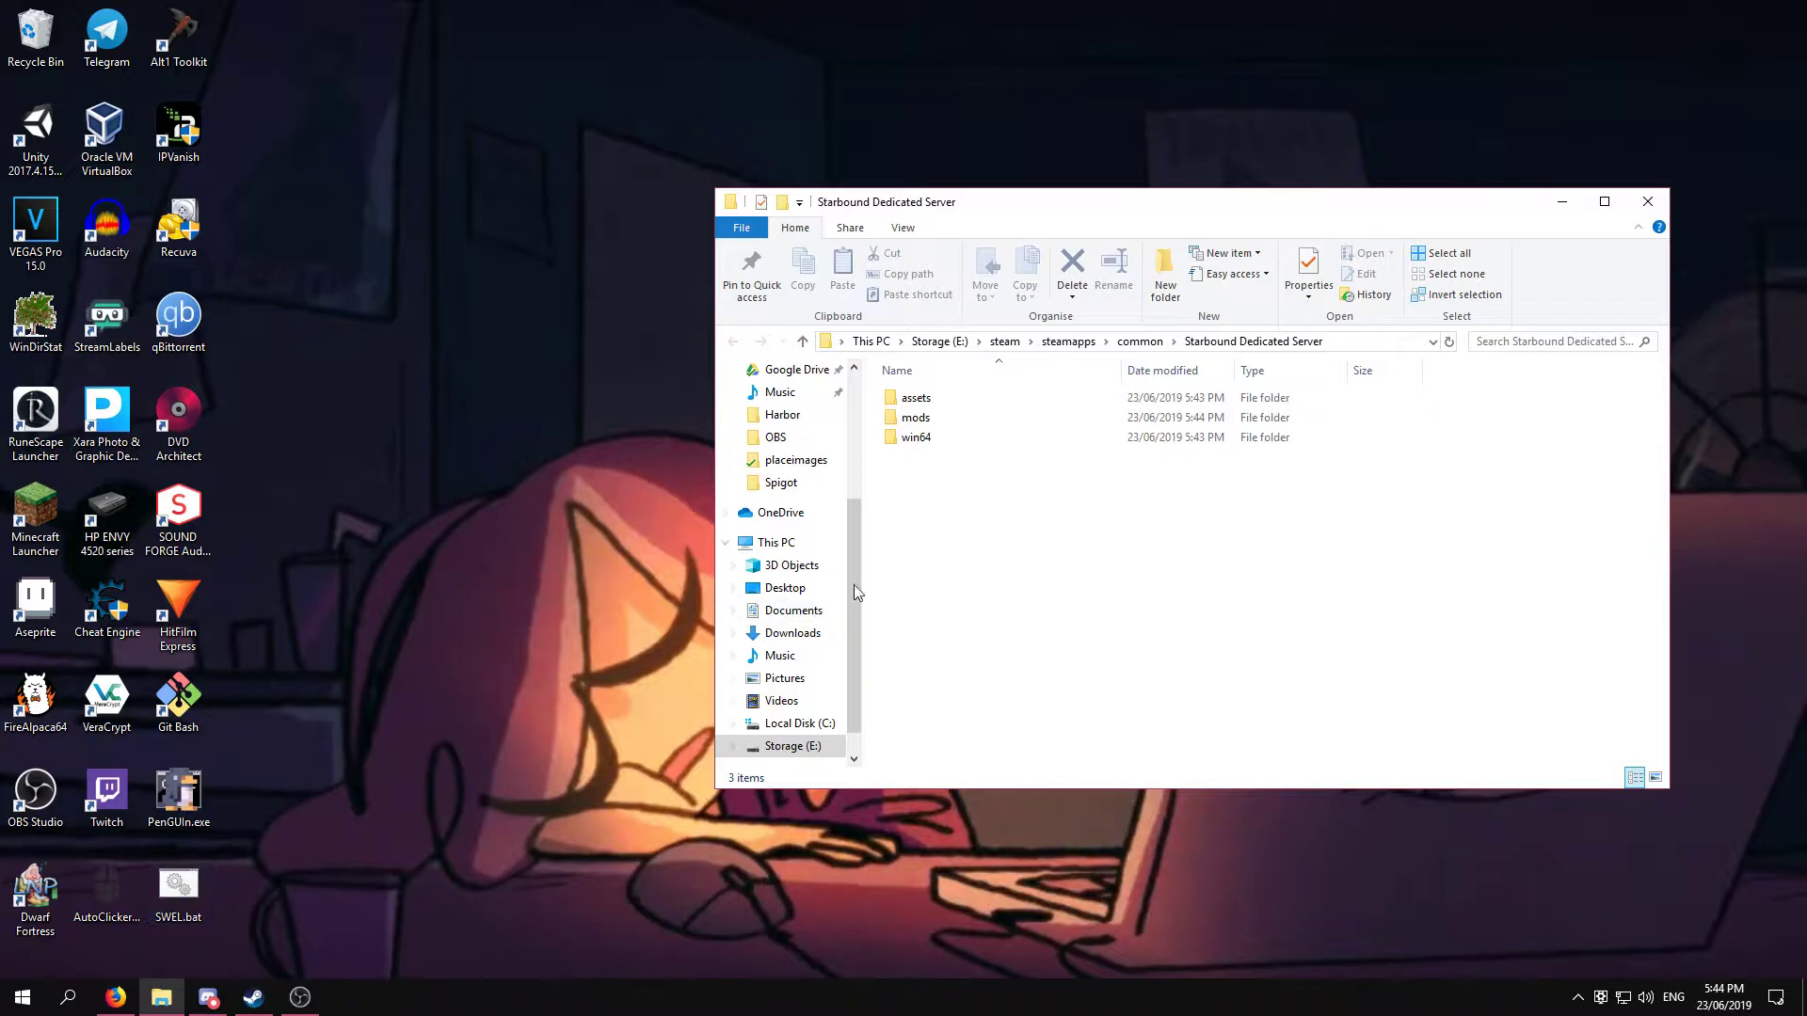
- Copy PenGUIn.exe from the desktop into the server's win64 folder and SWEL.bat into the Starbound Dedicated Server folder
double_click(931, 438)
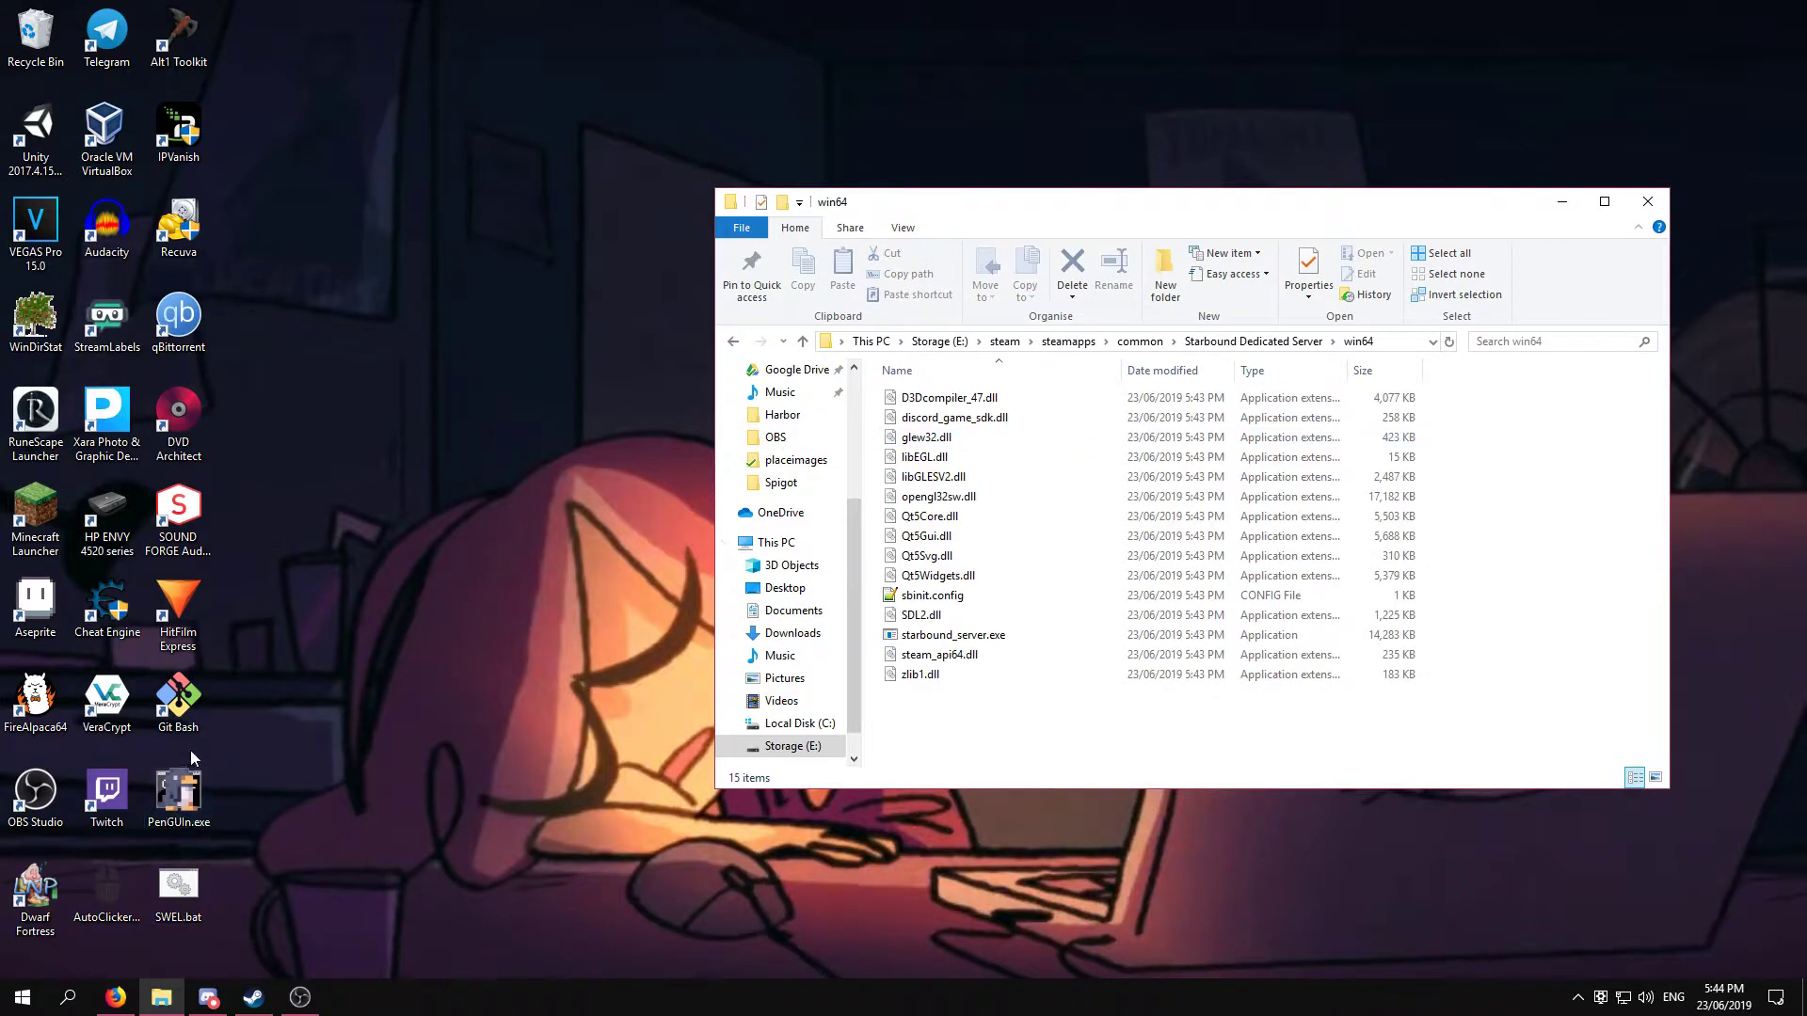
drag(174, 804, 987, 731)
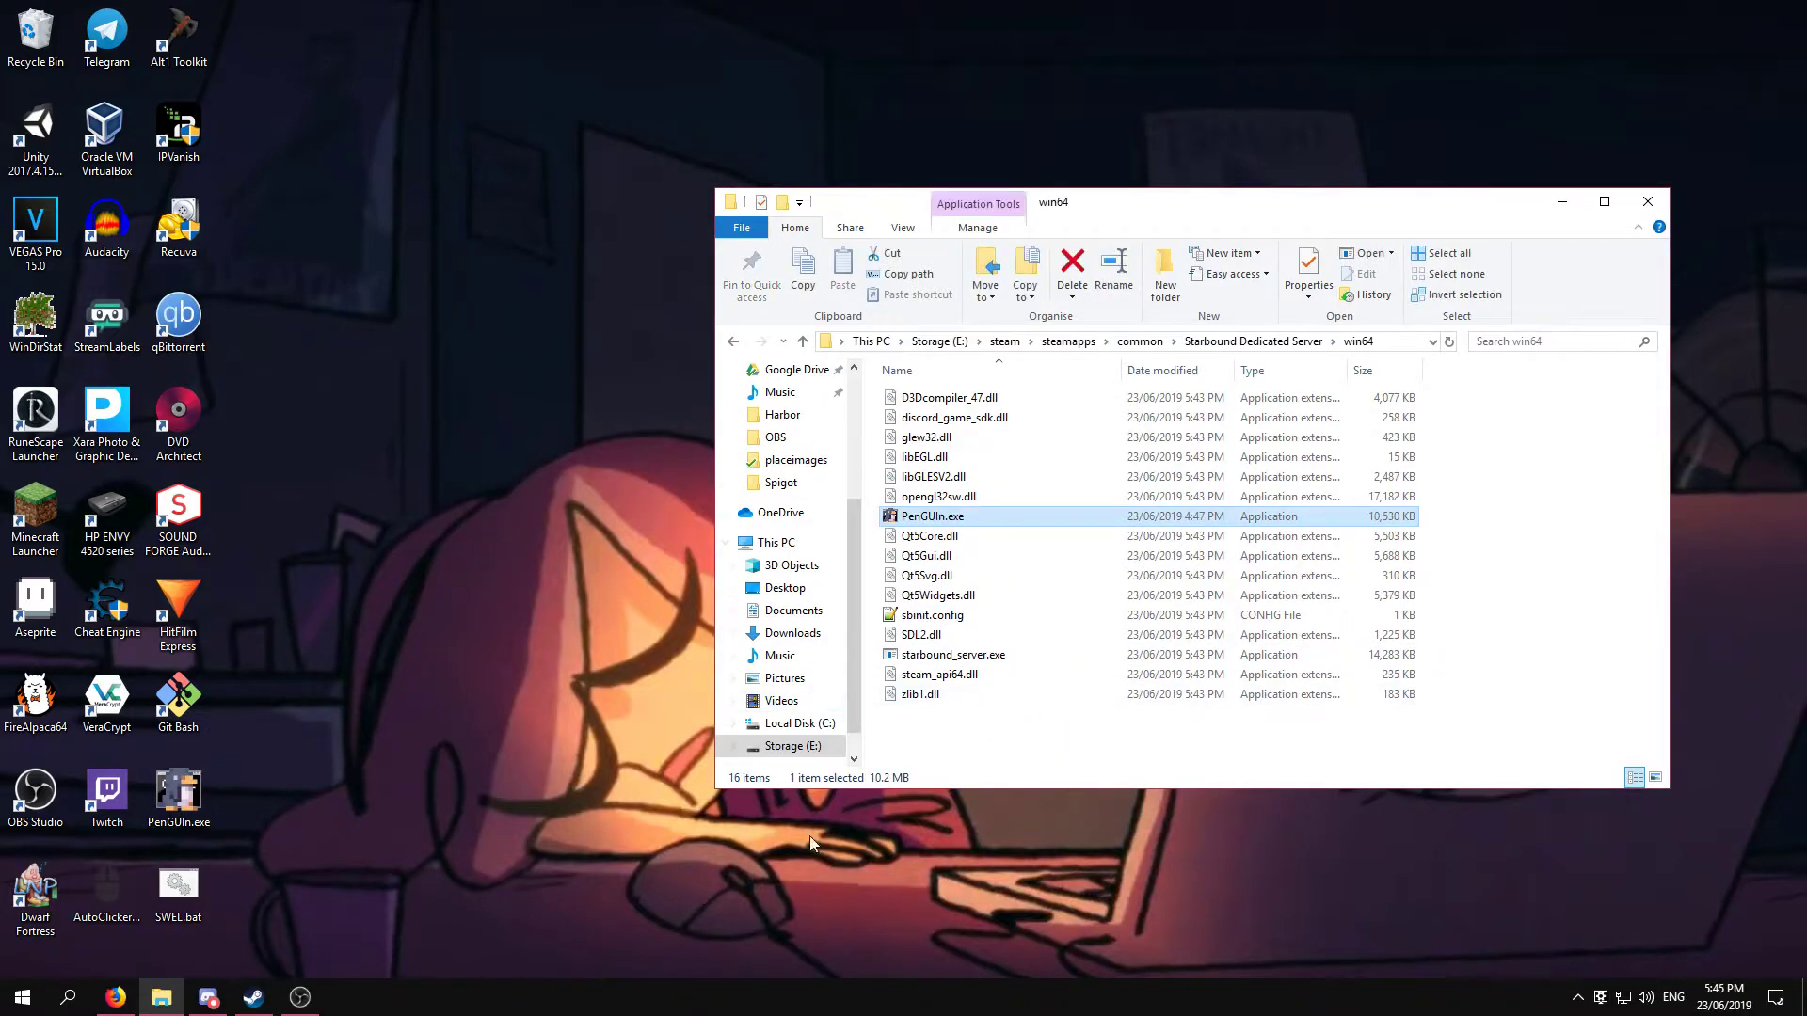
click(1278, 341)
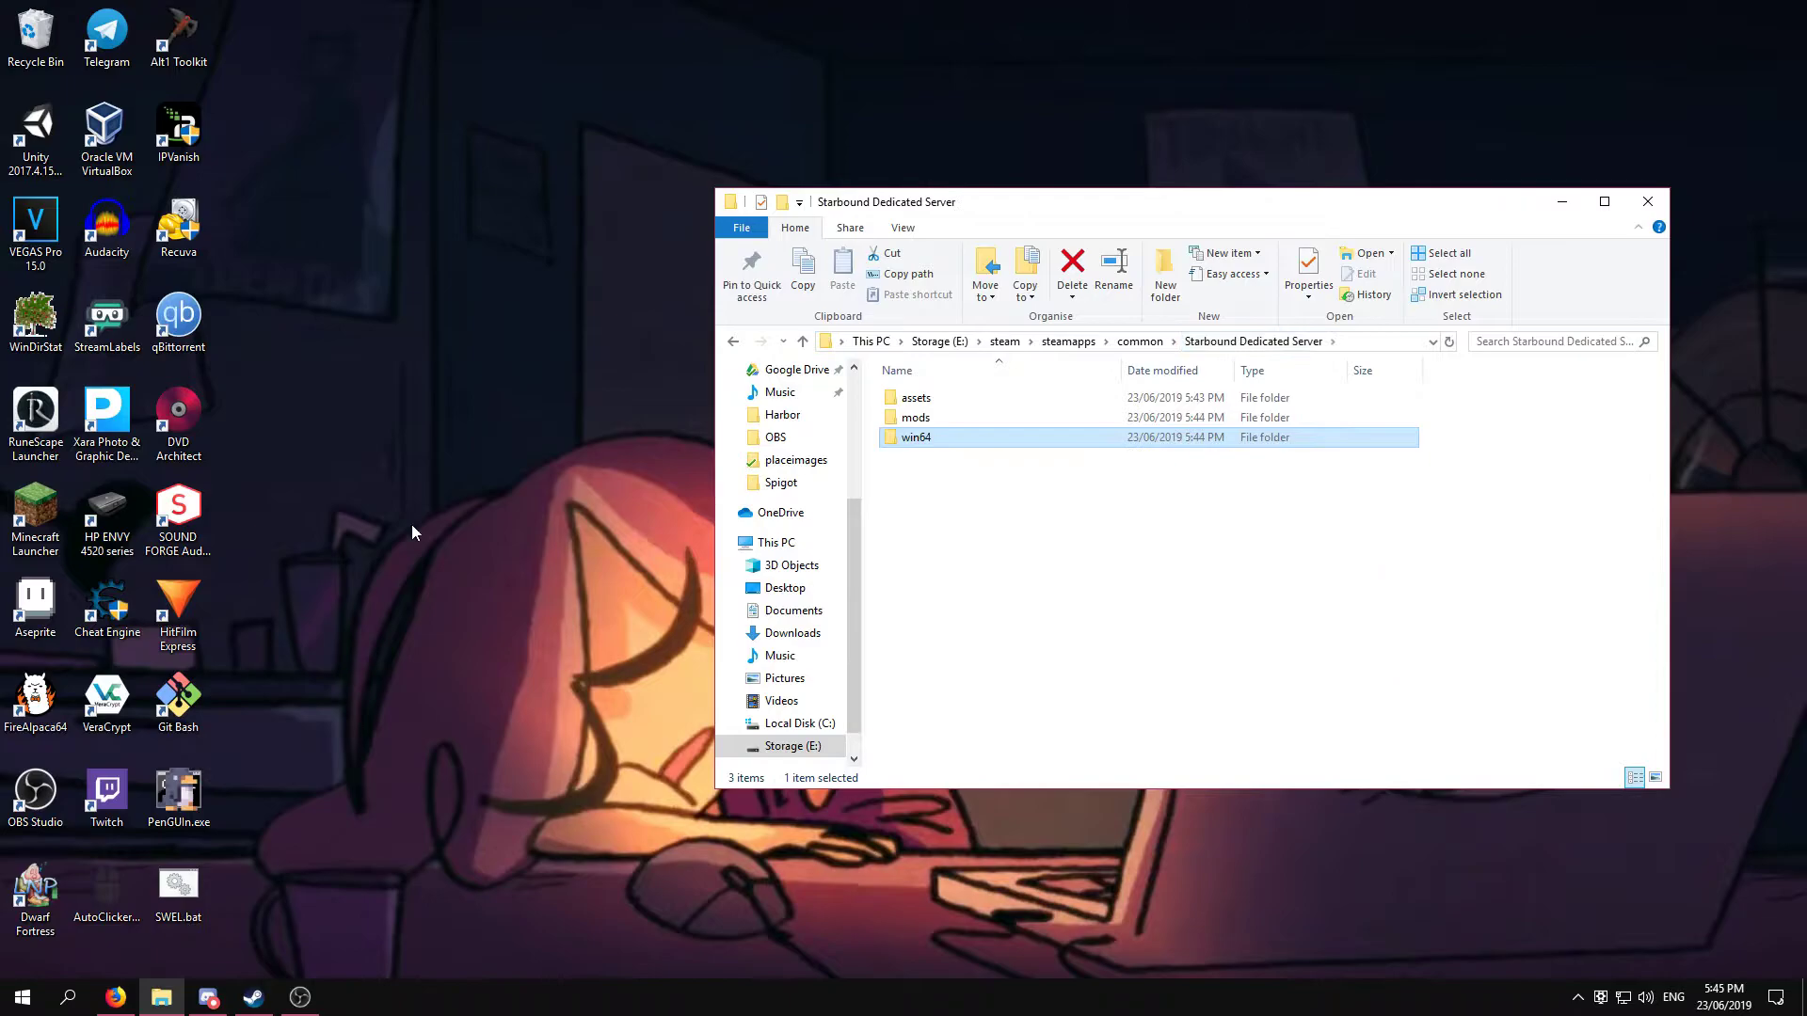
drag(195, 877, 969, 643)
click(979, 640)
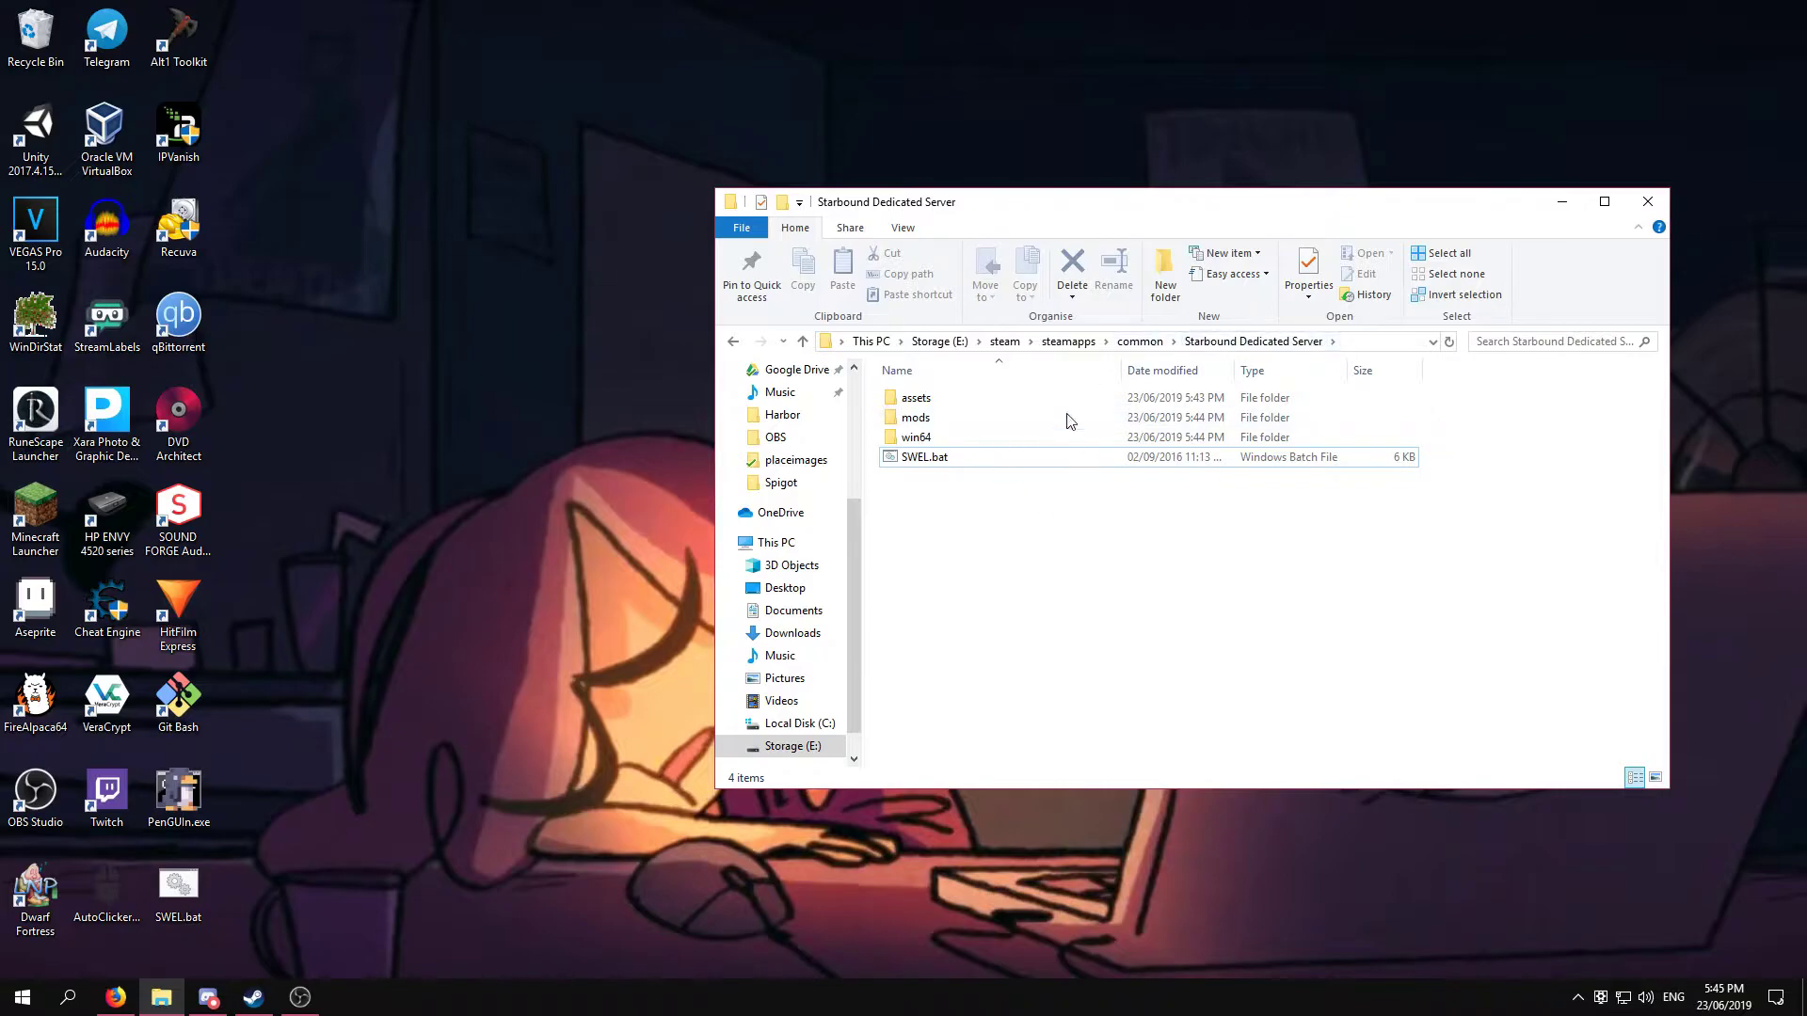
- Open the server folder's SWEL.bat for editing in Notepad and arrange its window beside the folder window
click(938, 461)
right_click(962, 459)
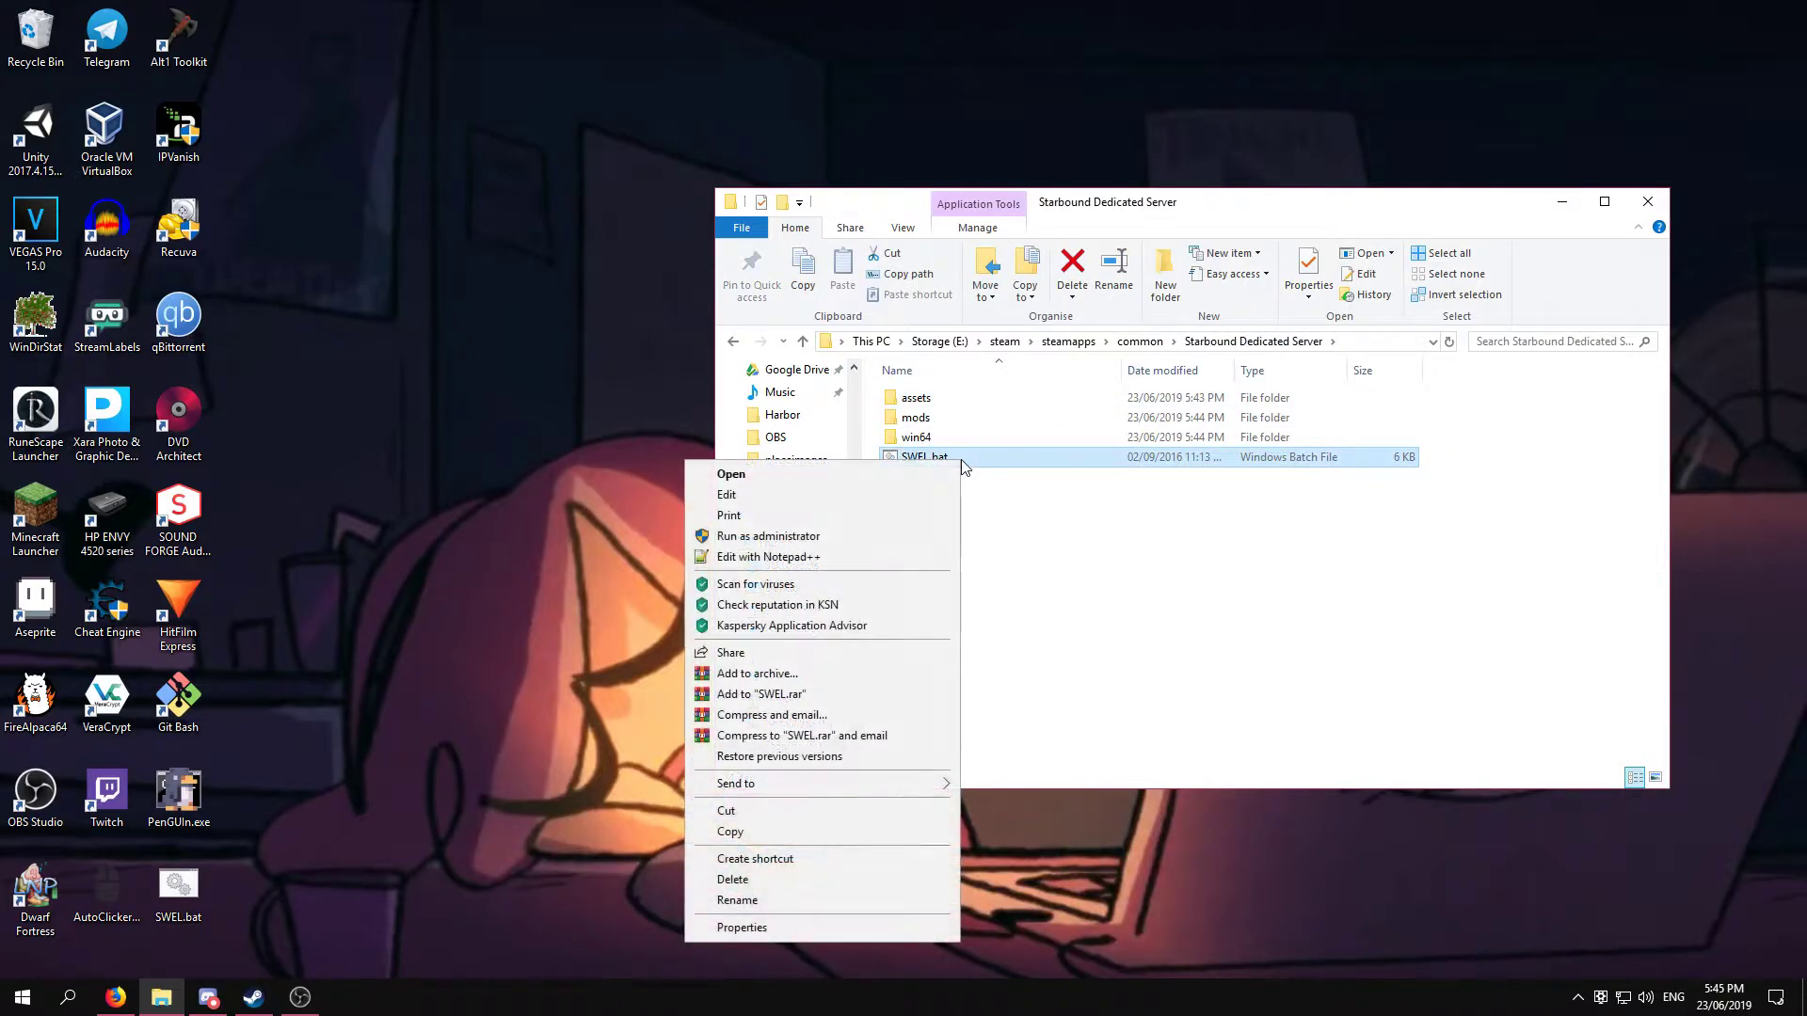
click(909, 495)
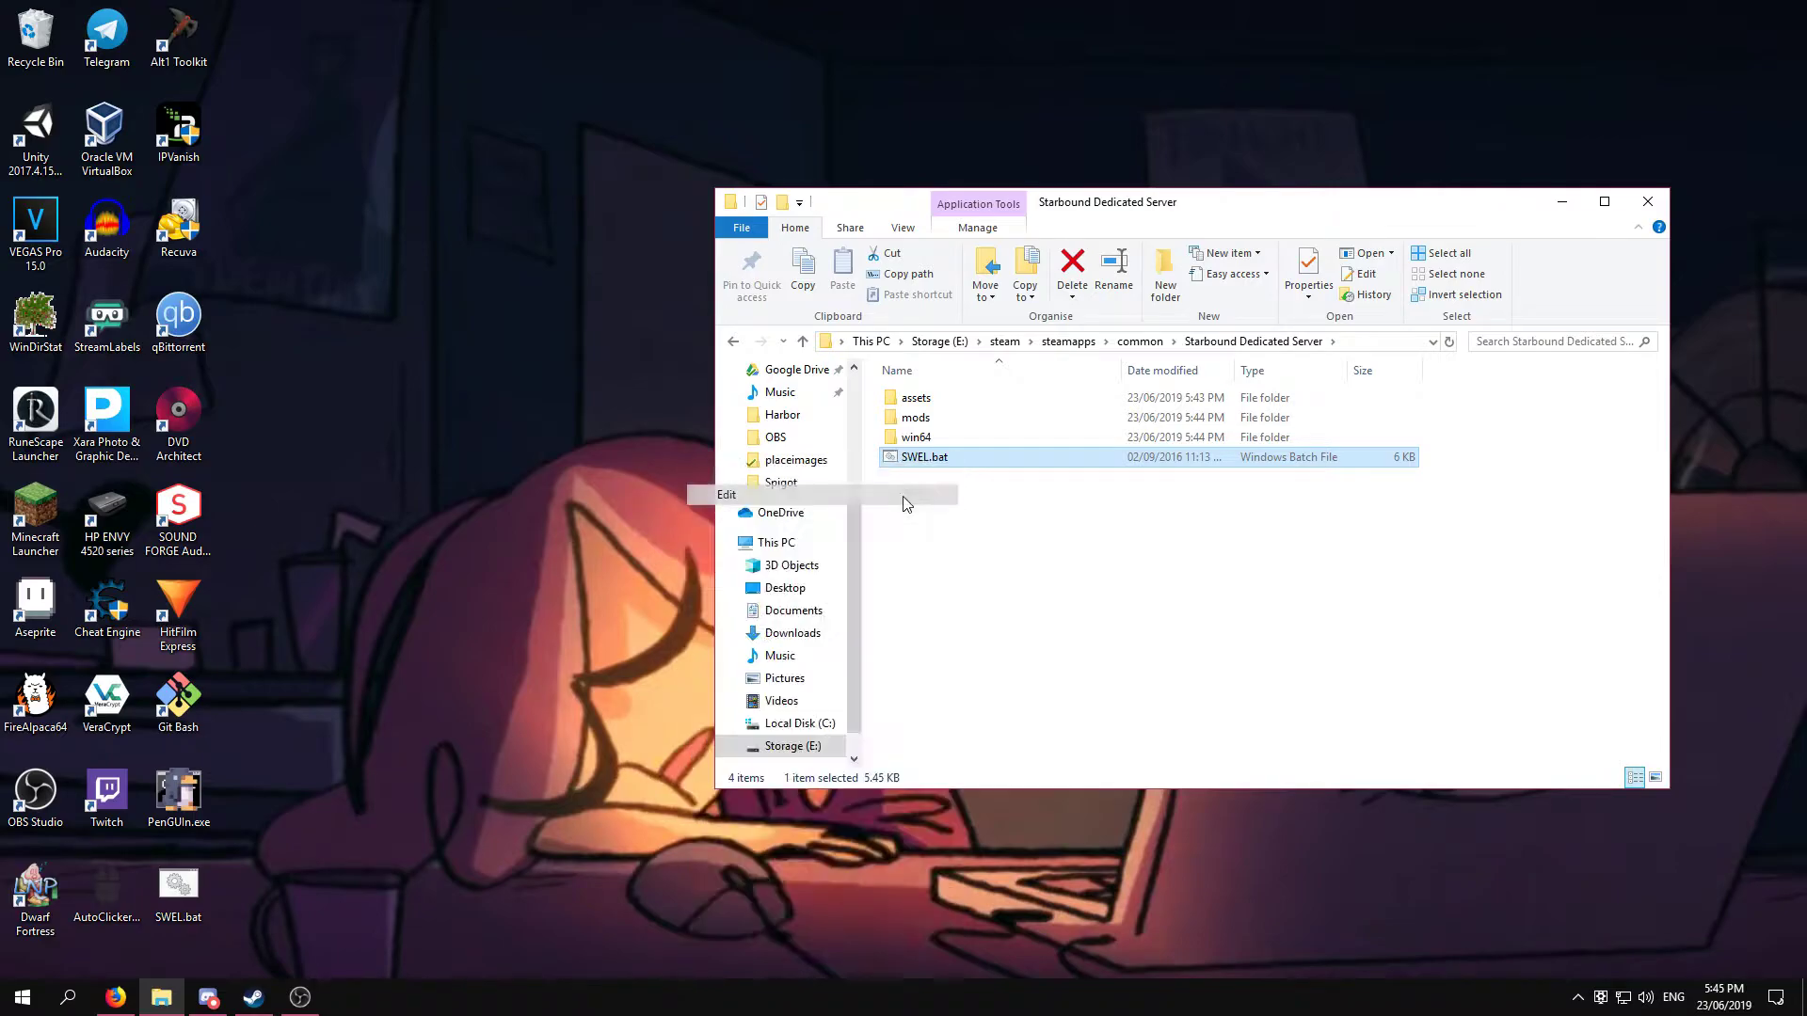
drag(978, 230, 242, 163)
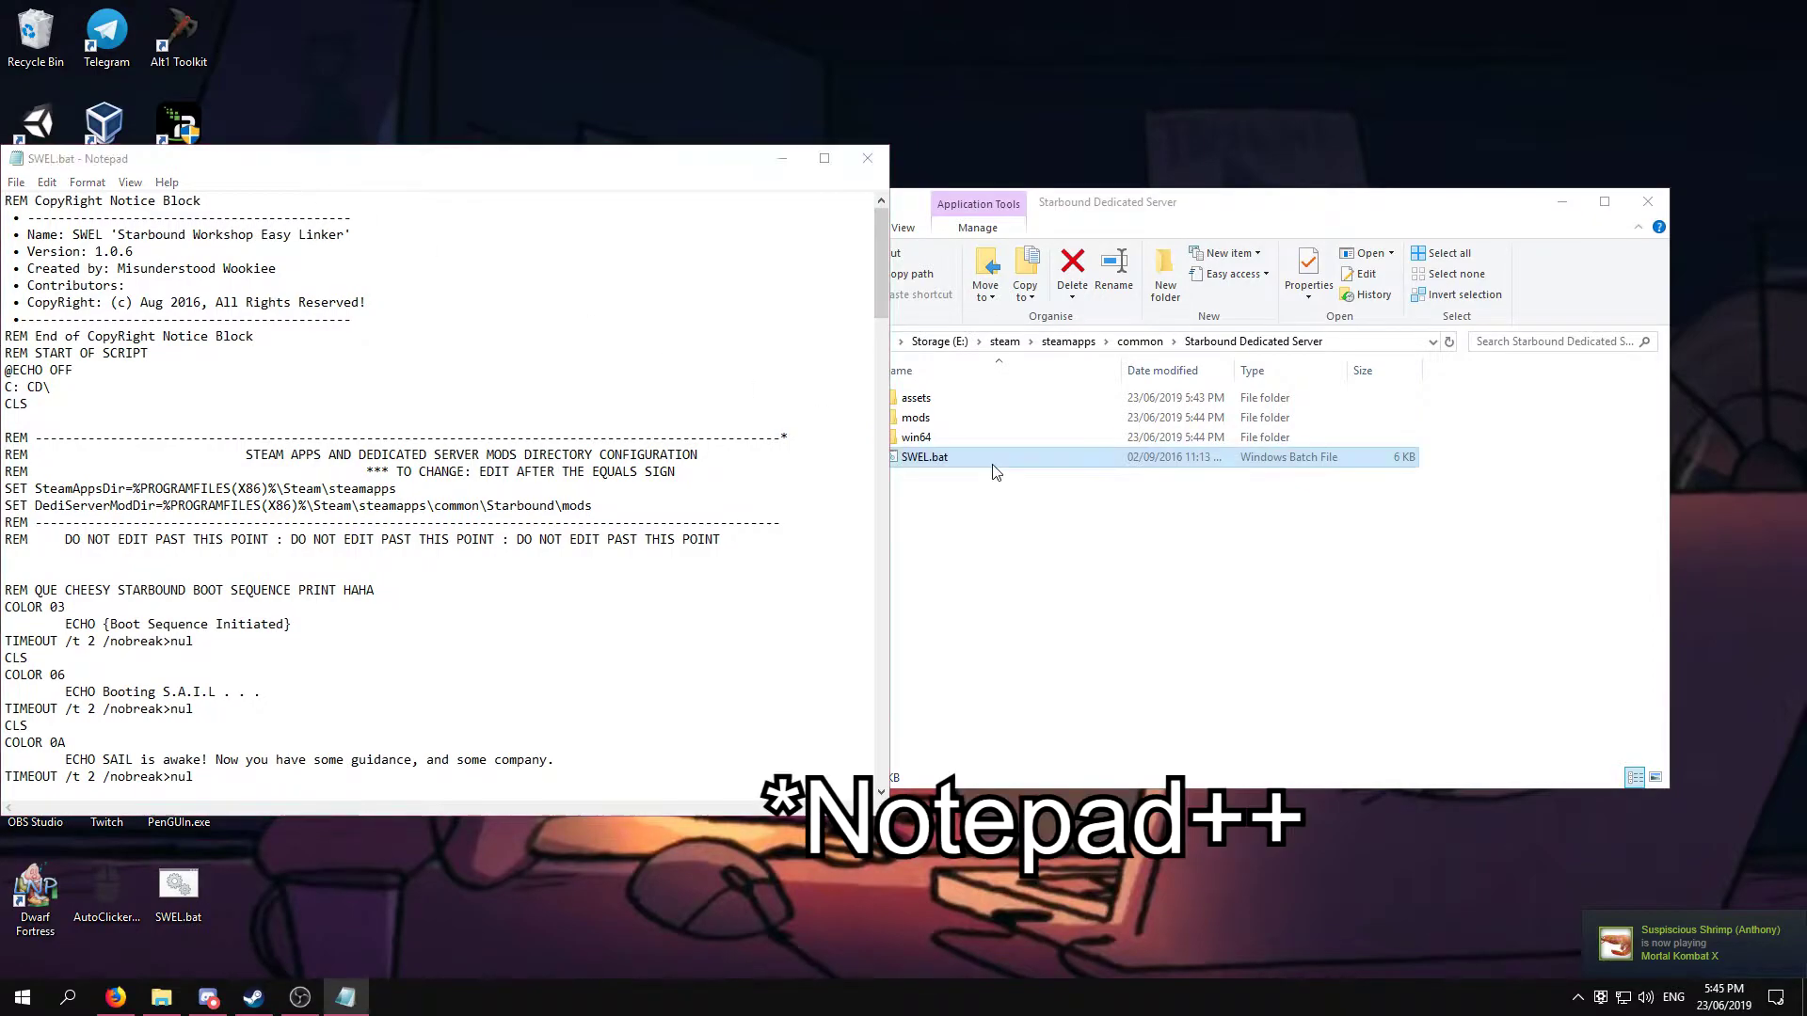
right_click(913, 461)
click(1143, 557)
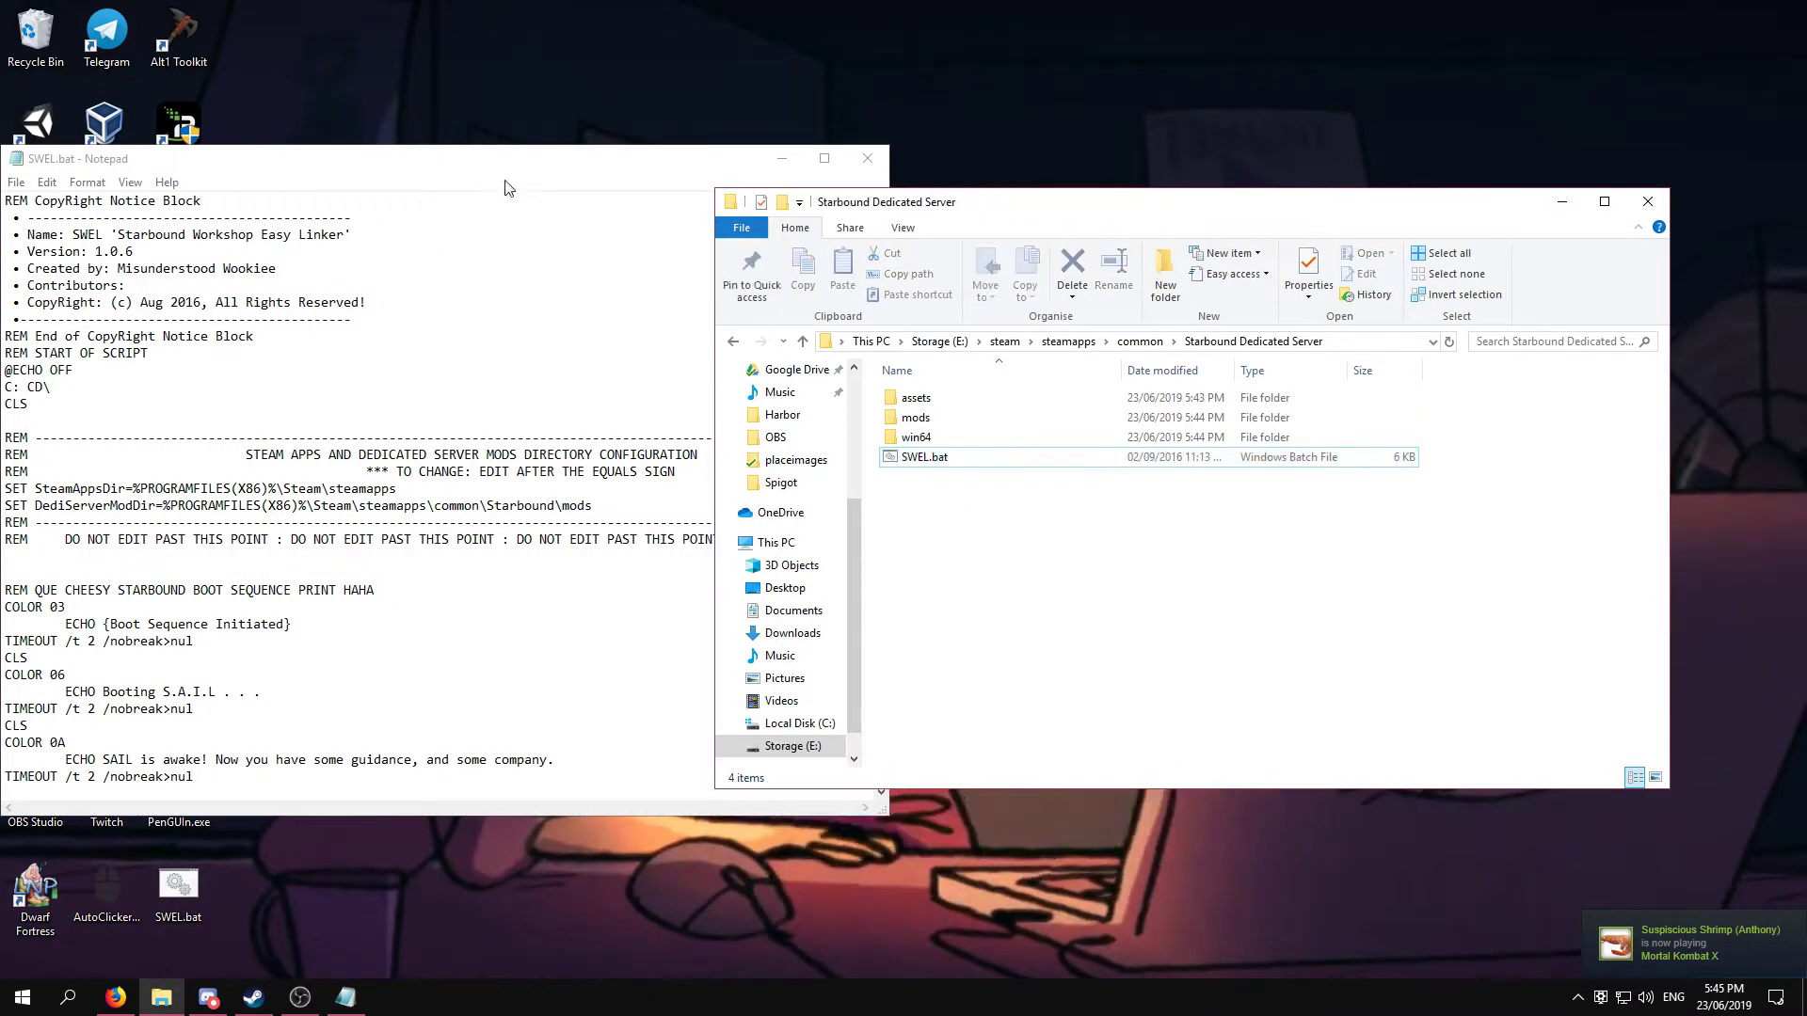
drag(501, 160, 572, 177)
drag(1106, 204, 1143, 198)
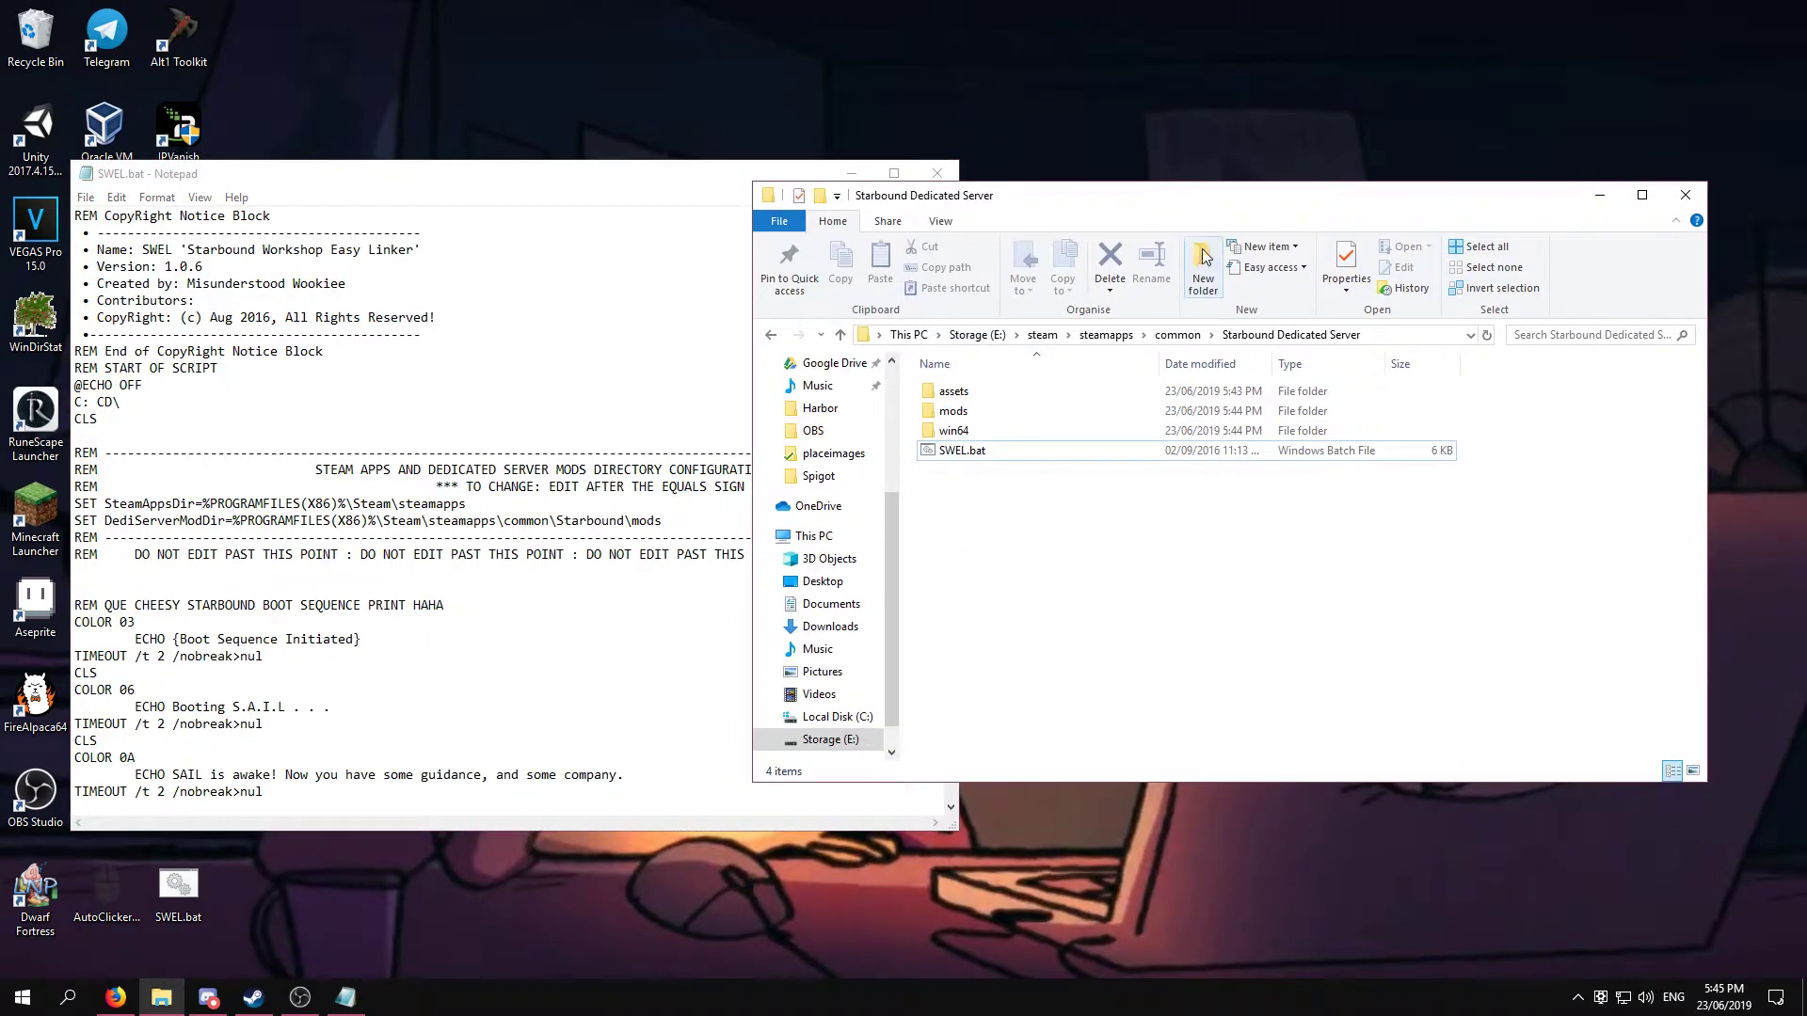
- Copy the steamapps folder's path and set SteamAppsDir in SWEL.bat to E:\steam\steamapps
click(1106, 337)
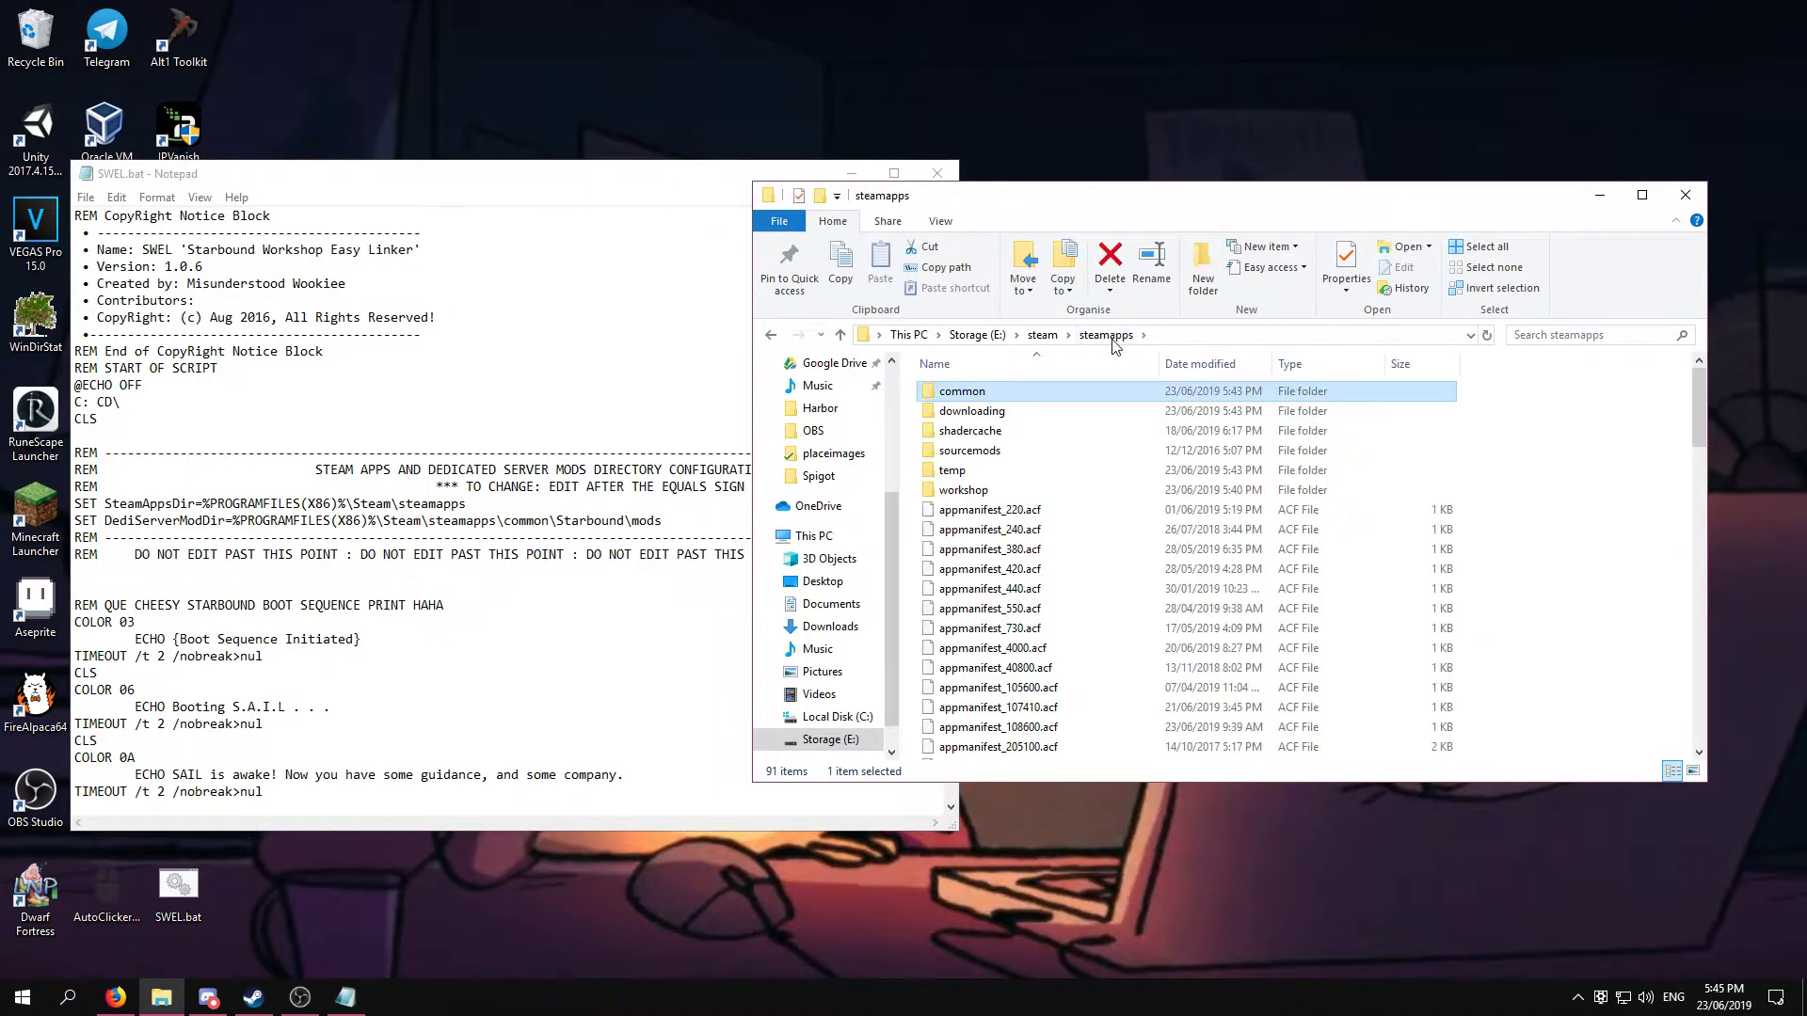
click(1191, 339)
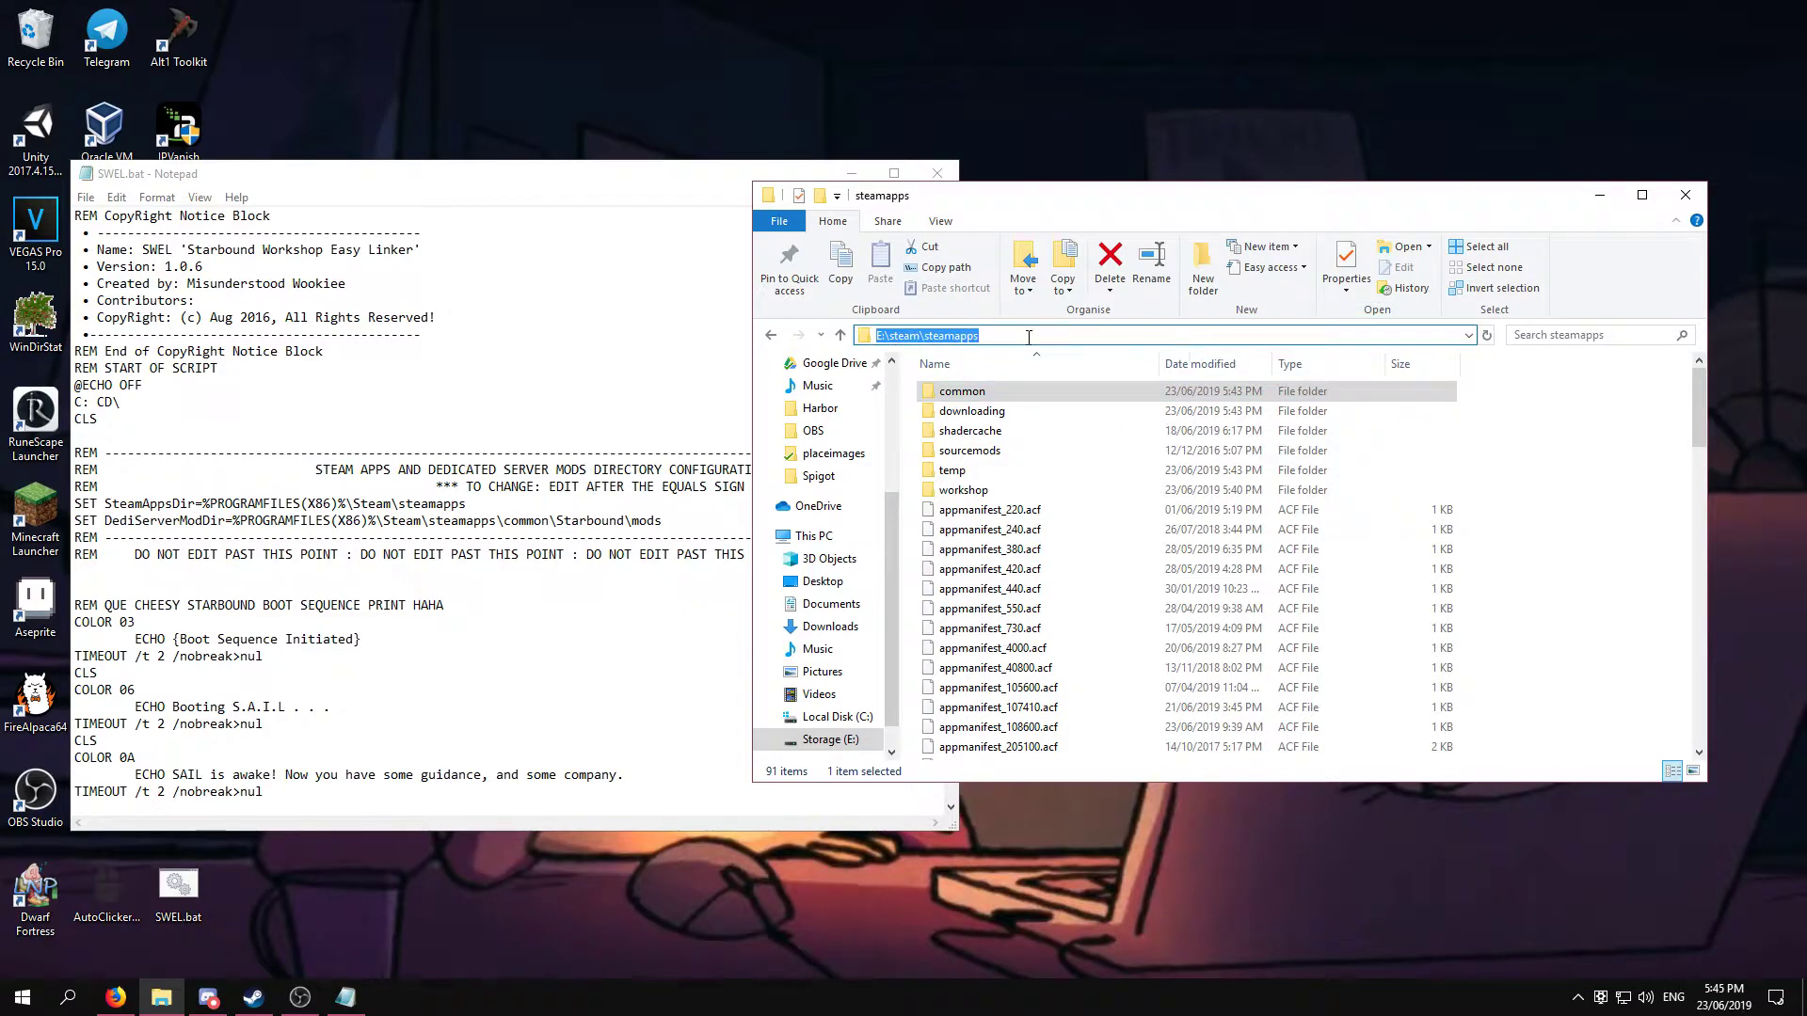
right_click(960, 336)
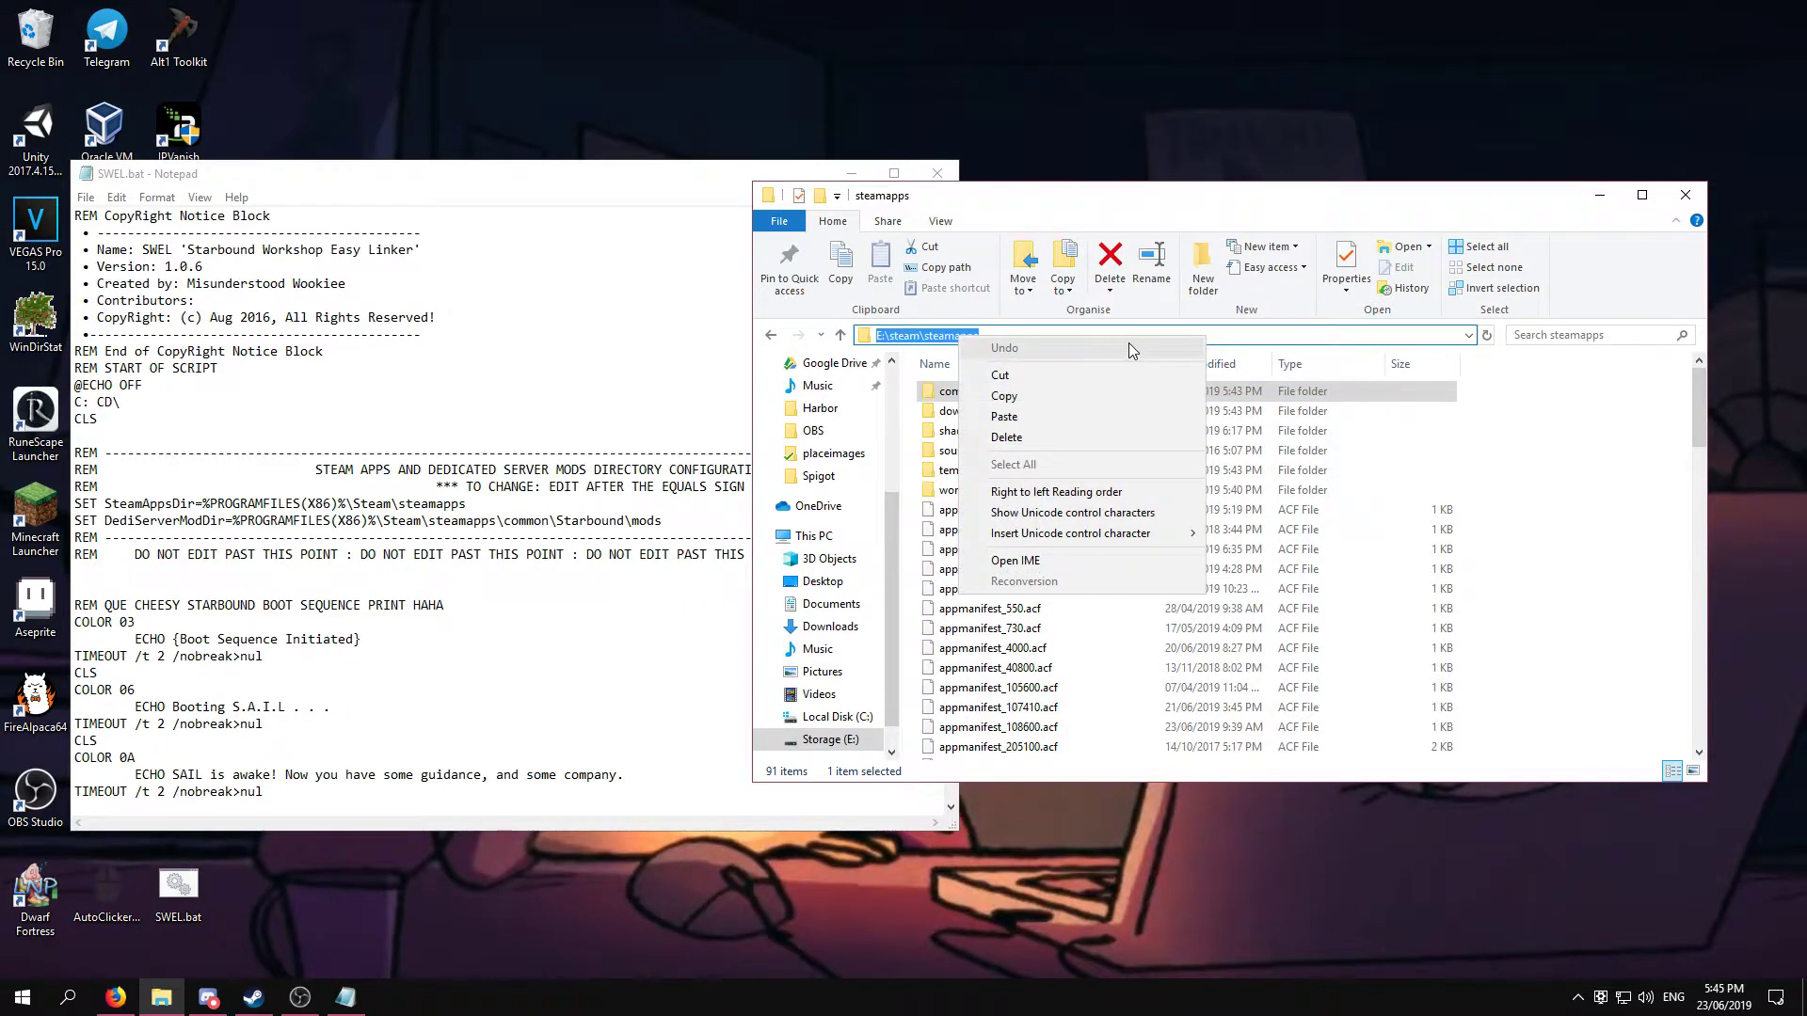
click(1063, 396)
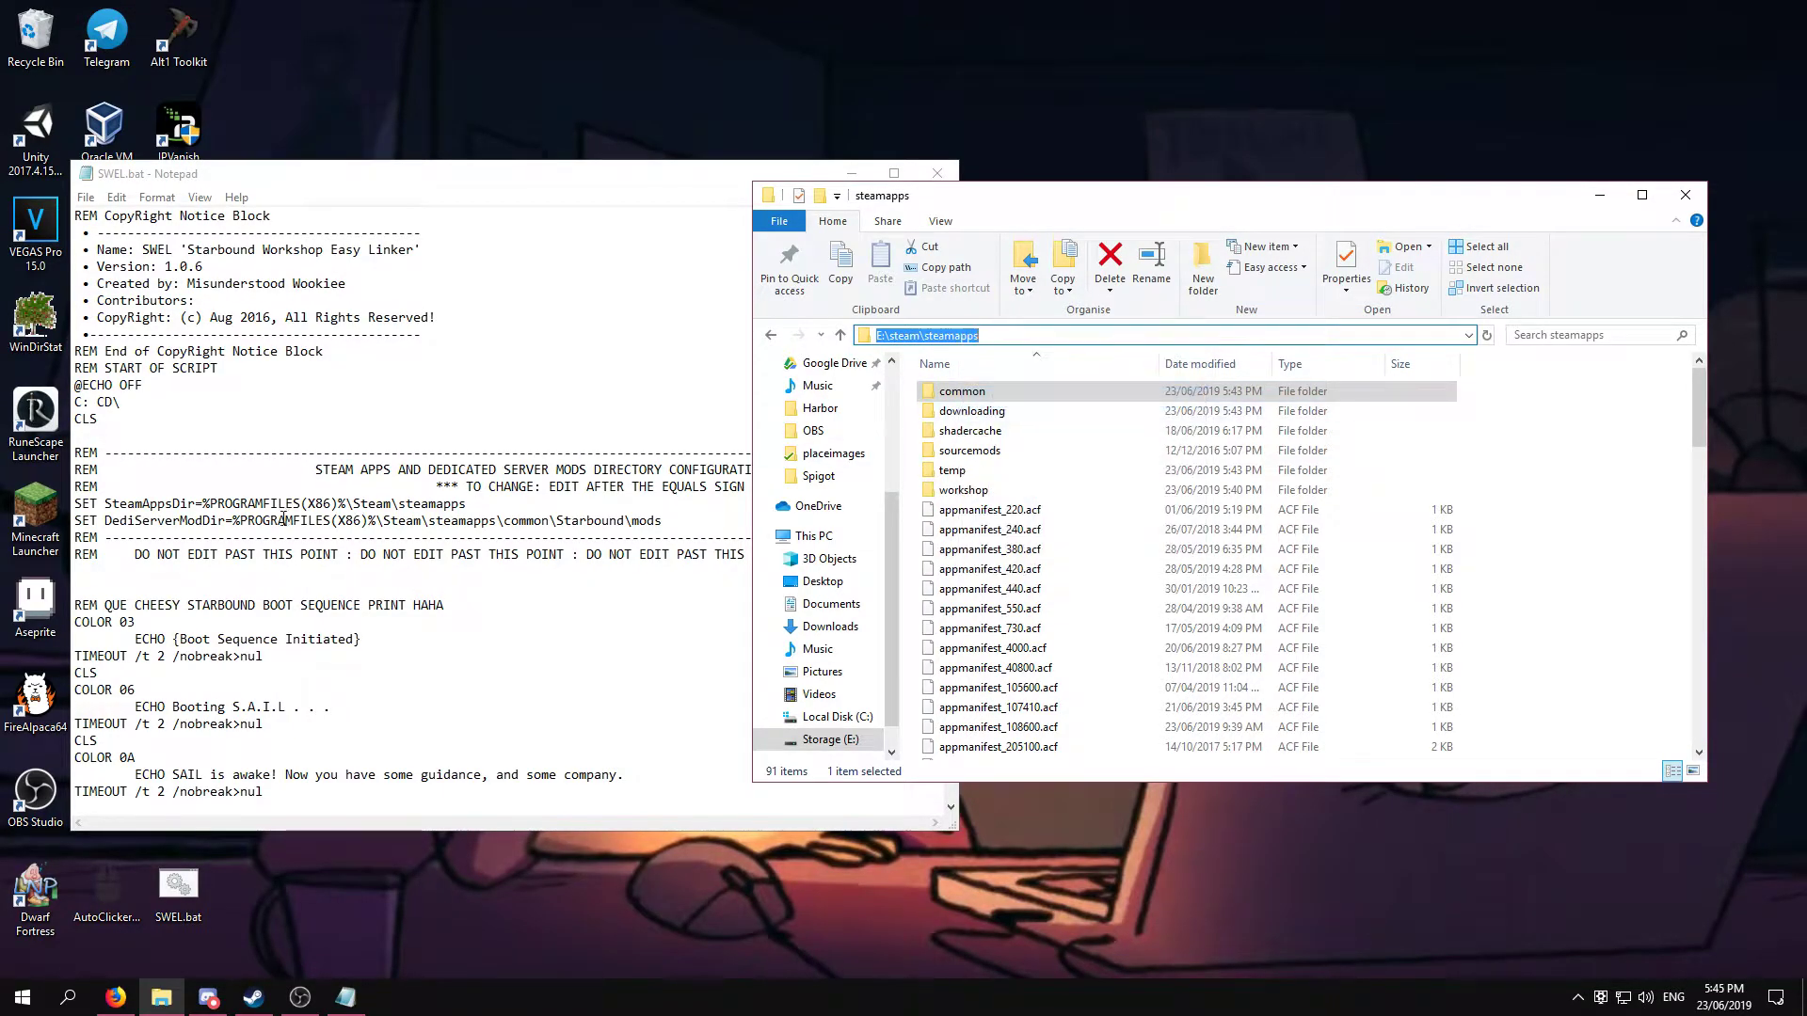
drag(207, 504, 465, 505)
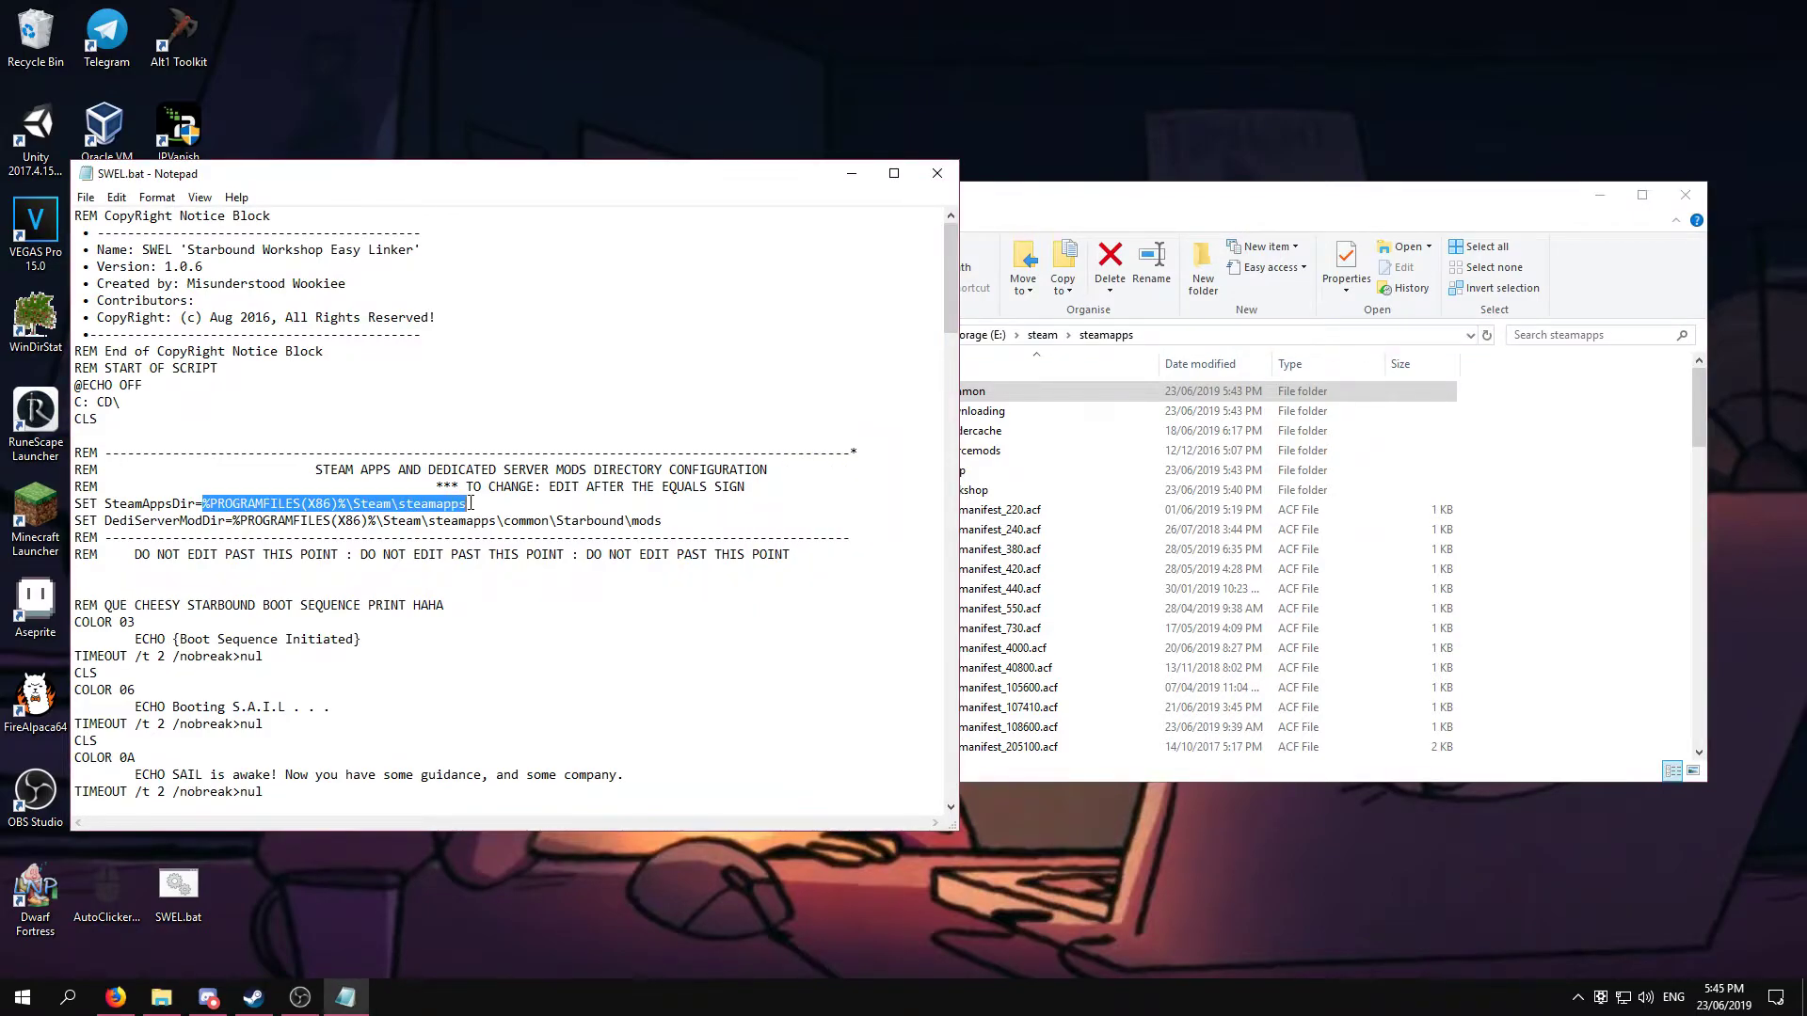
right_click(465, 505)
click(407, 584)
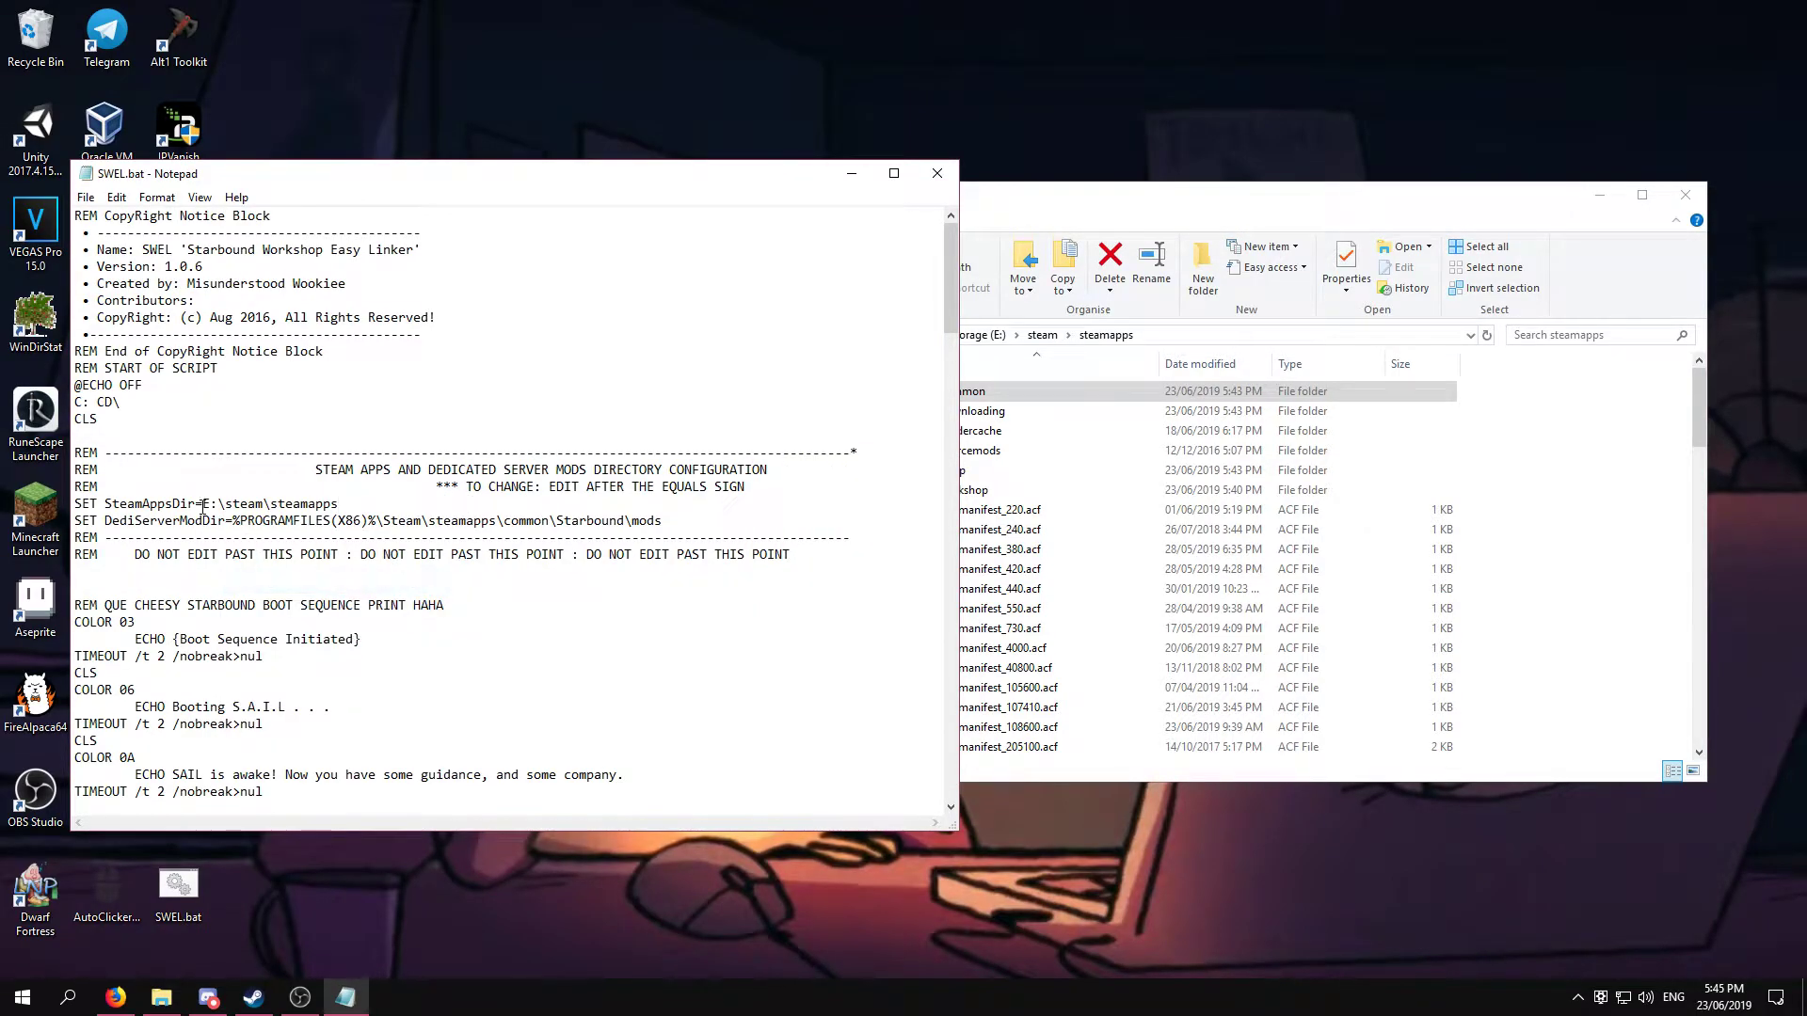
drag(205, 504, 76, 504)
click(149, 499)
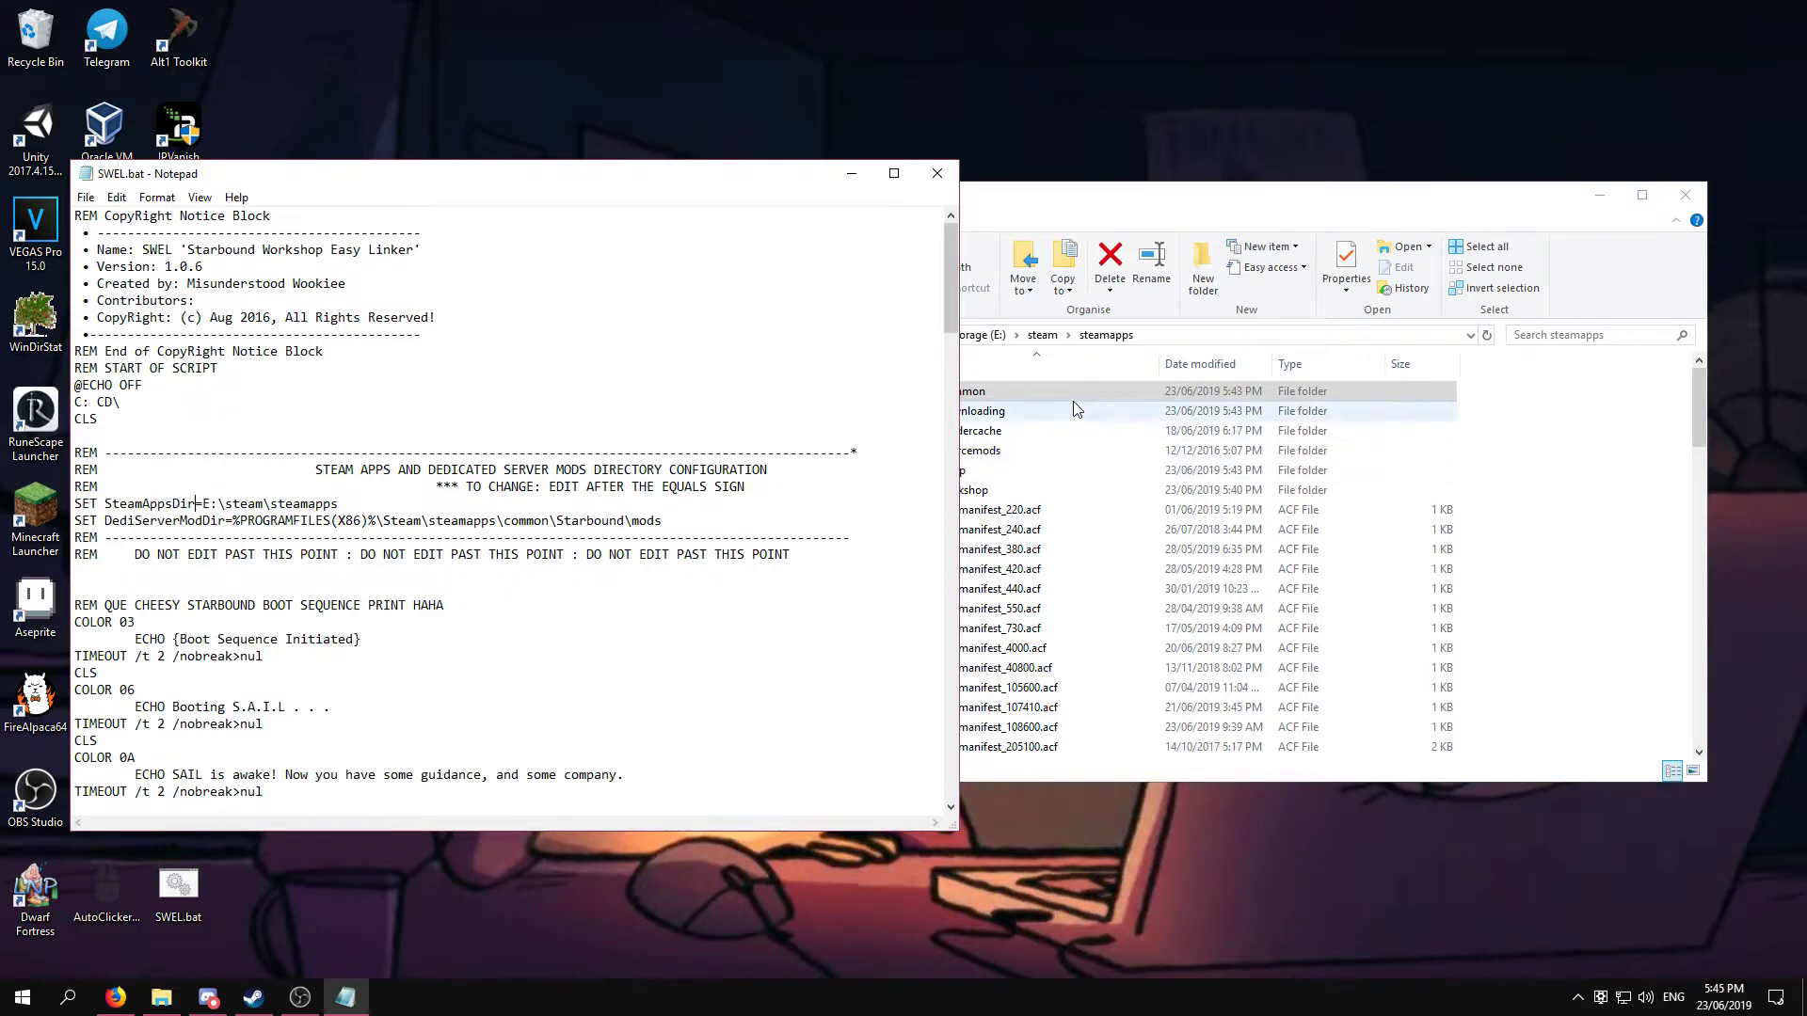
- Copy the server's mods folder path and set DediServerModDir in SWEL.bat to E:\steam\steamapps\common\Starbound Dedicated Server\mods
click(1157, 384)
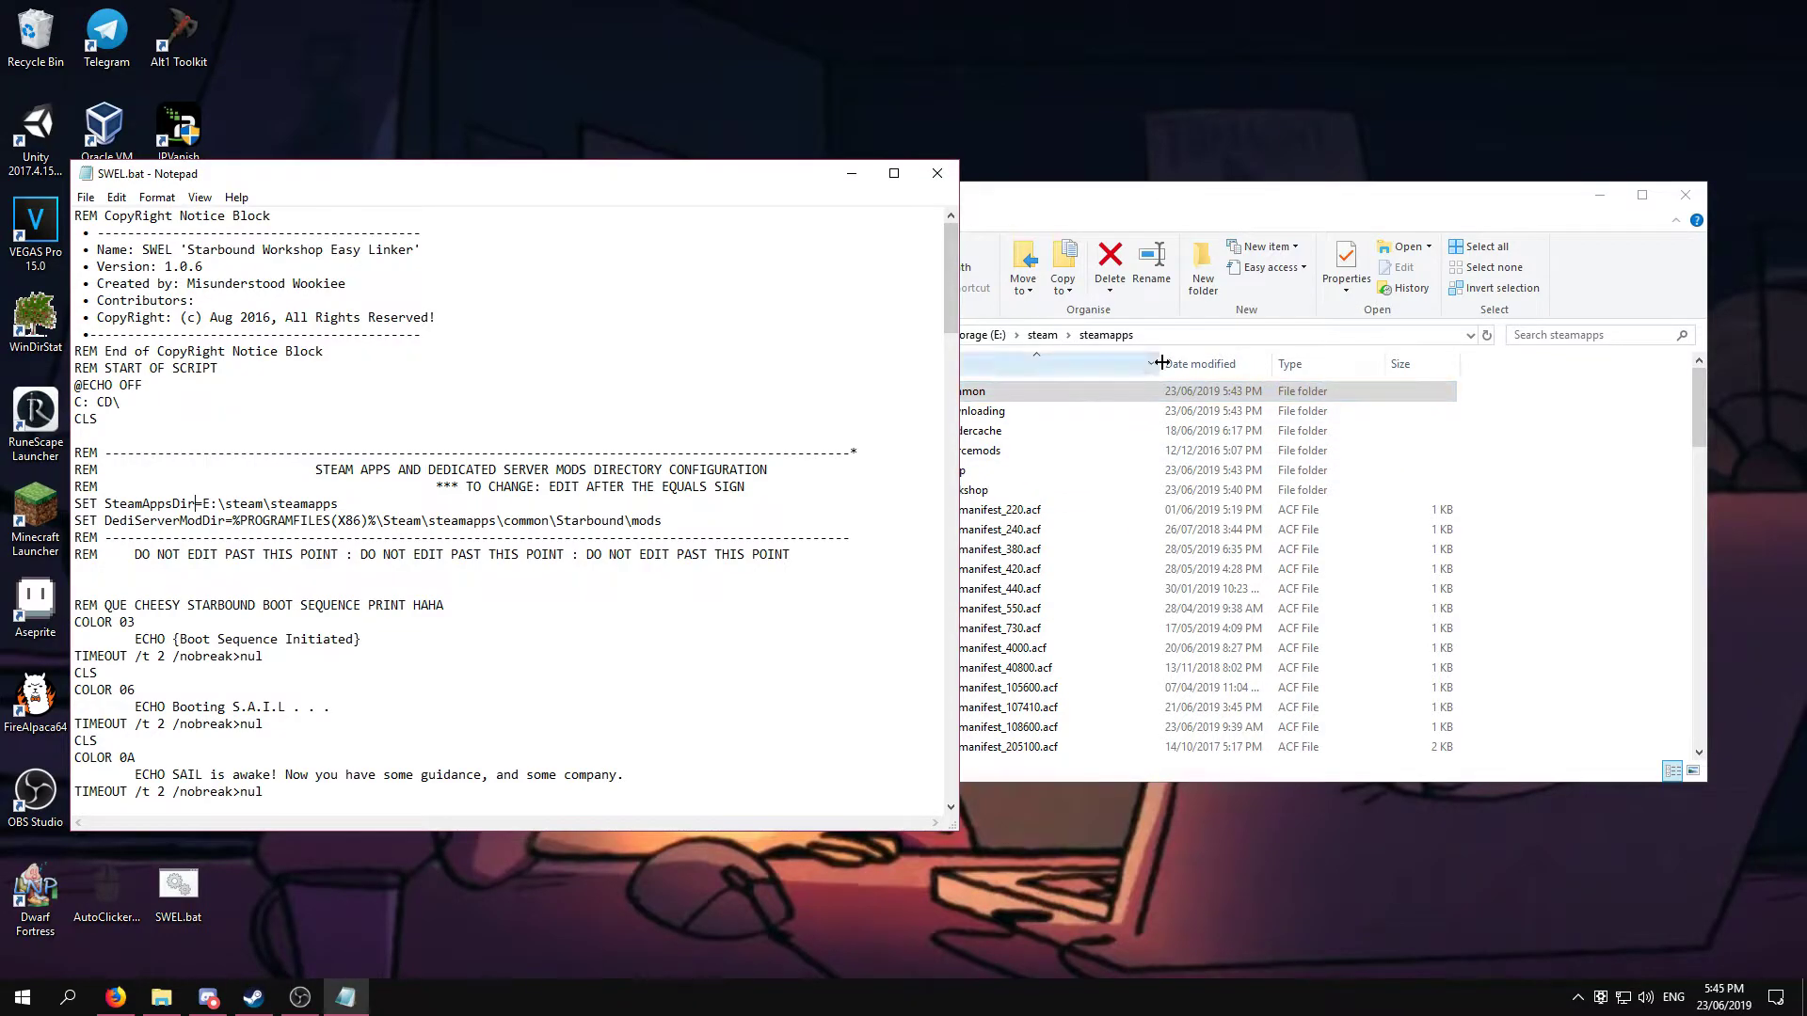
click(1163, 336)
click(762, 344)
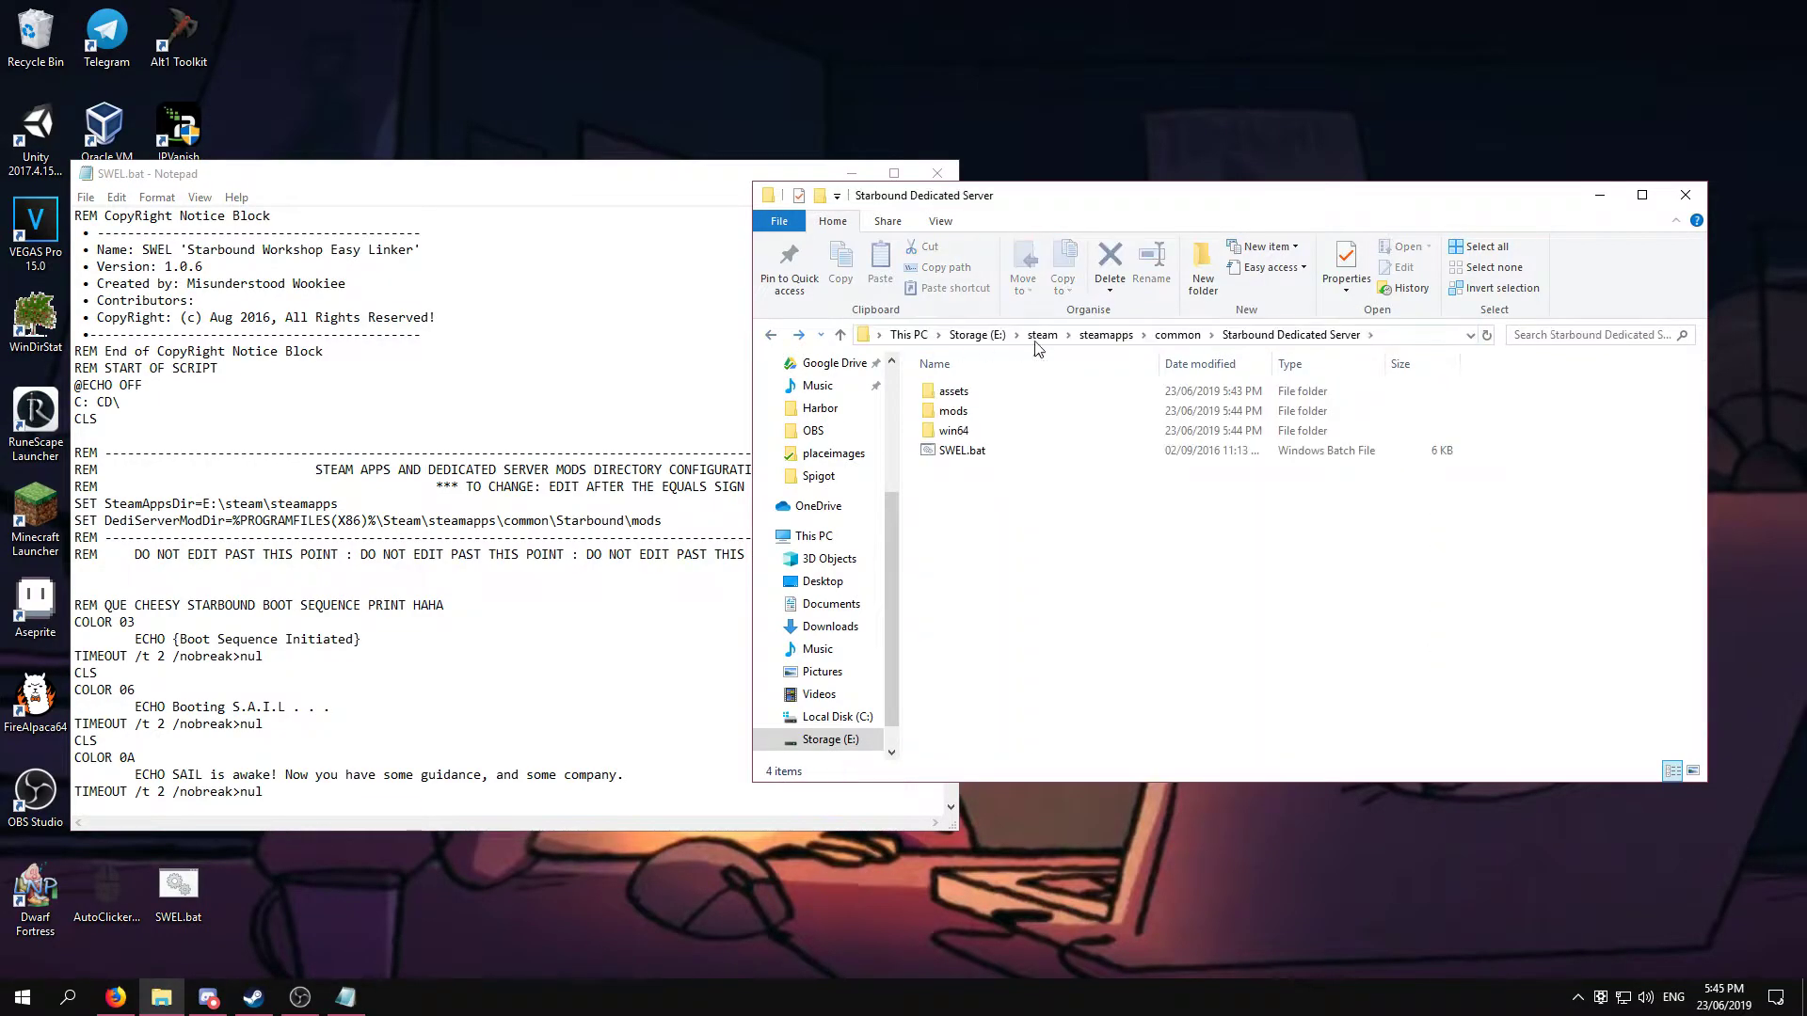
double_click(1089, 422)
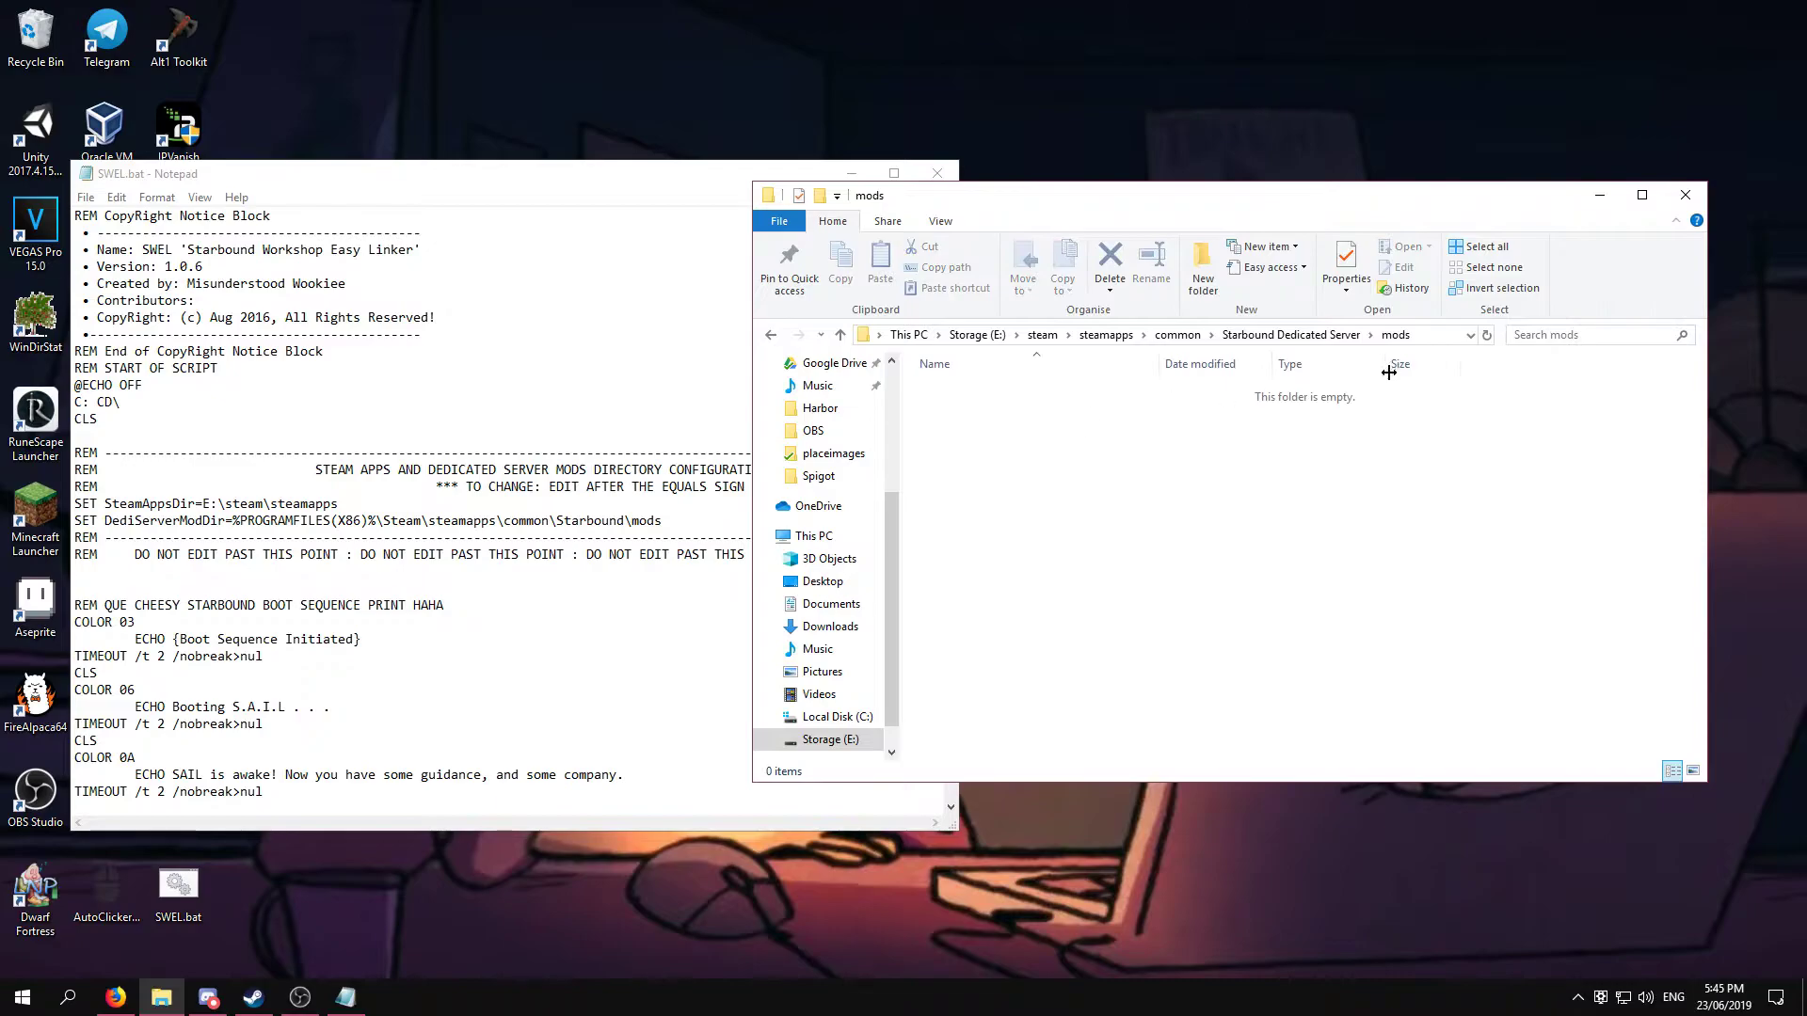
click(1428, 340)
right_click(1154, 336)
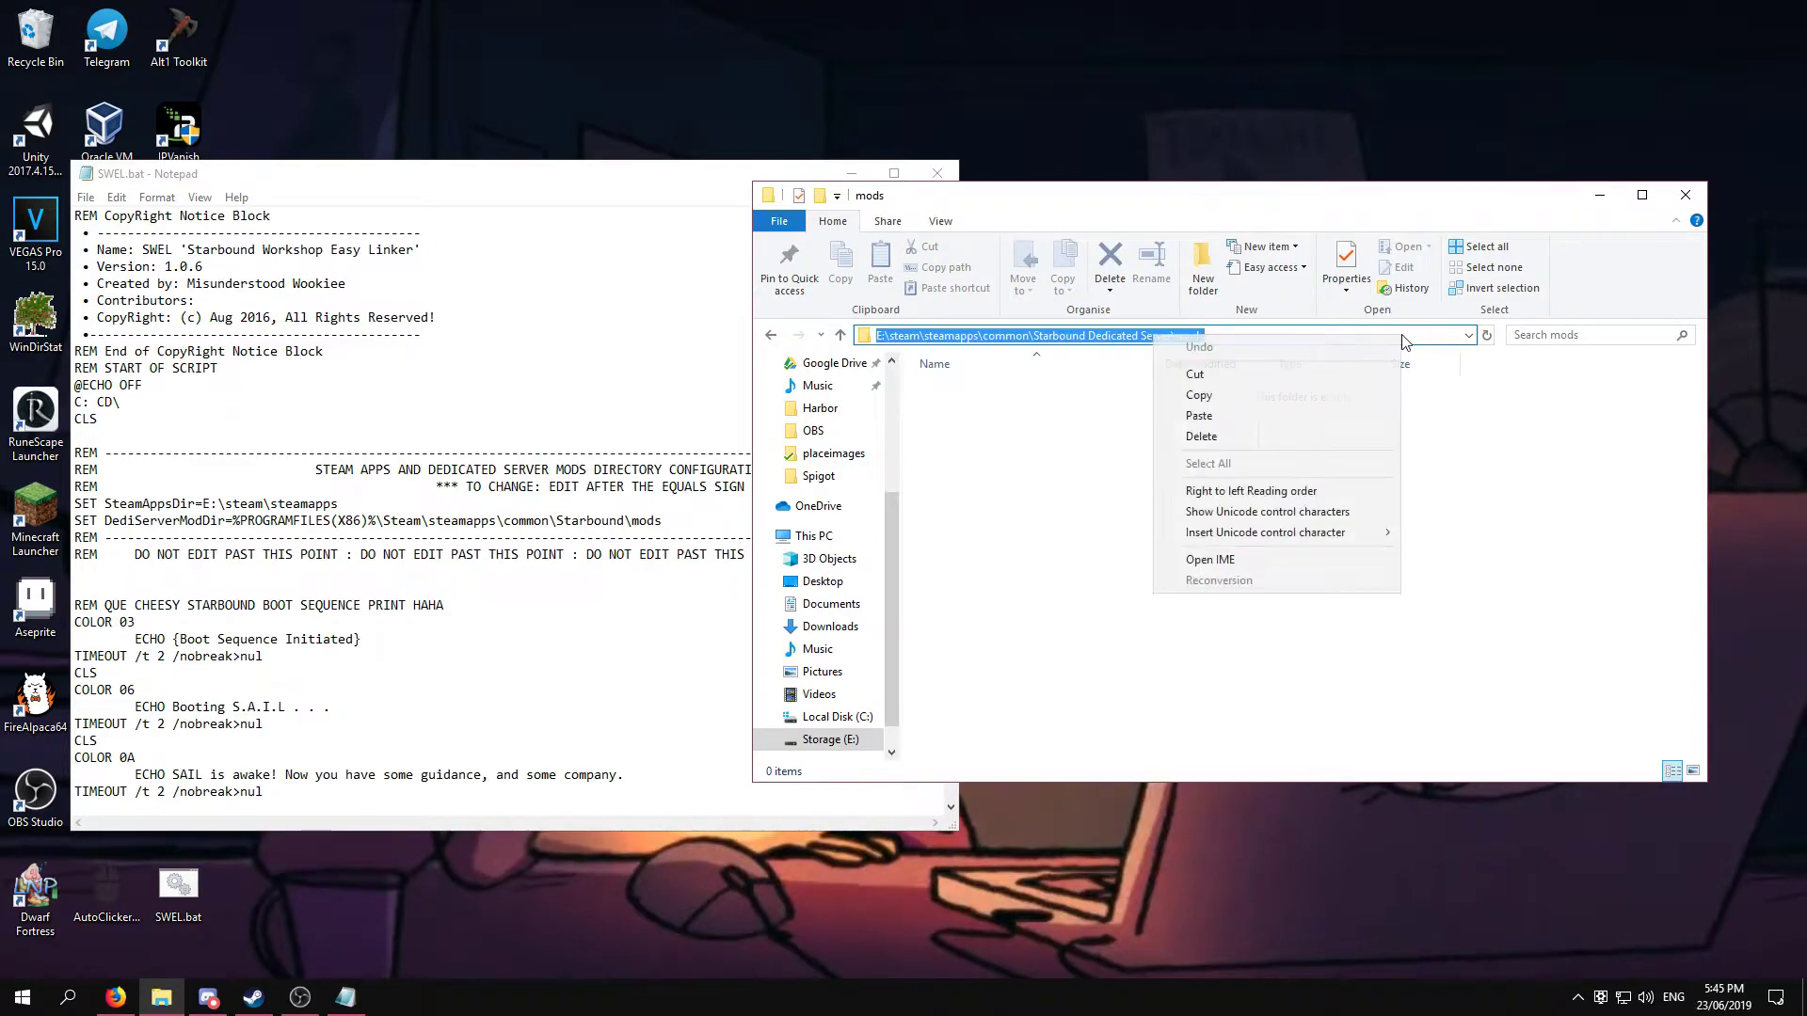
click(1330, 397)
drag(663, 522, 244, 524)
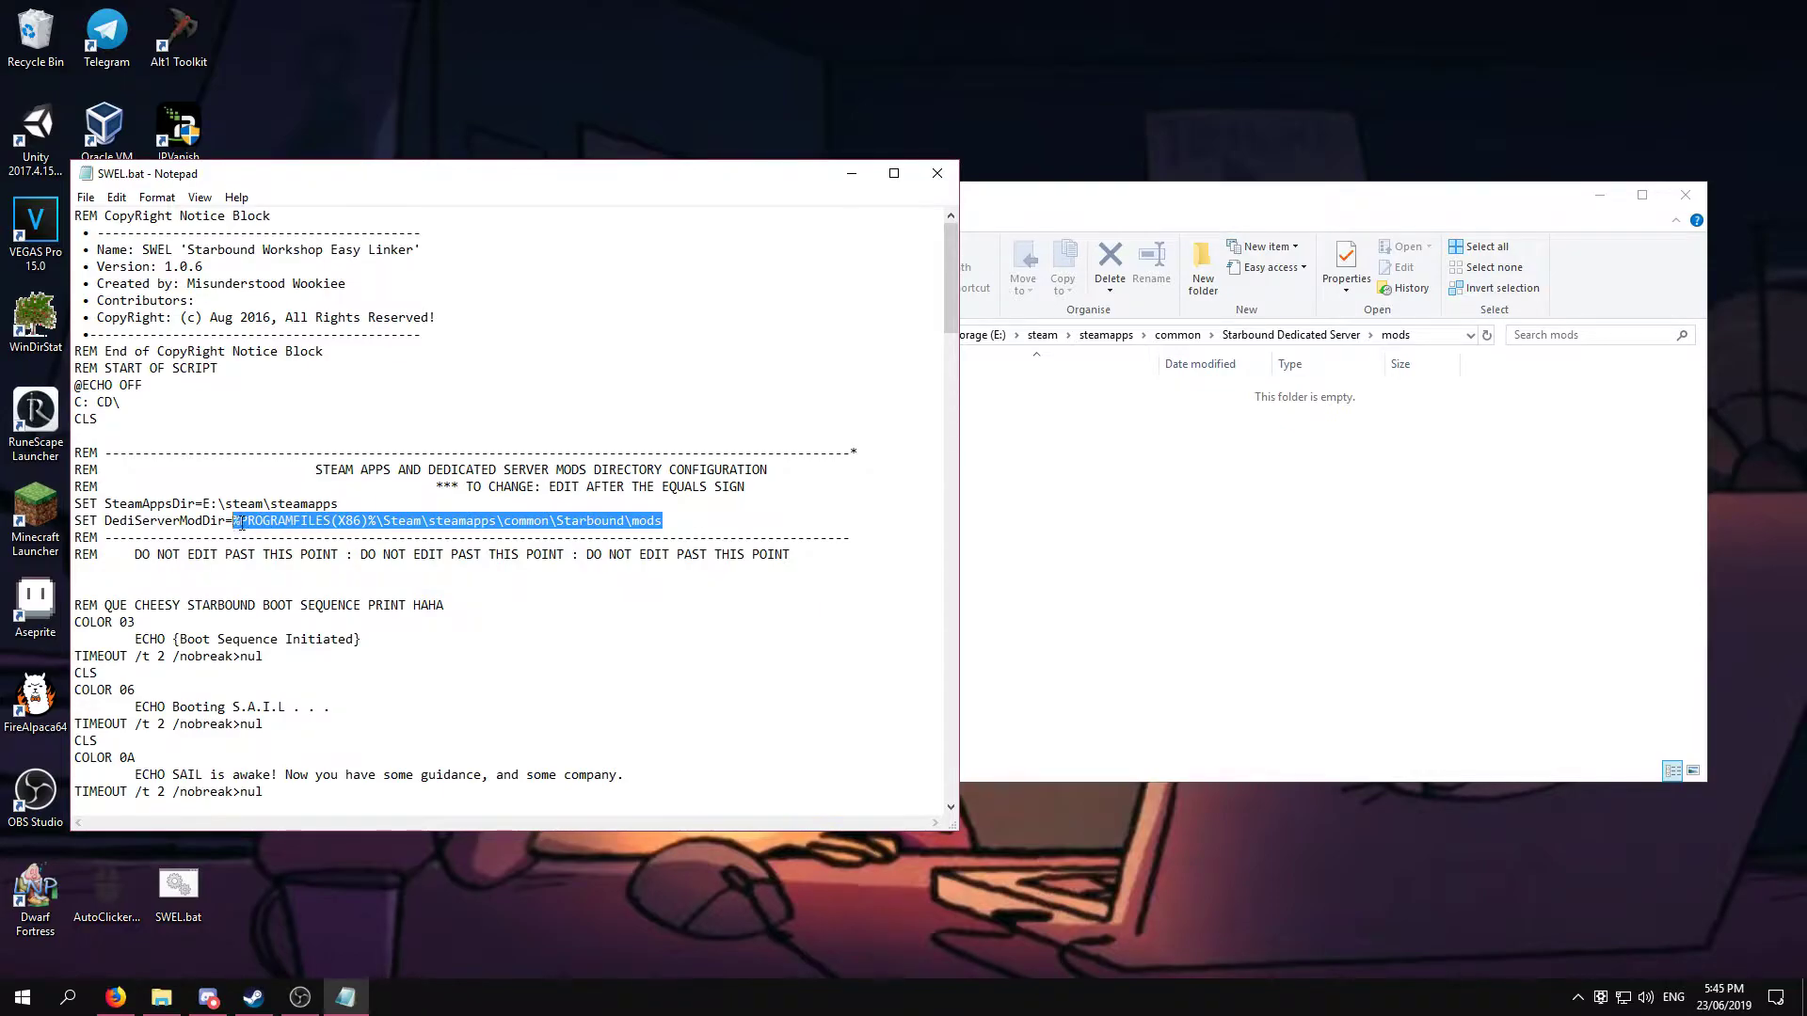
right_click(241, 524)
click(214, 602)
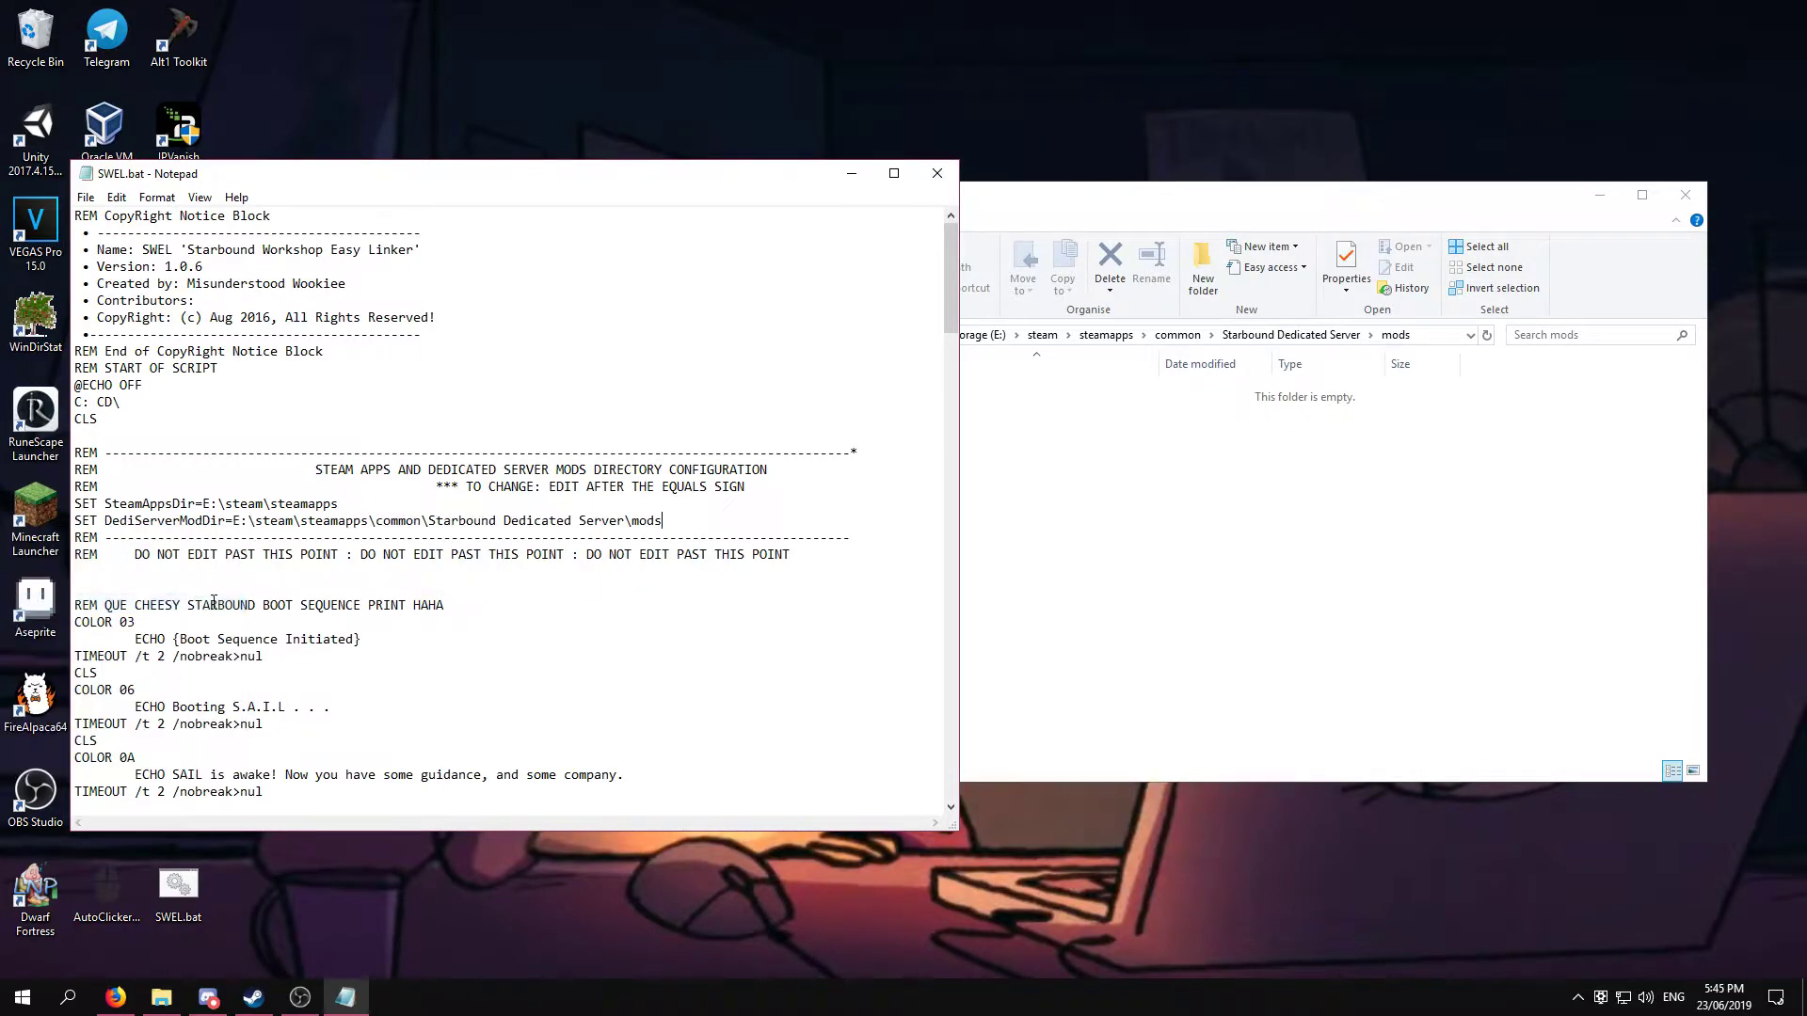
- Save the edited SWEL.bat with its new directory paths and close Notepad
click(86, 197)
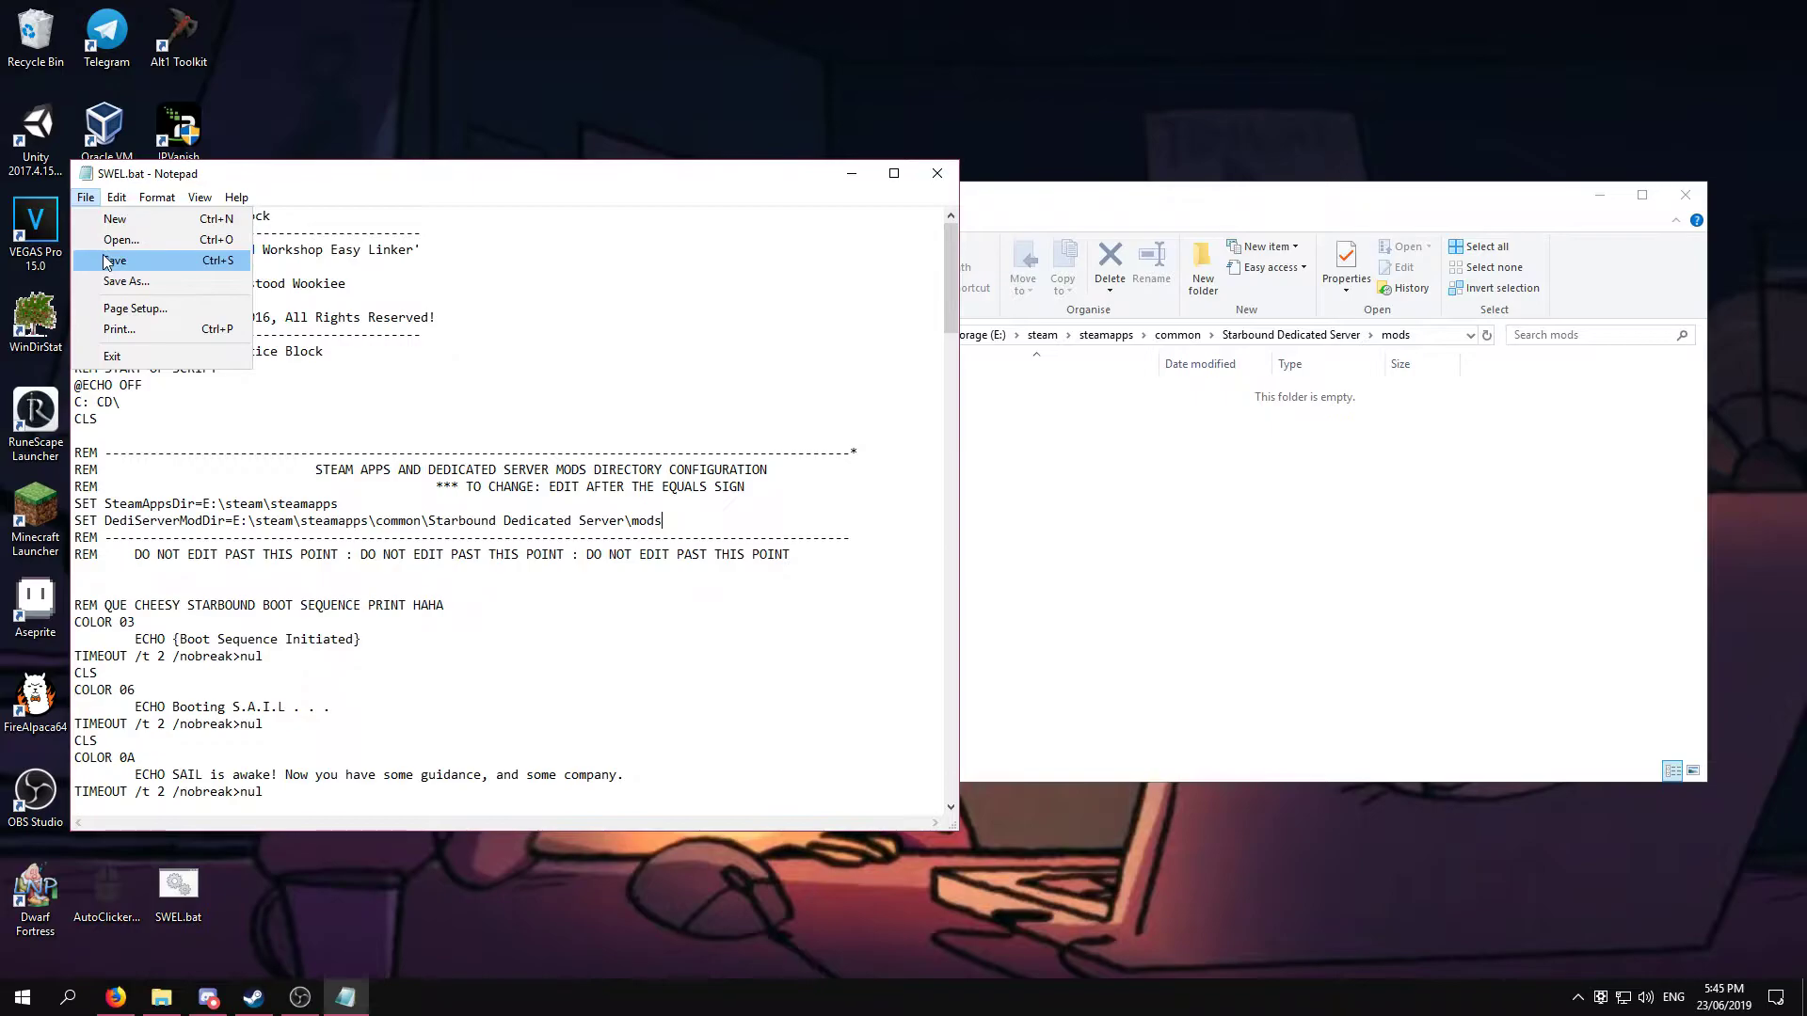
click(107, 261)
click(938, 174)
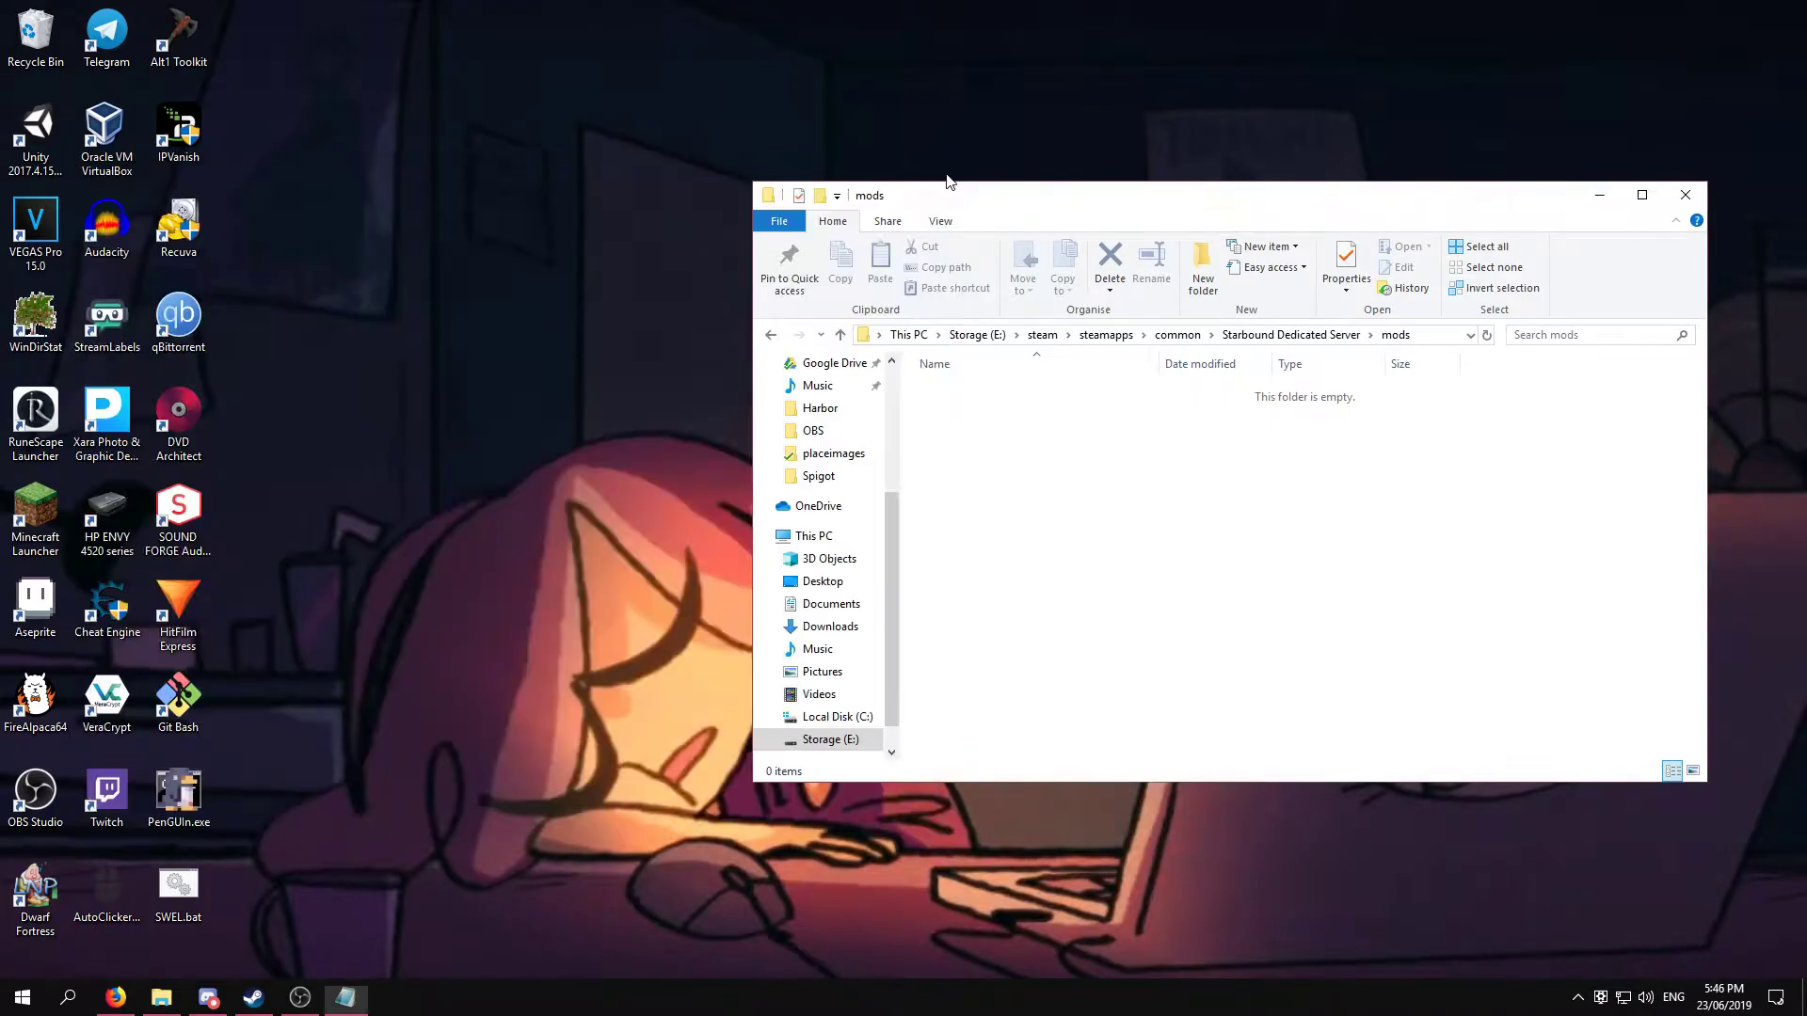
- Return to the Starbound Dedicated Server folder and run SWEL.bat as administrator
click(1284, 336)
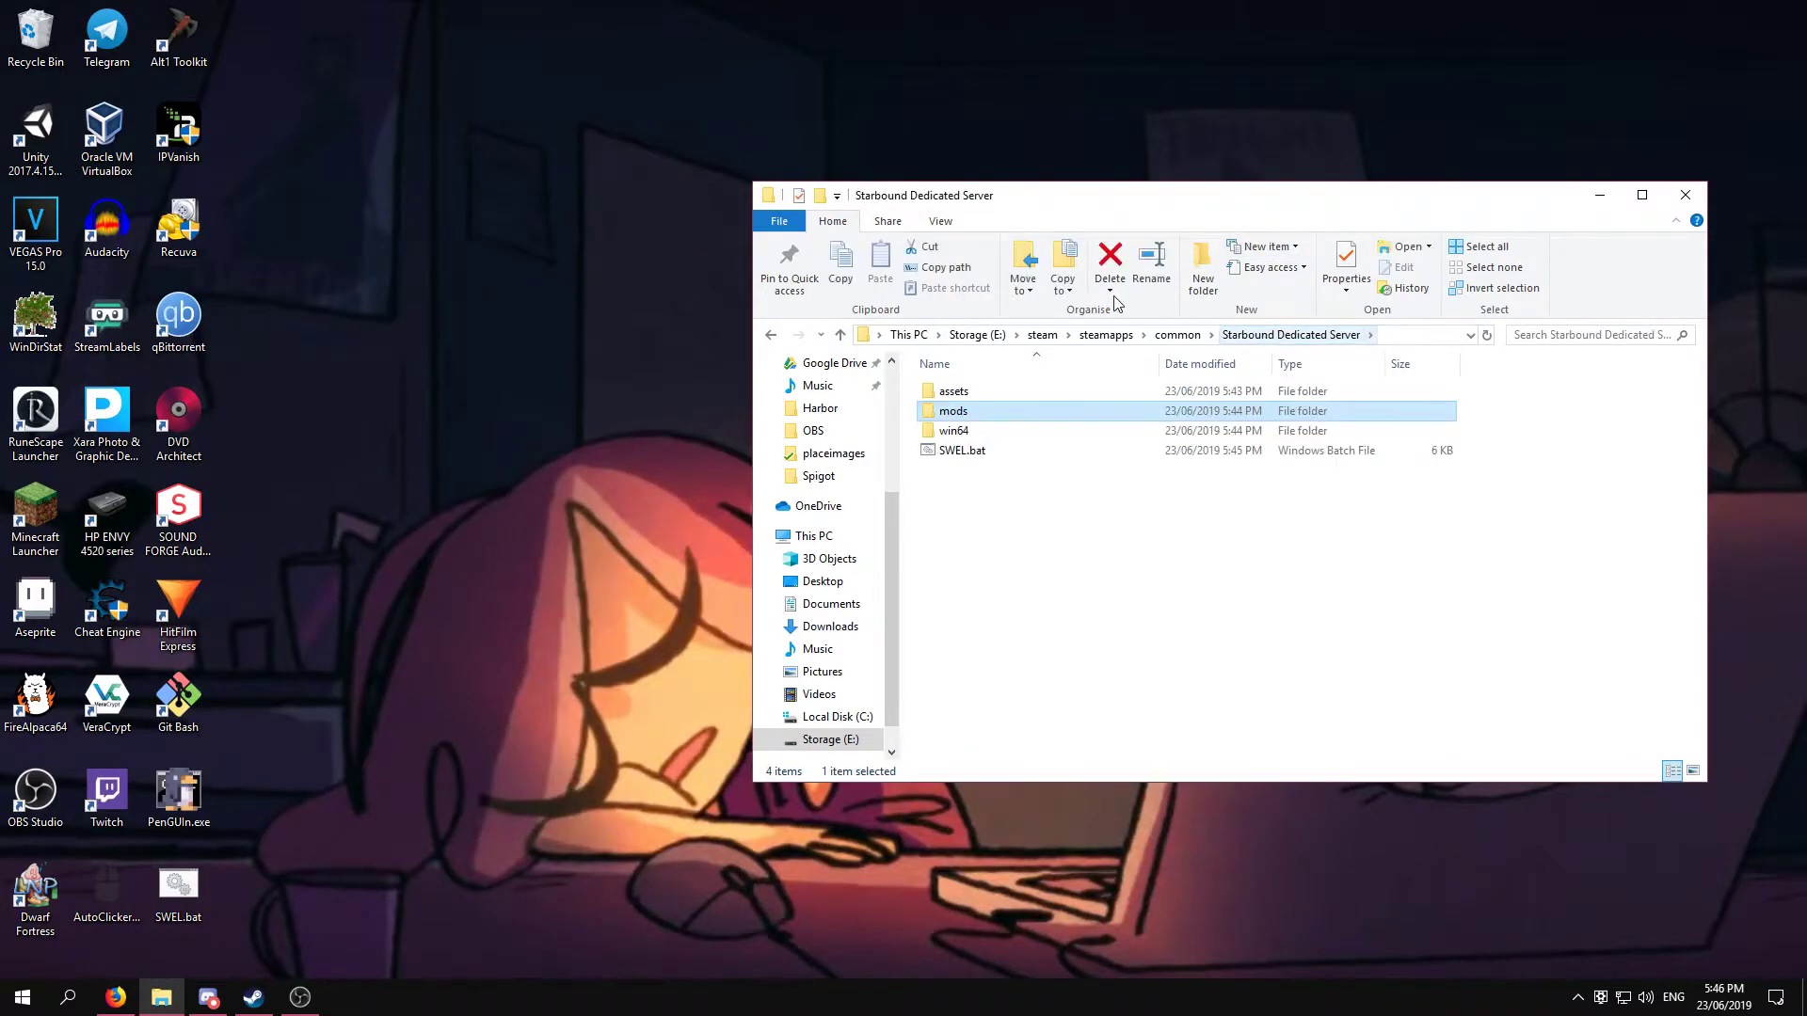
click(1000, 505)
right_click(1008, 456)
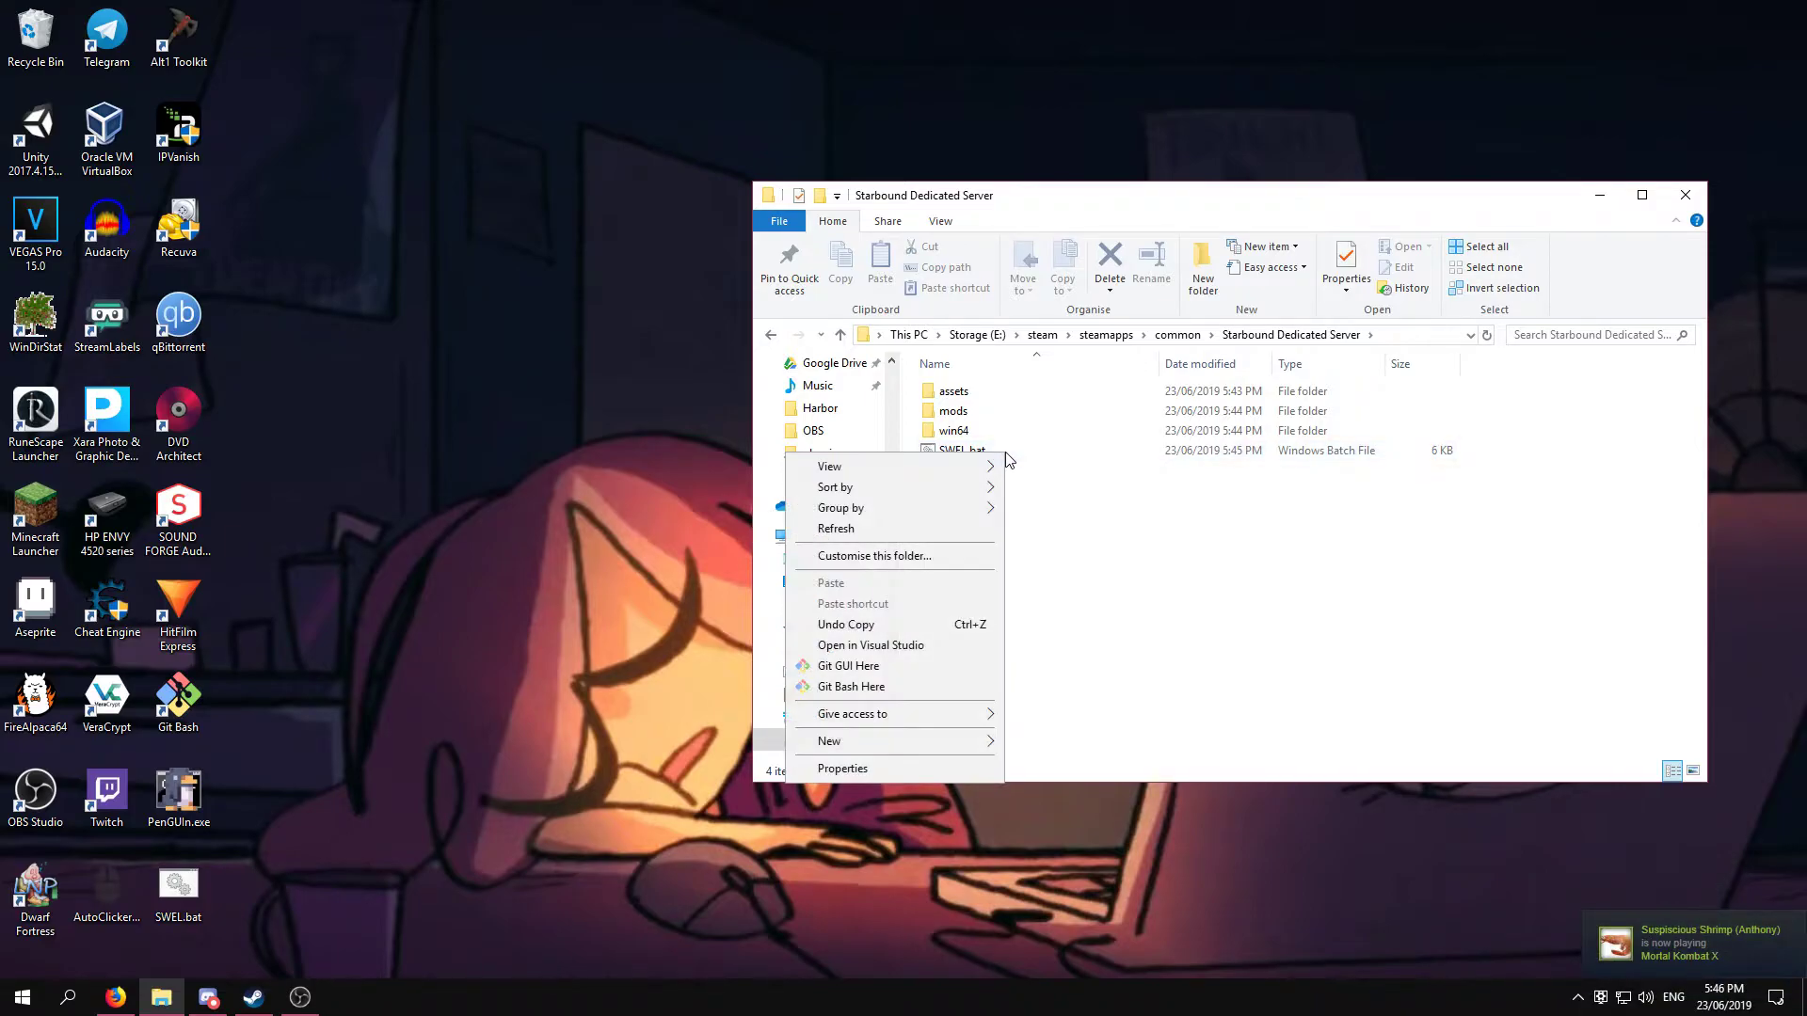
click(1022, 463)
right_click(995, 454)
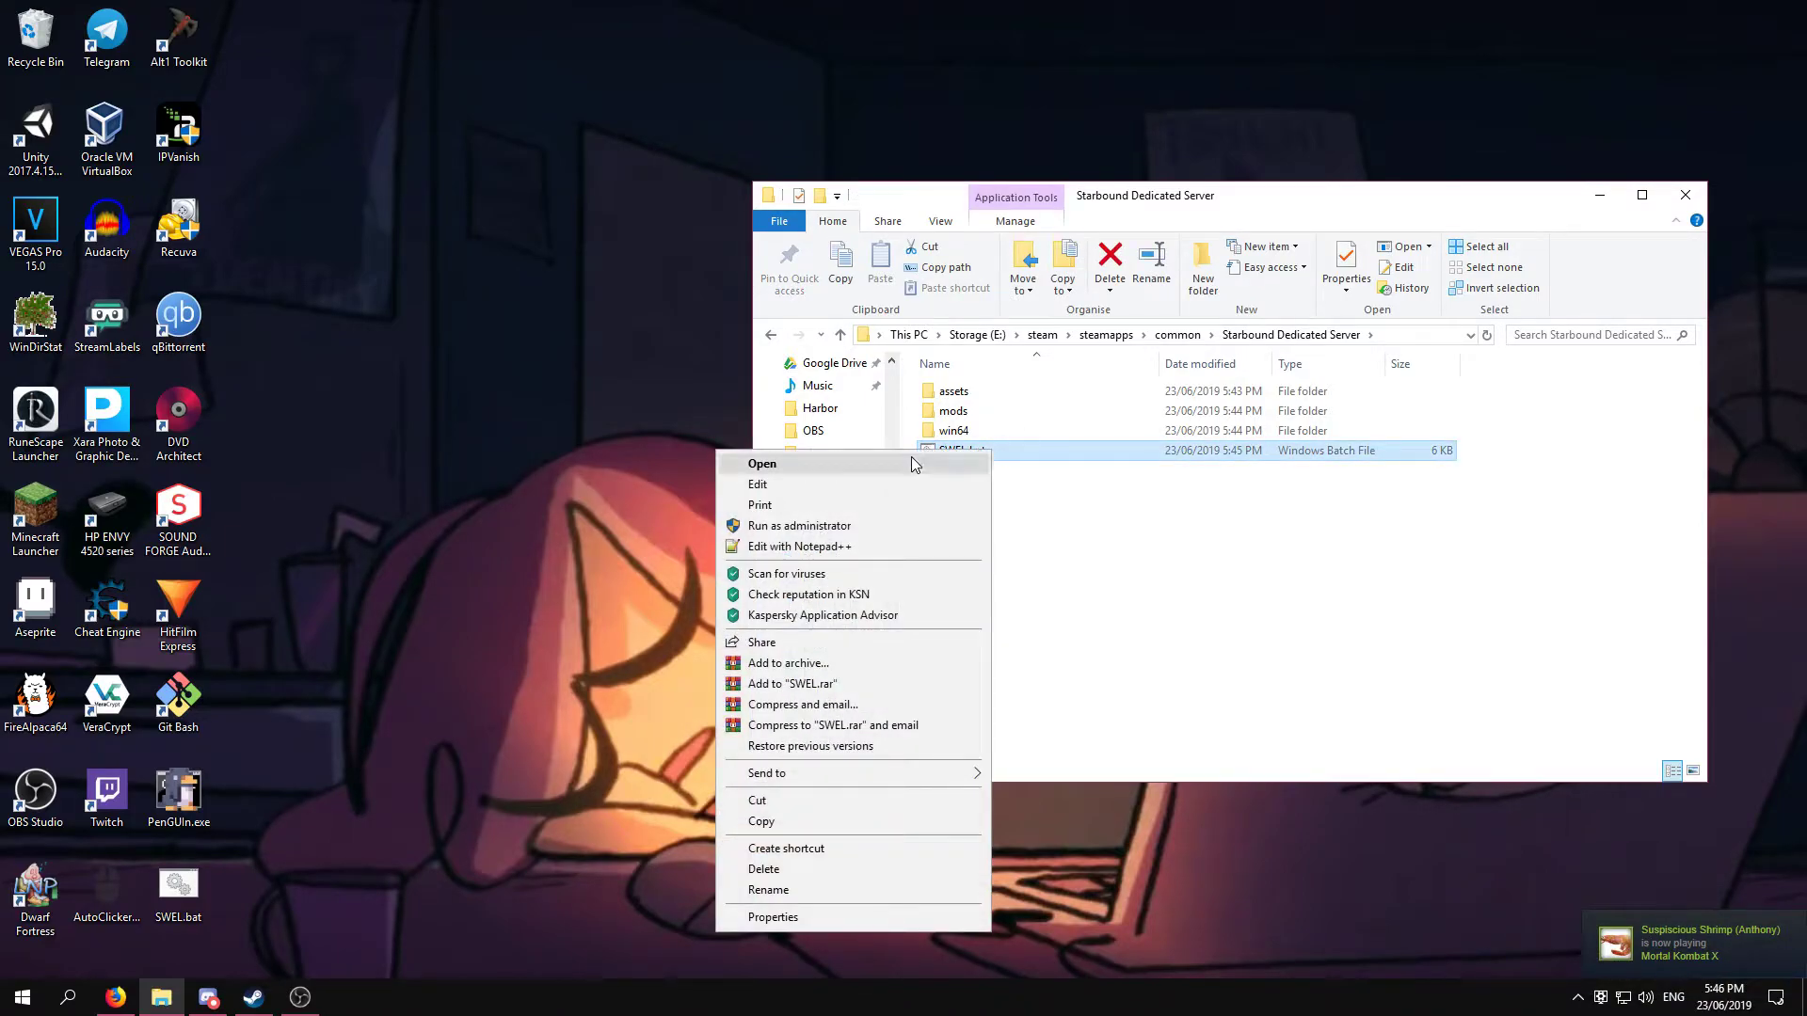
click(938, 528)
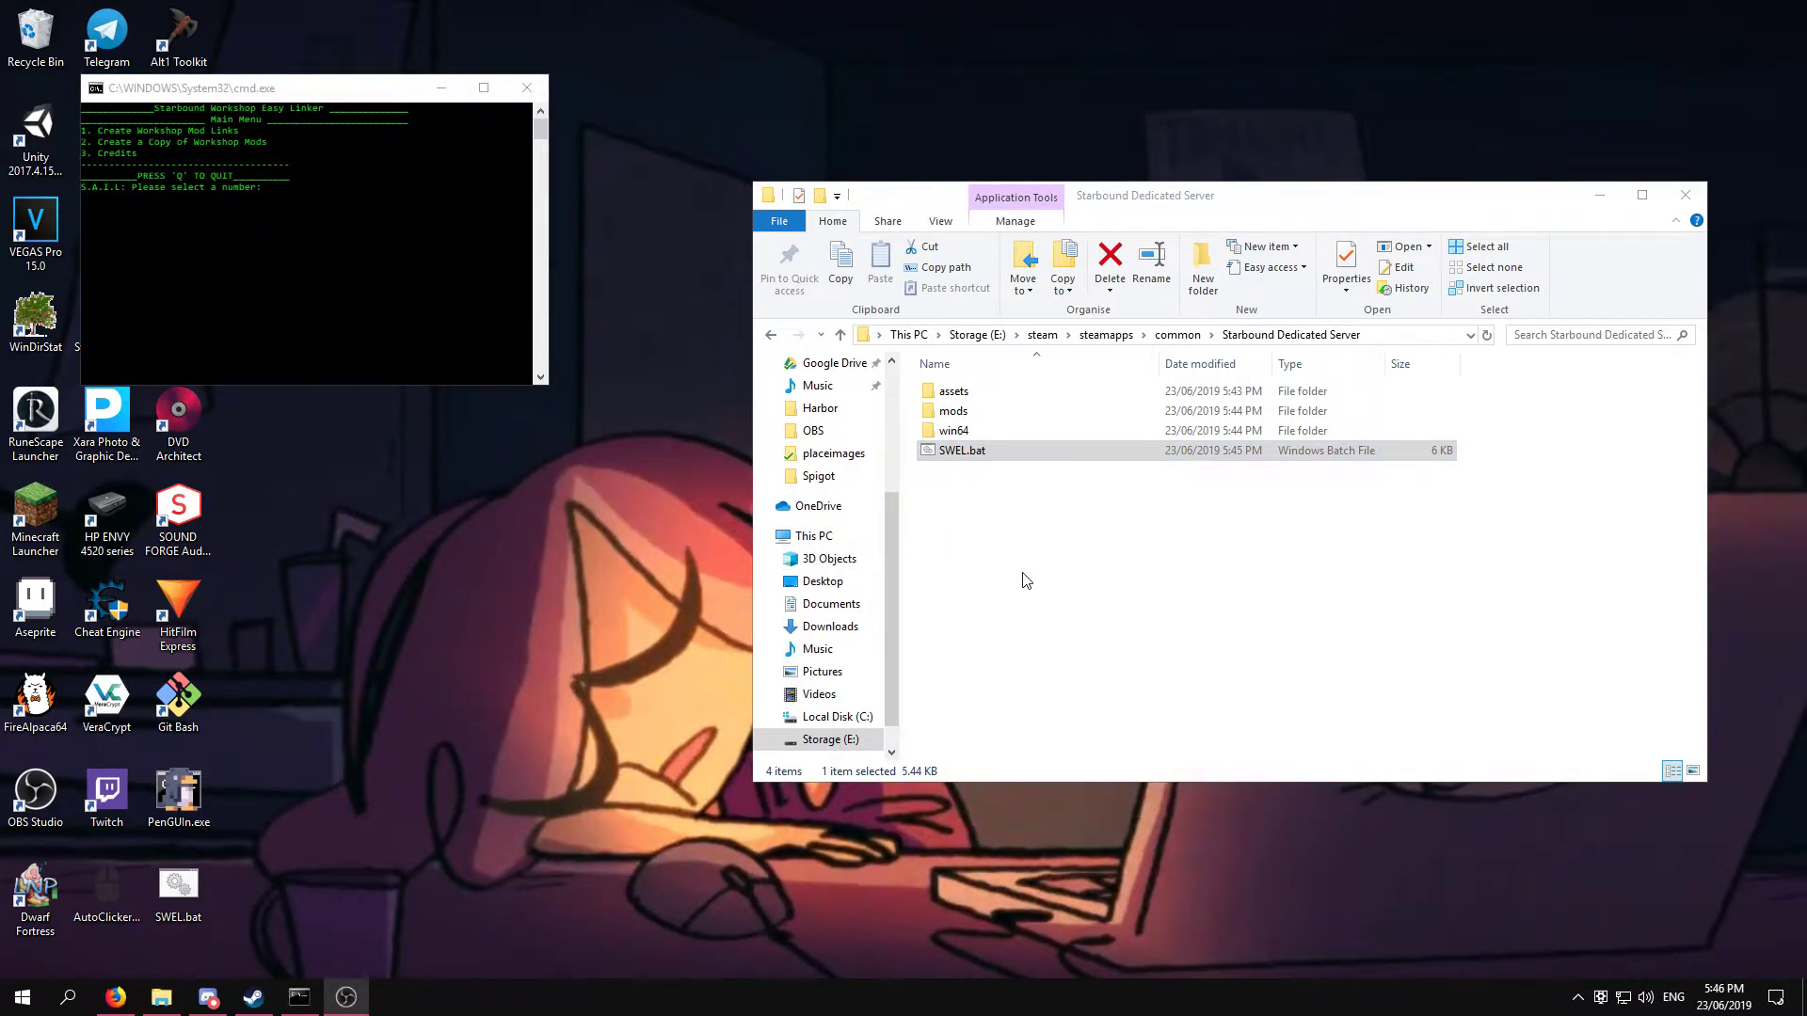
- Create the workshop mod links with option 1 of the Starbound Workshop Easy Linker and quit the script
drag(221, 90, 419, 226)
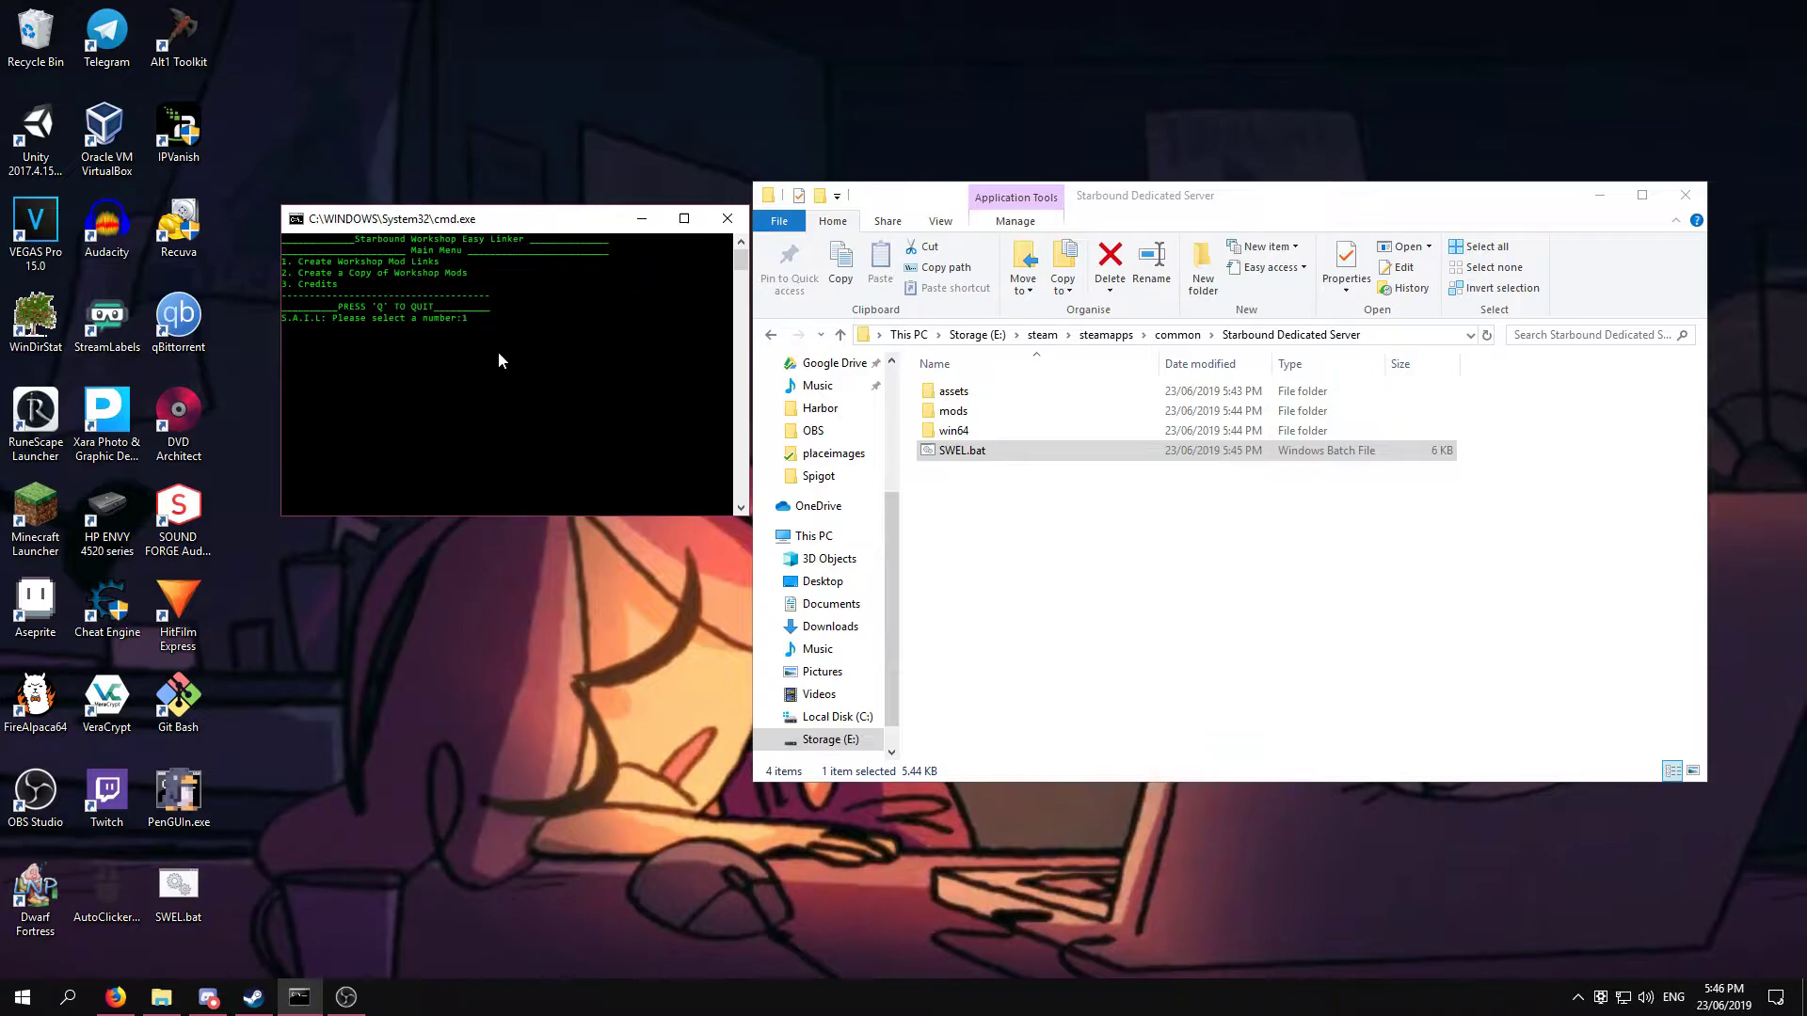
text(1)
key(Return)
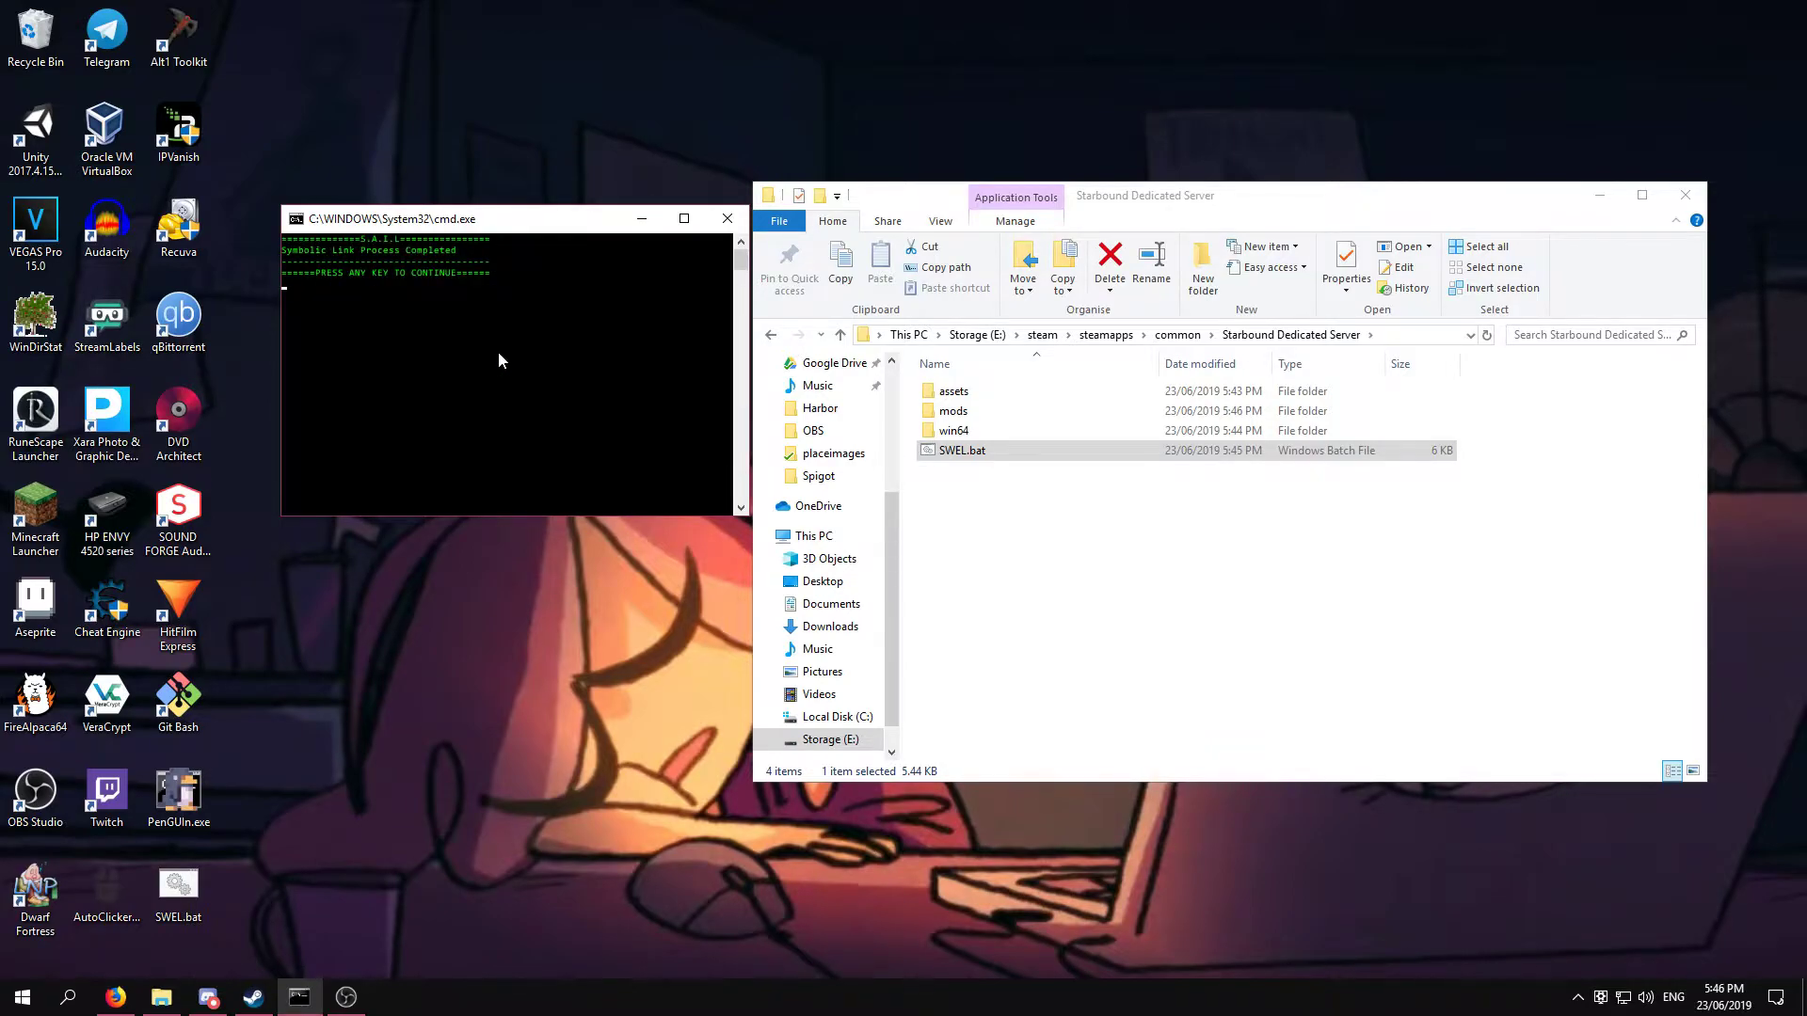
key(Return)
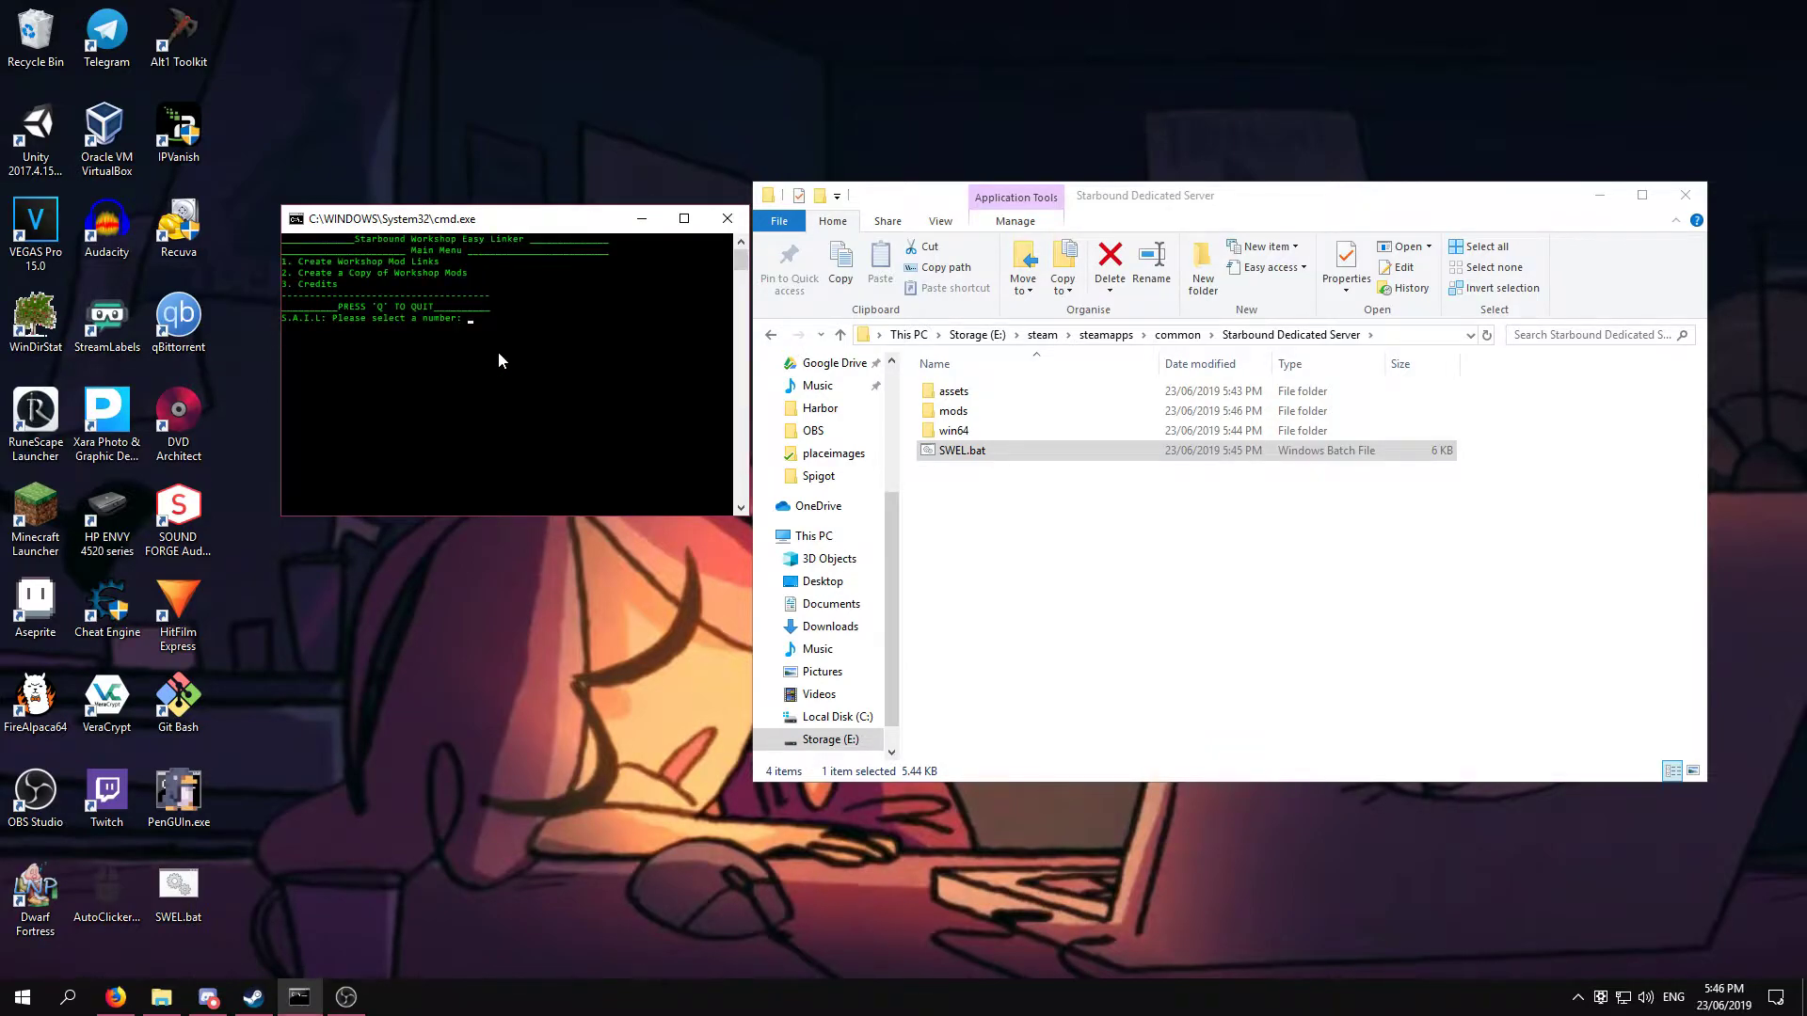
text(q)
key(Return)
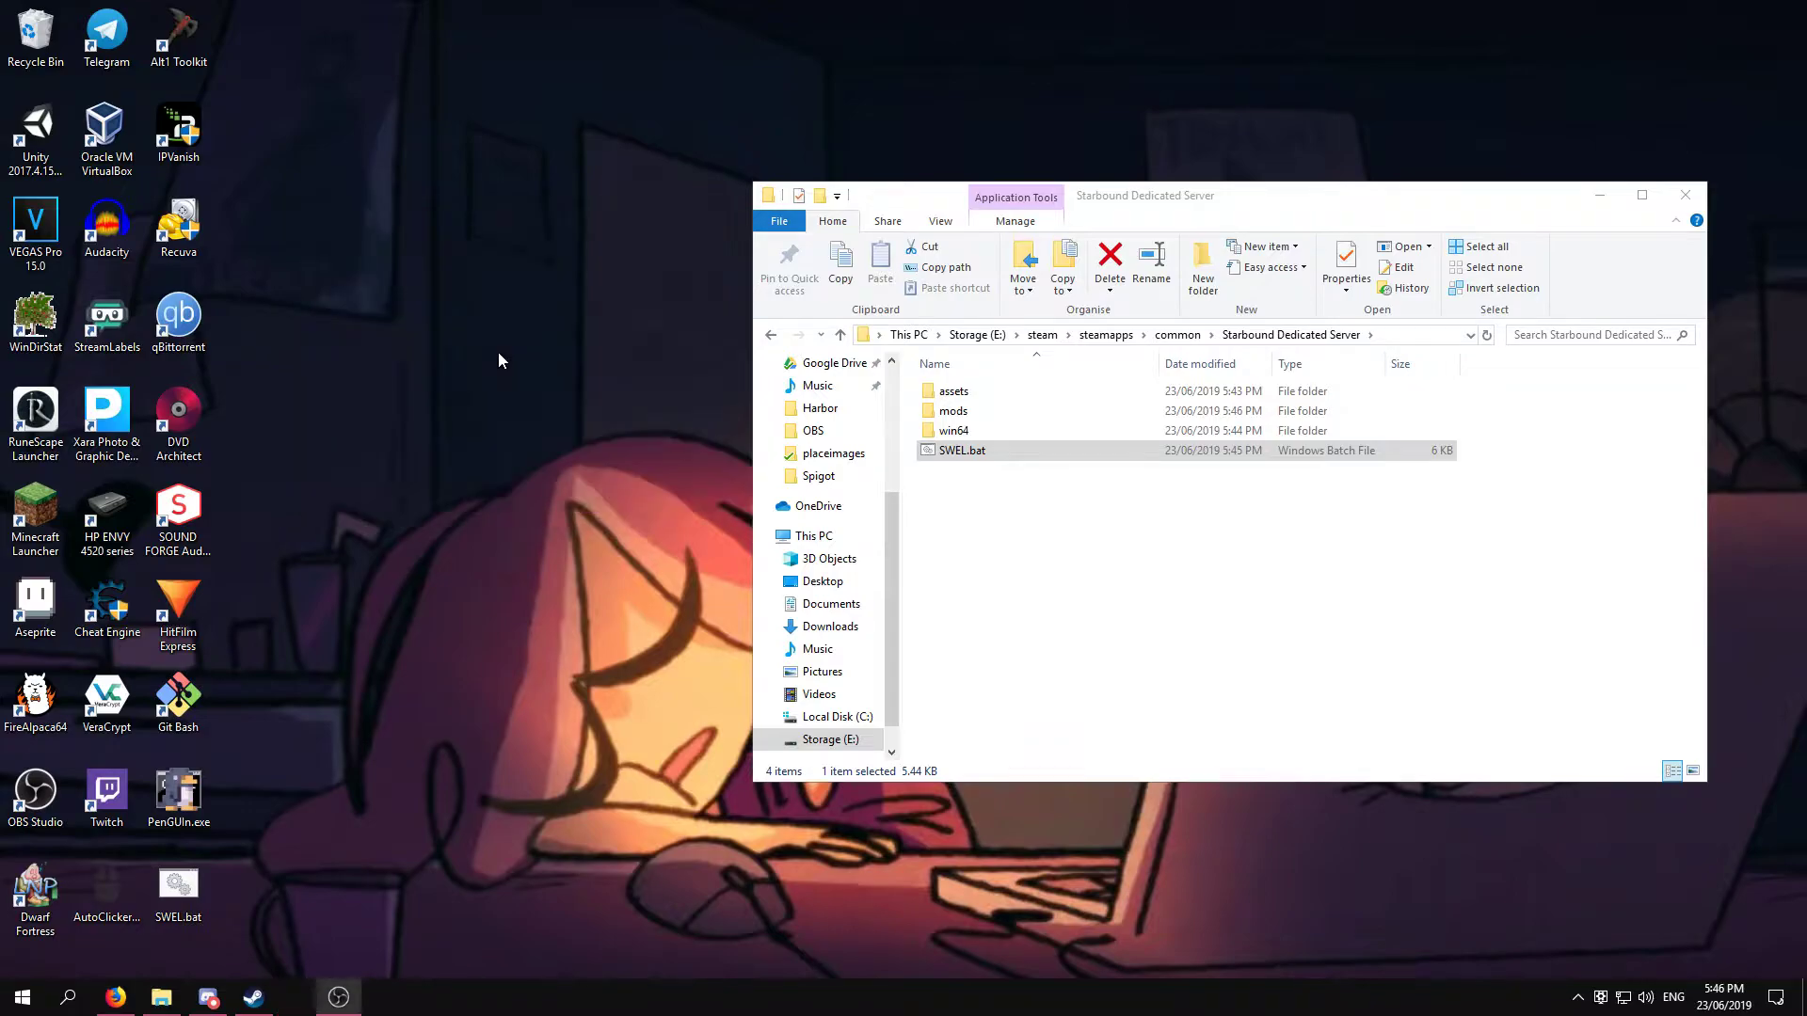
- Examine the linked .pak files in the server's mods folder
double_click(995, 412)
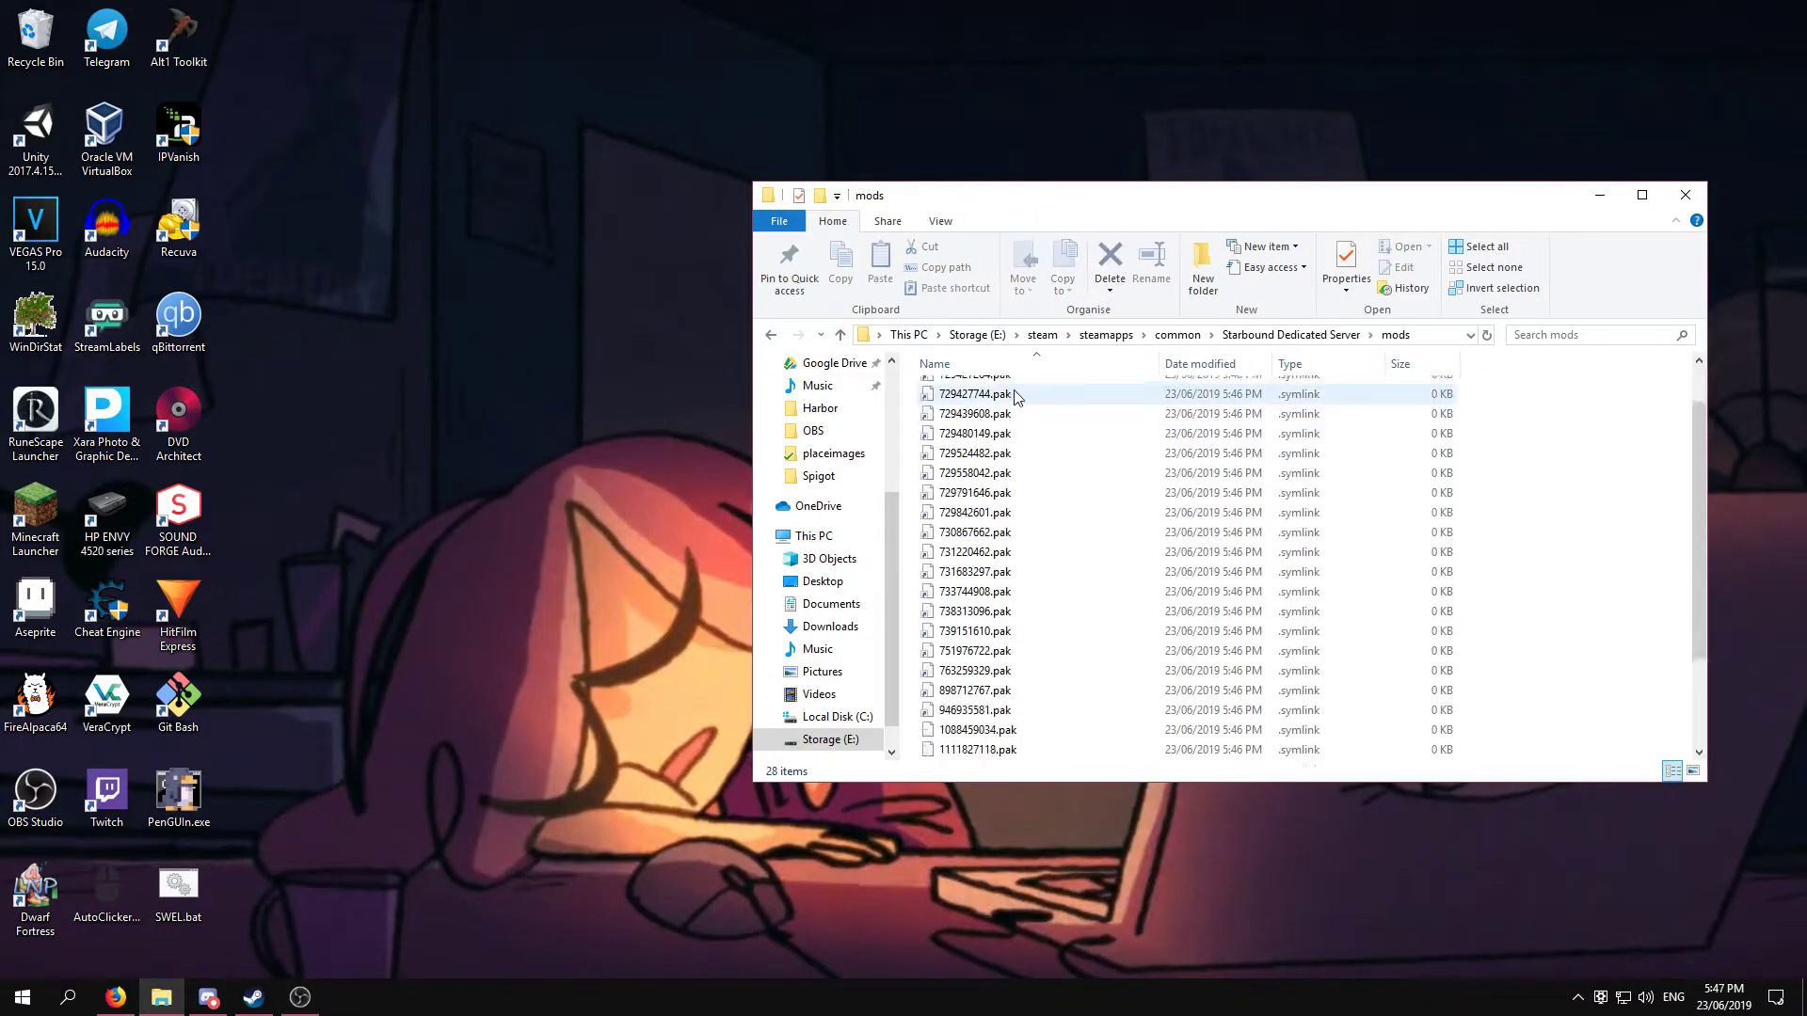
scroll(997, 424, down, 3)
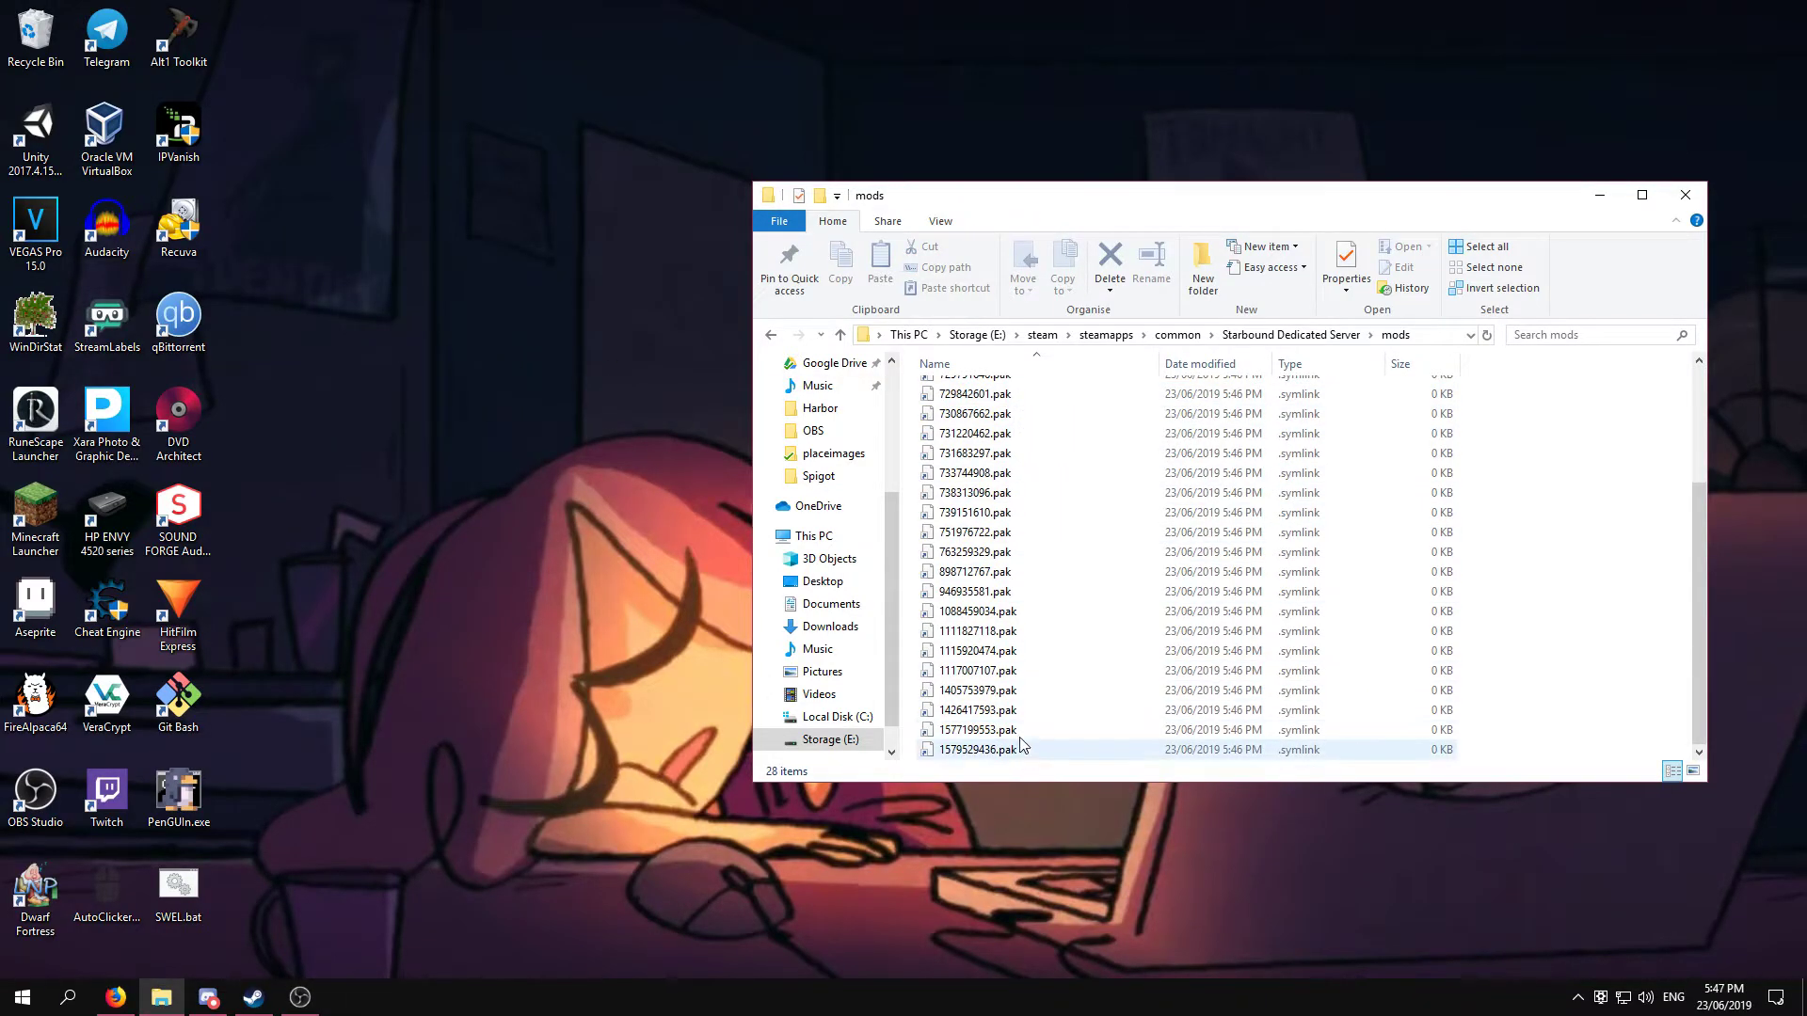
scroll(1048, 470, up, 3)
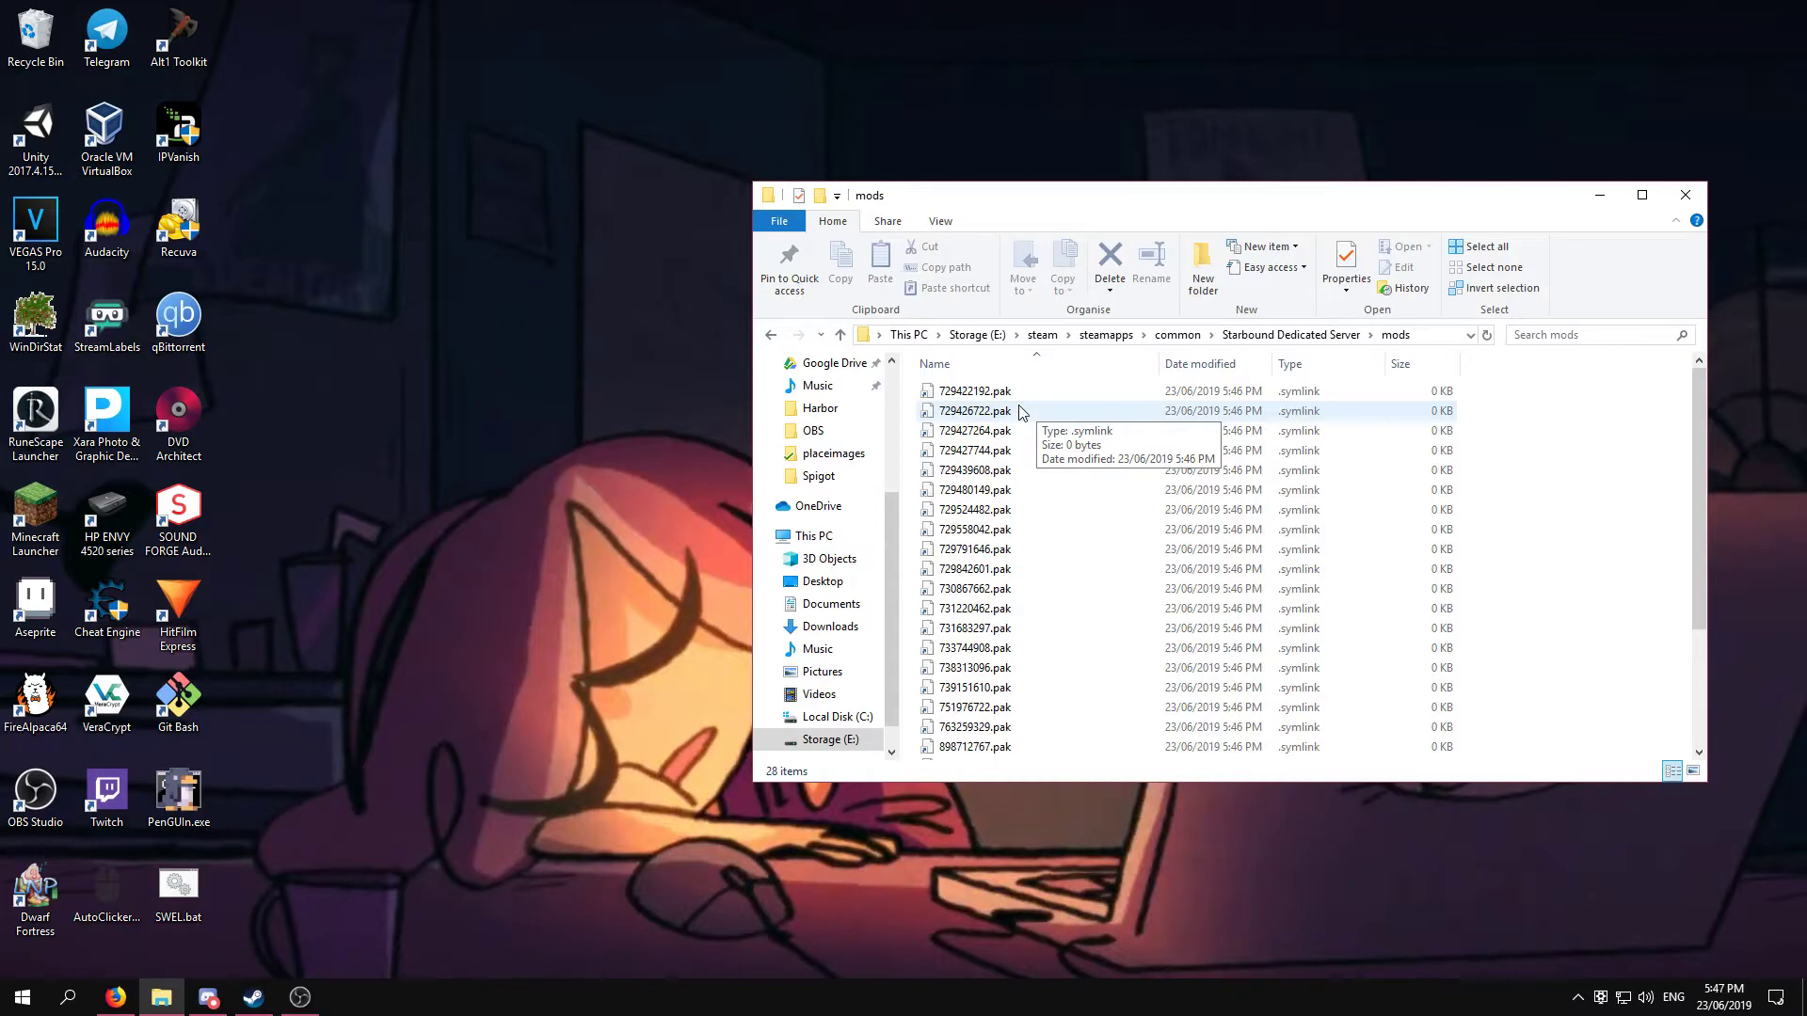
- Launch PenGUIn.exe from the server's win64 folder, allowing it to run despite the Windows SmartScreen block
click(773, 335)
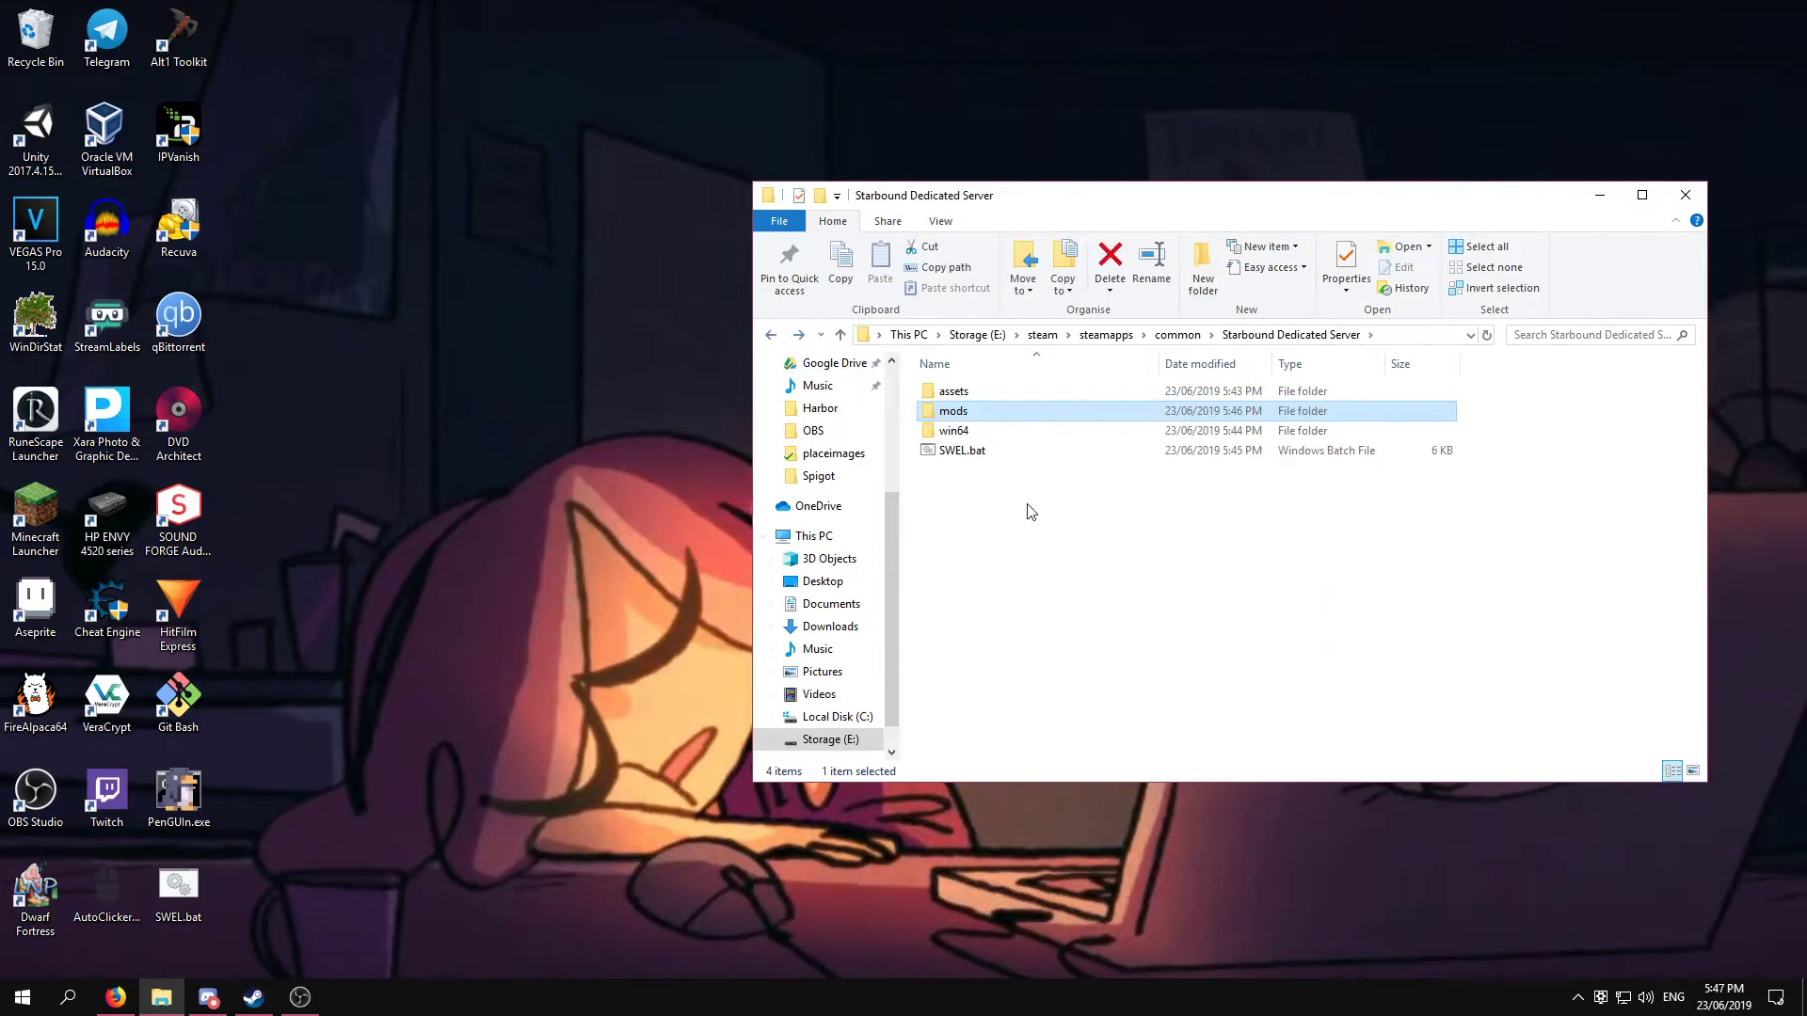
double_click(995, 430)
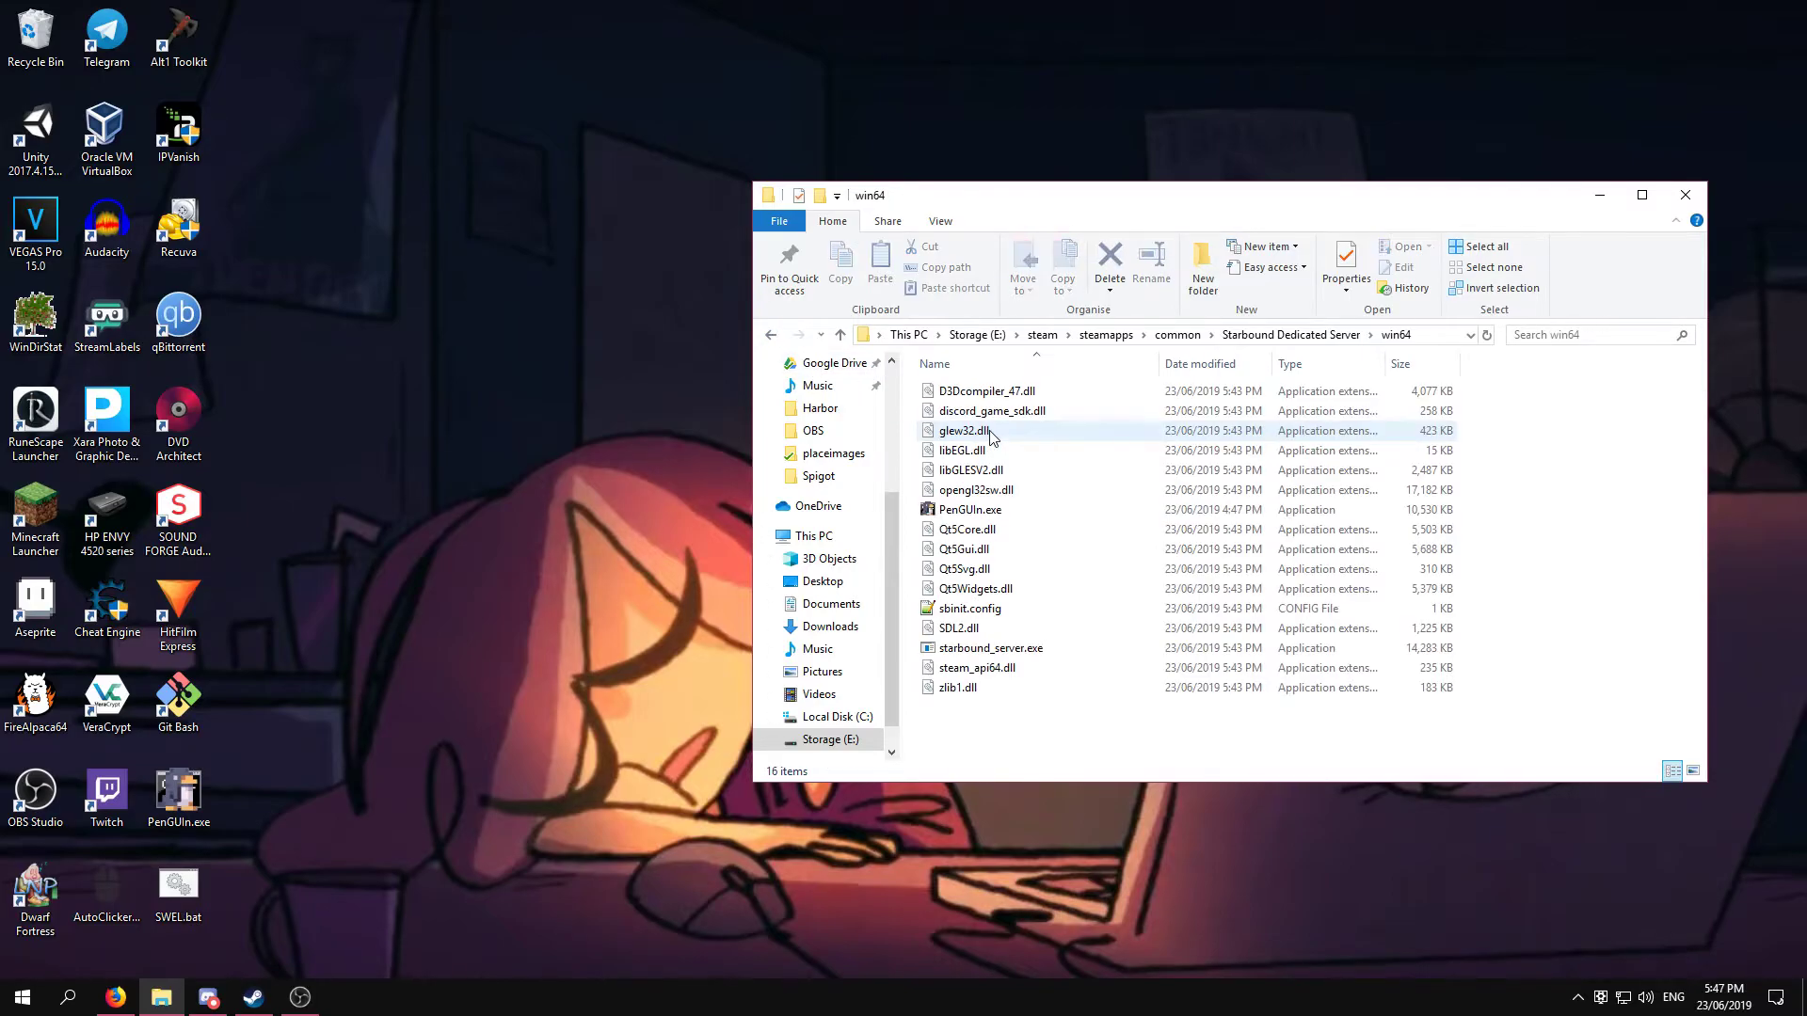
double_click(1033, 516)
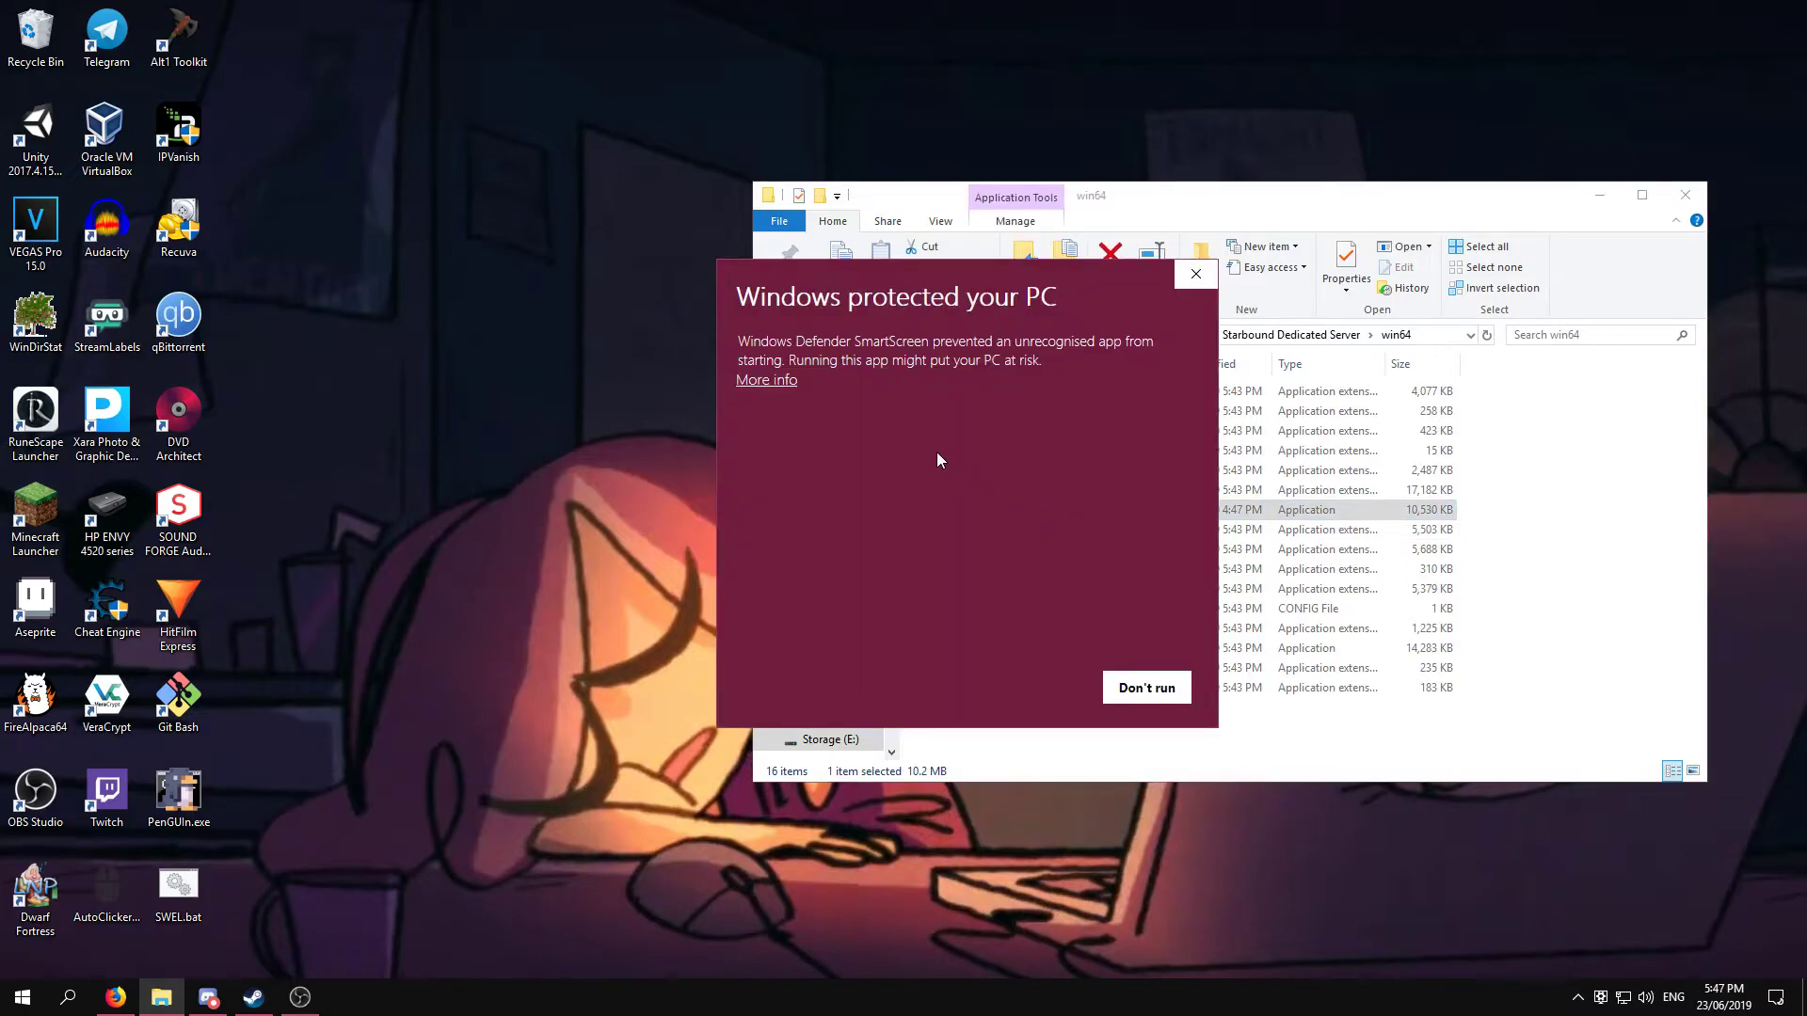
click(787, 386)
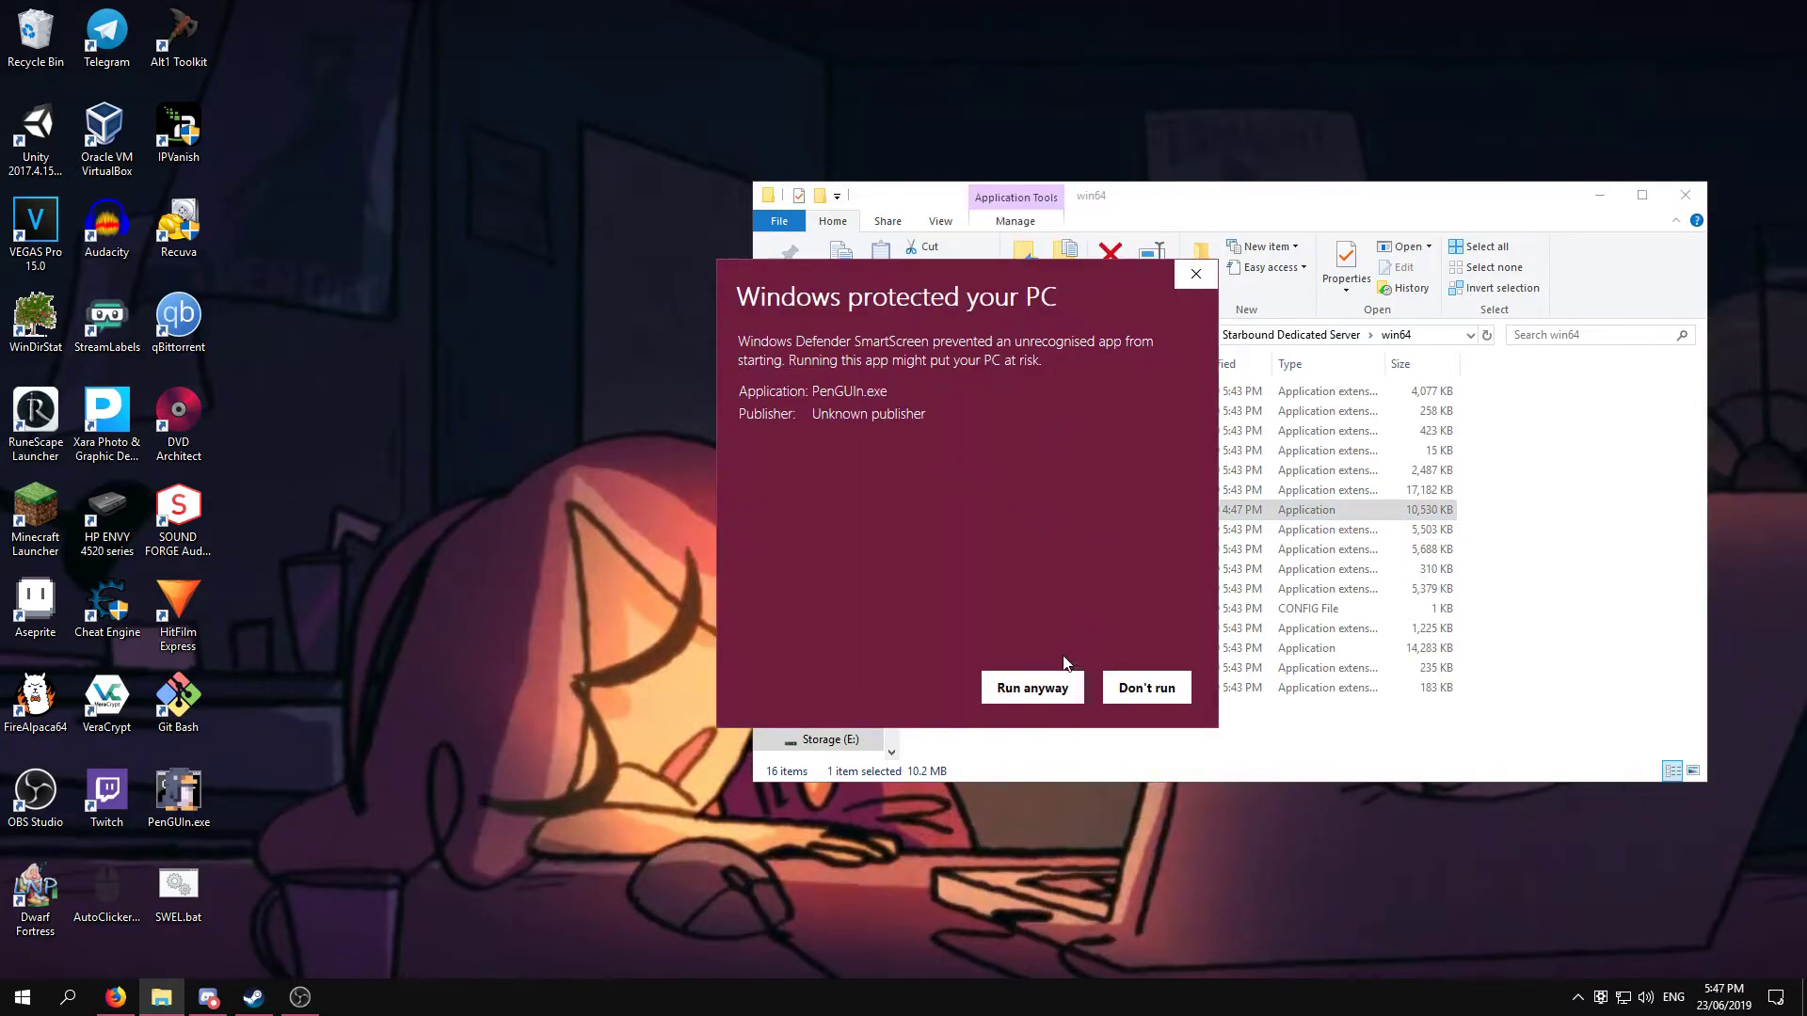
click(1039, 688)
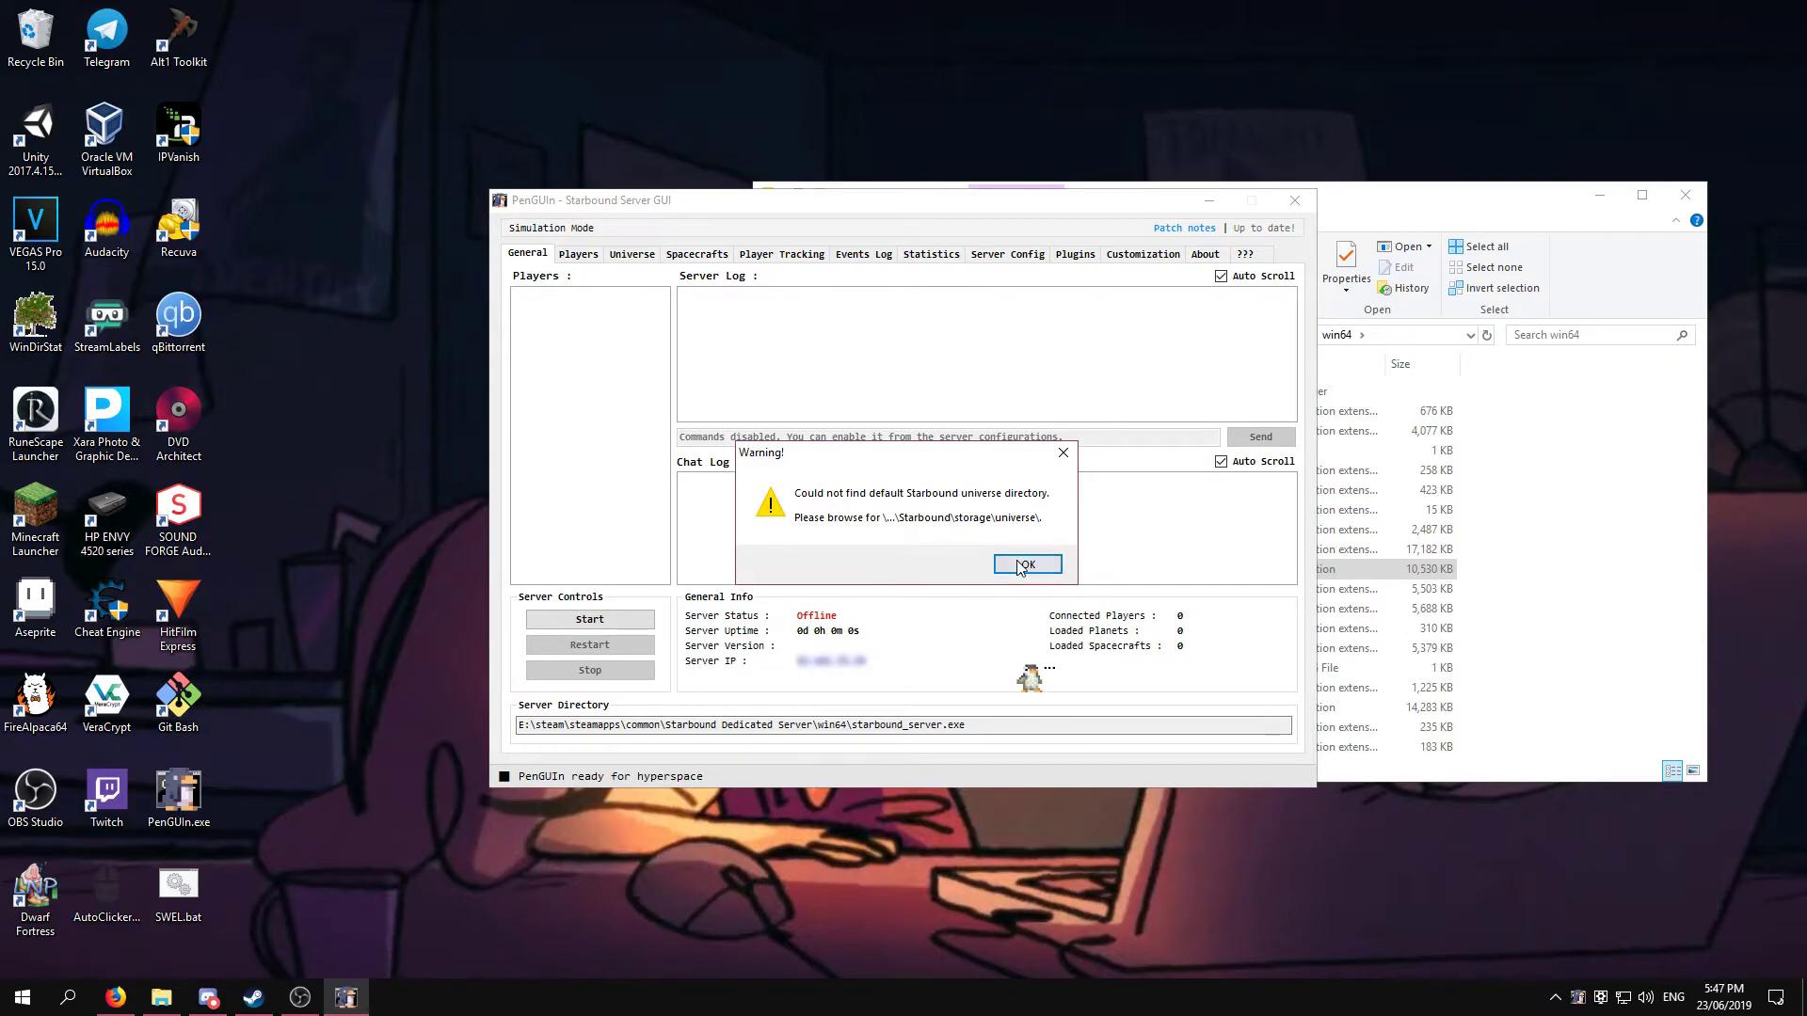
- Dismiss the universe directory prompts without choosing a folder and start the Starbound server in PenGUIn
click(1019, 567)
click(1002, 672)
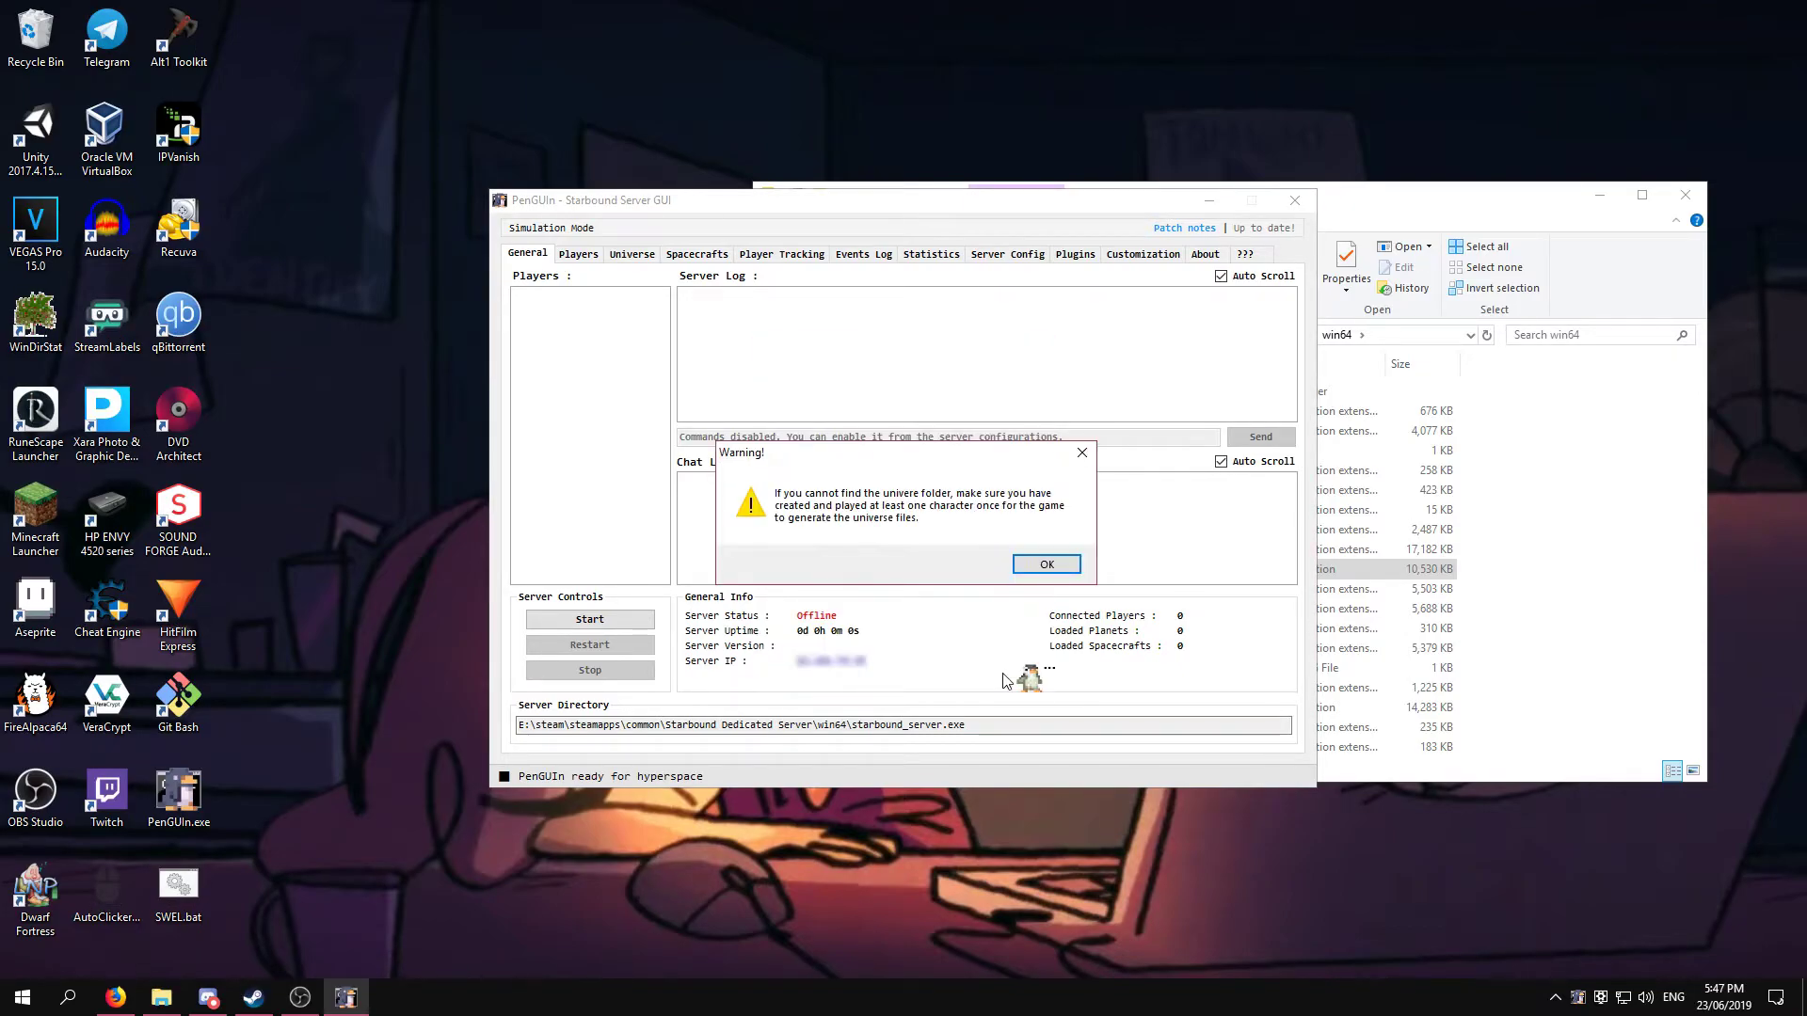
click(1048, 566)
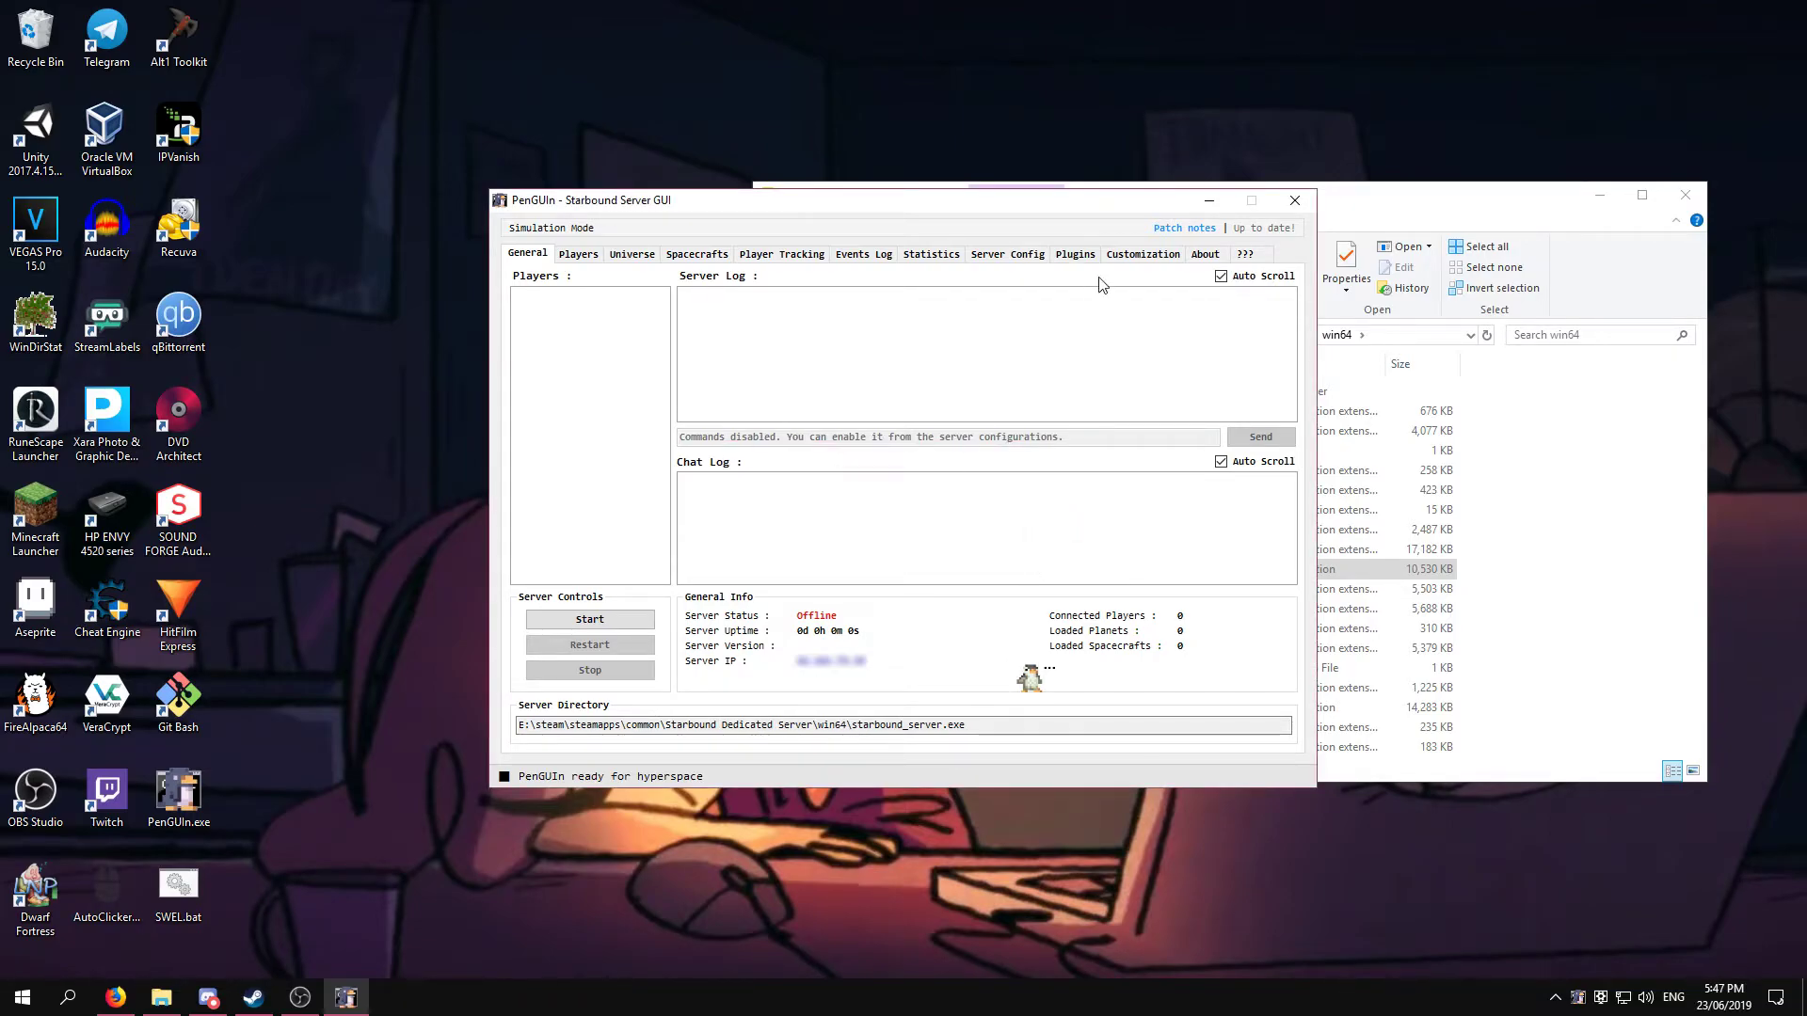
drag(1063, 213, 875, 196)
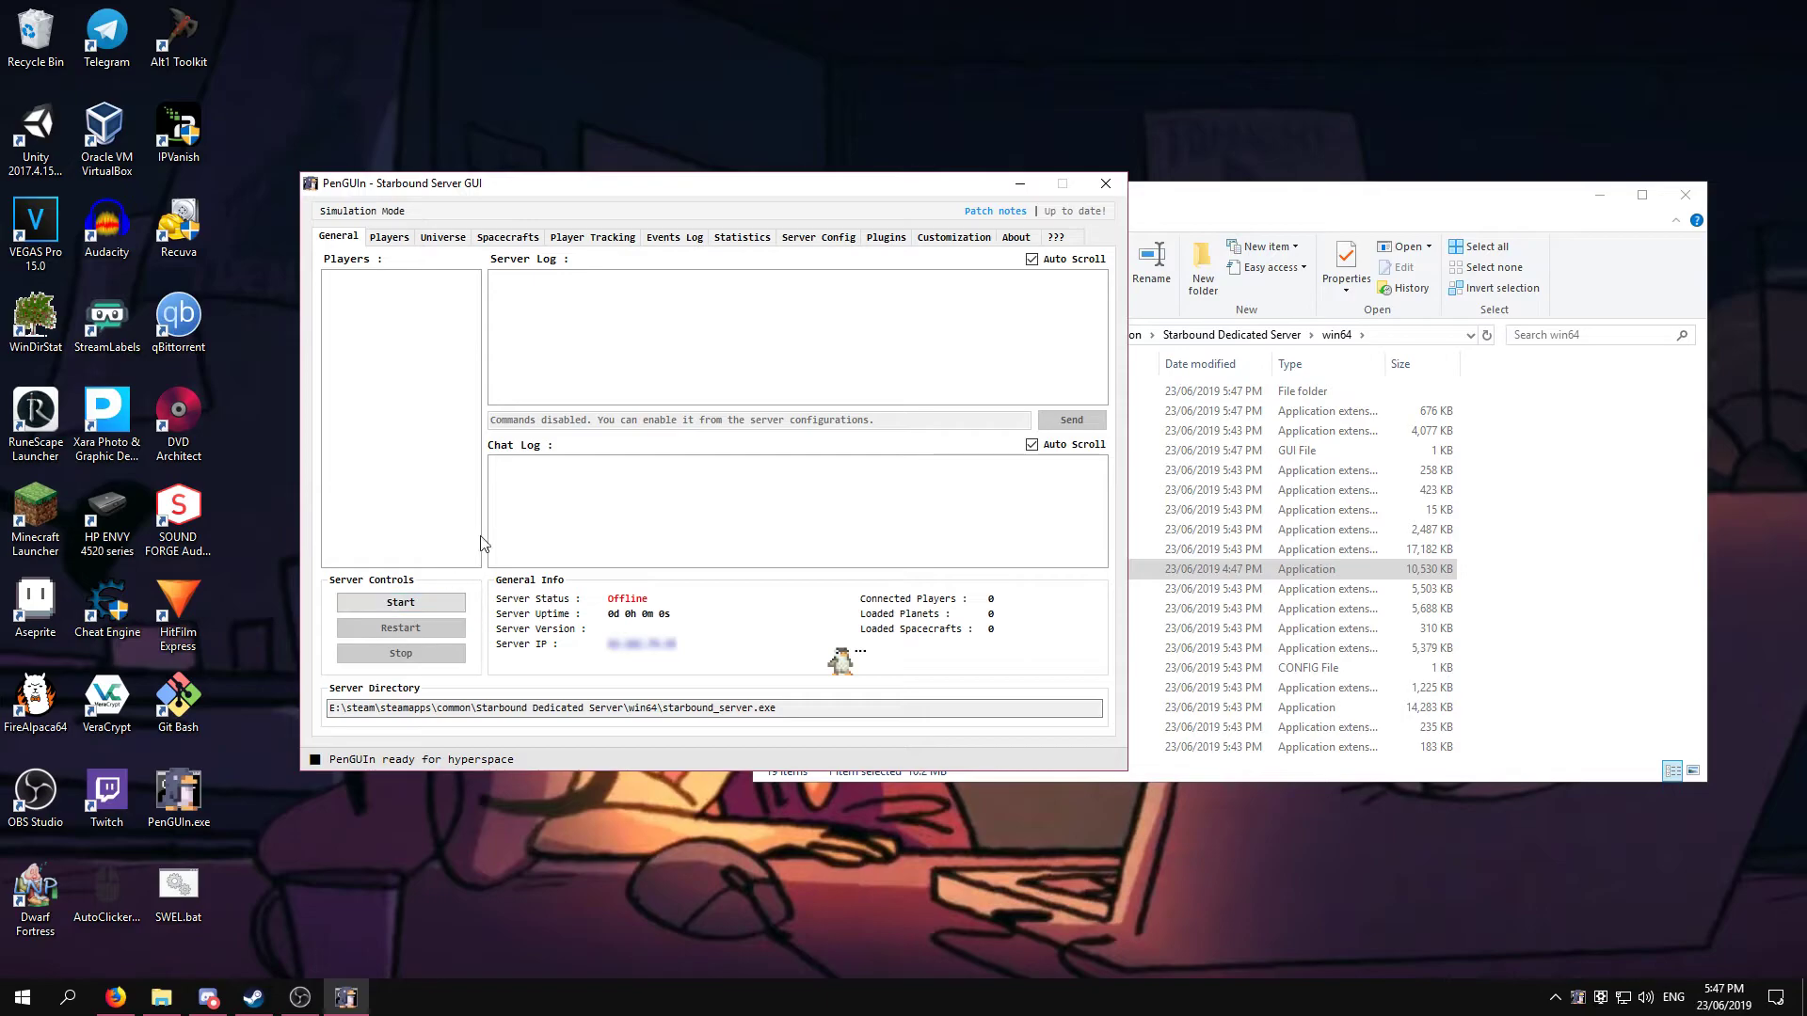
click(404, 602)
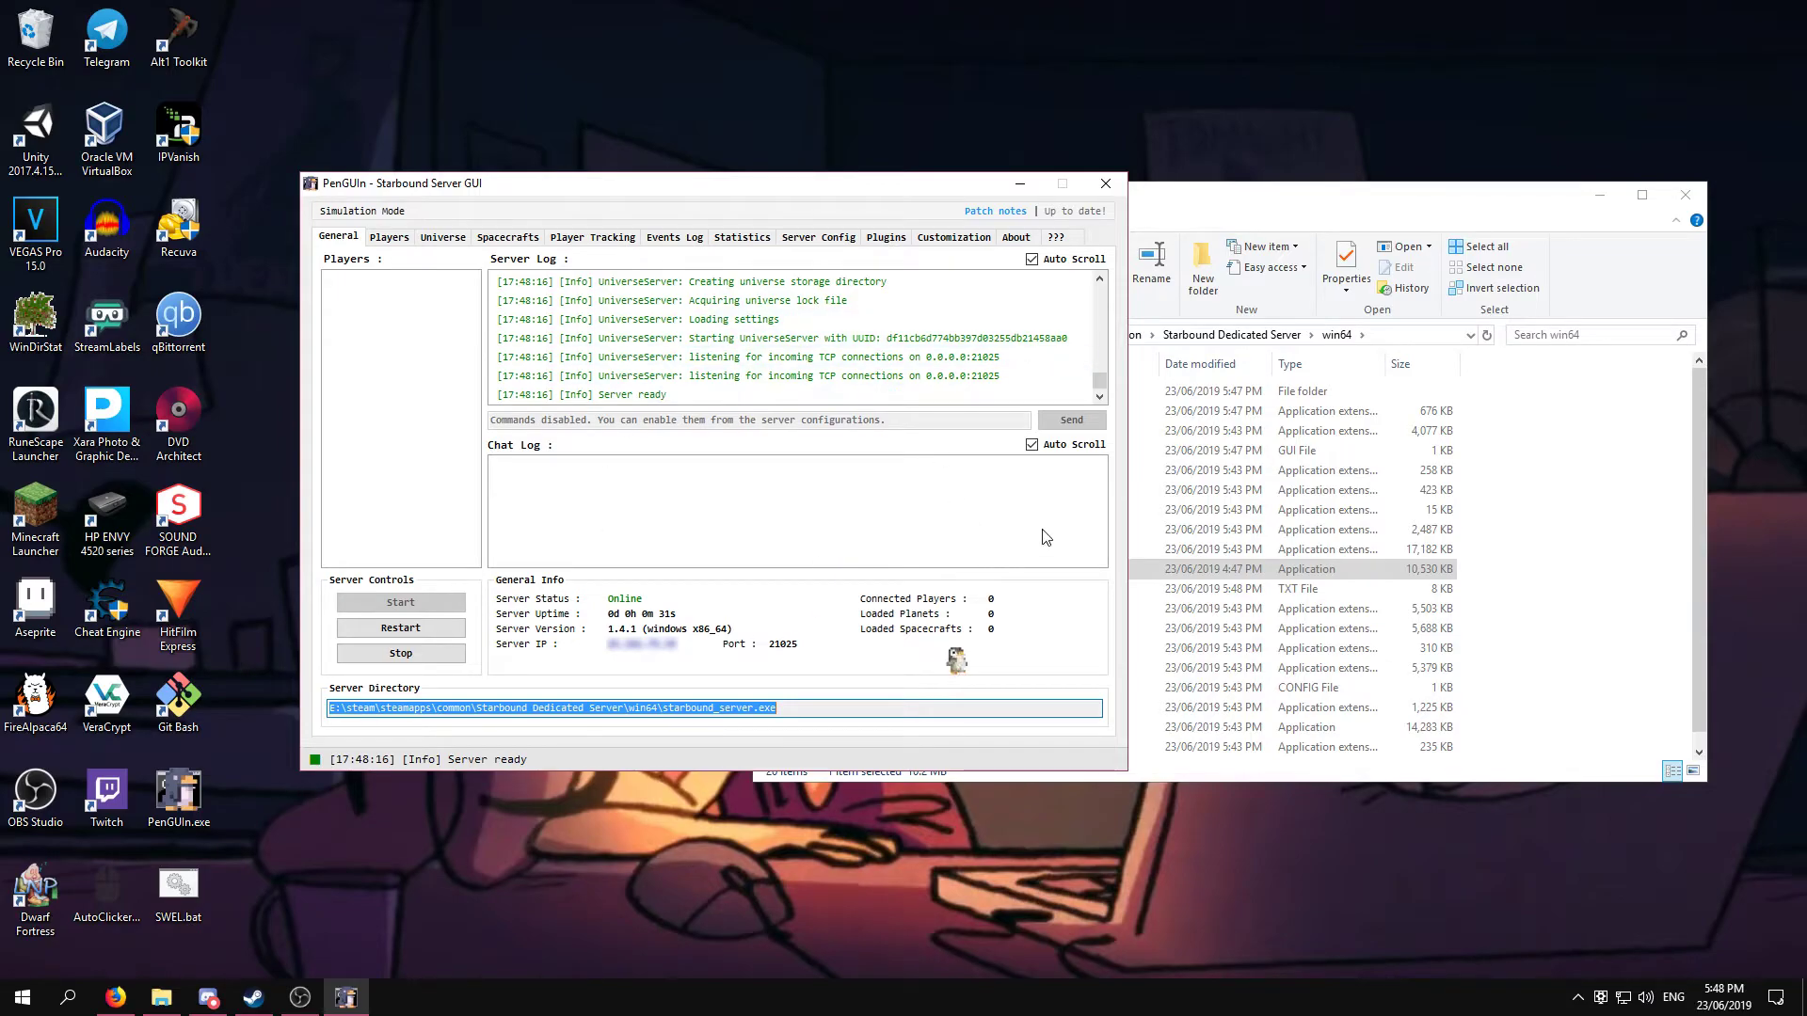
- Review PenGUIn's player, universe, events log, server configuration, plugins, customization and about pages, ending on the general overview
click(395, 238)
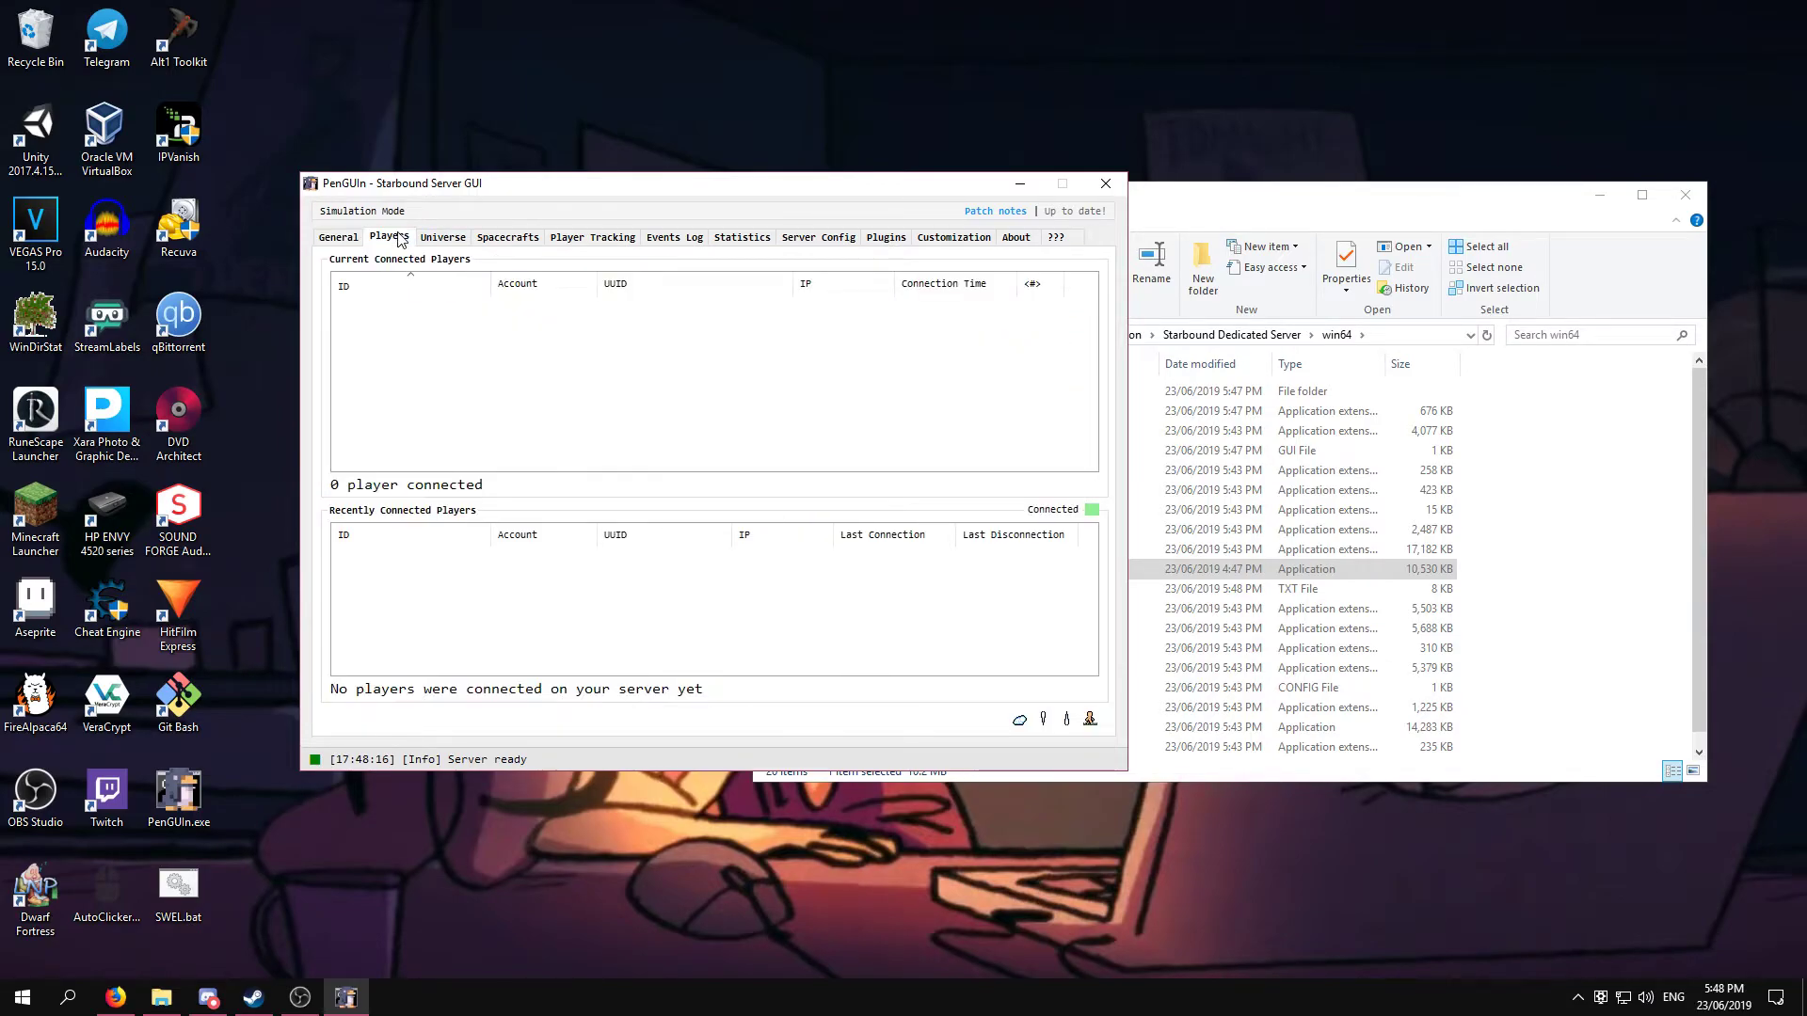
click(439, 240)
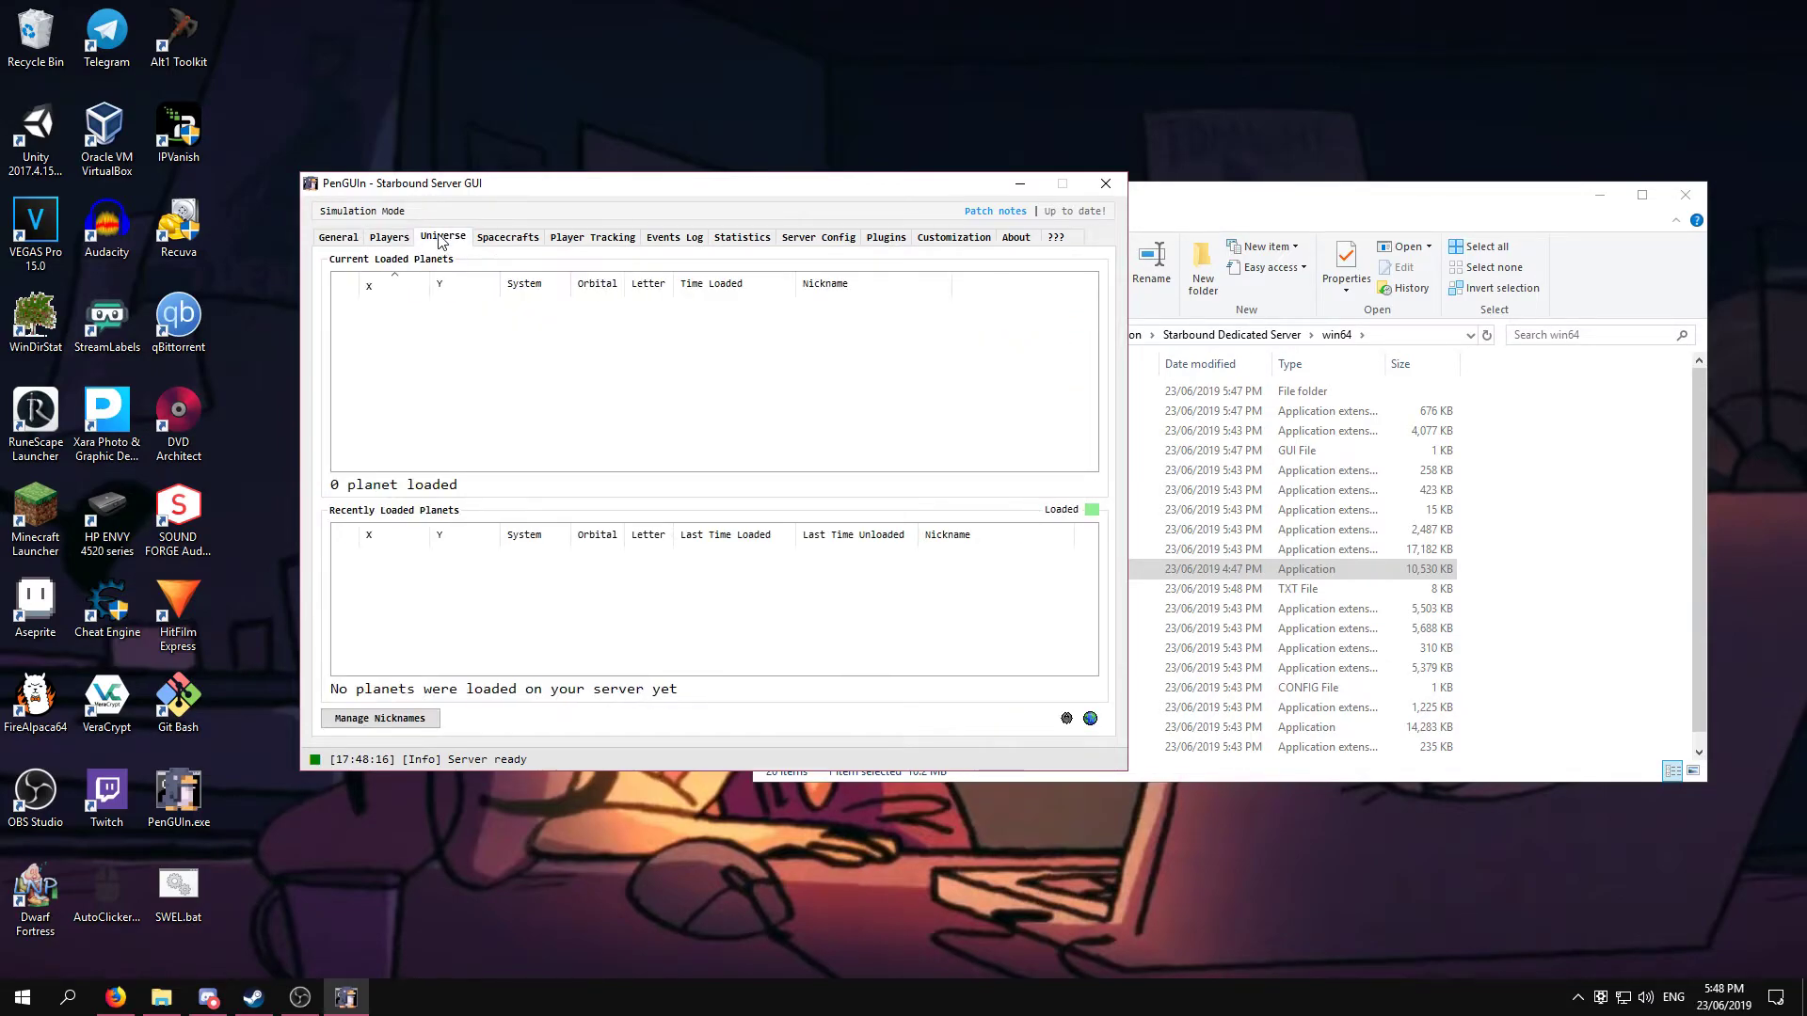
click(505, 239)
click(588, 239)
click(670, 239)
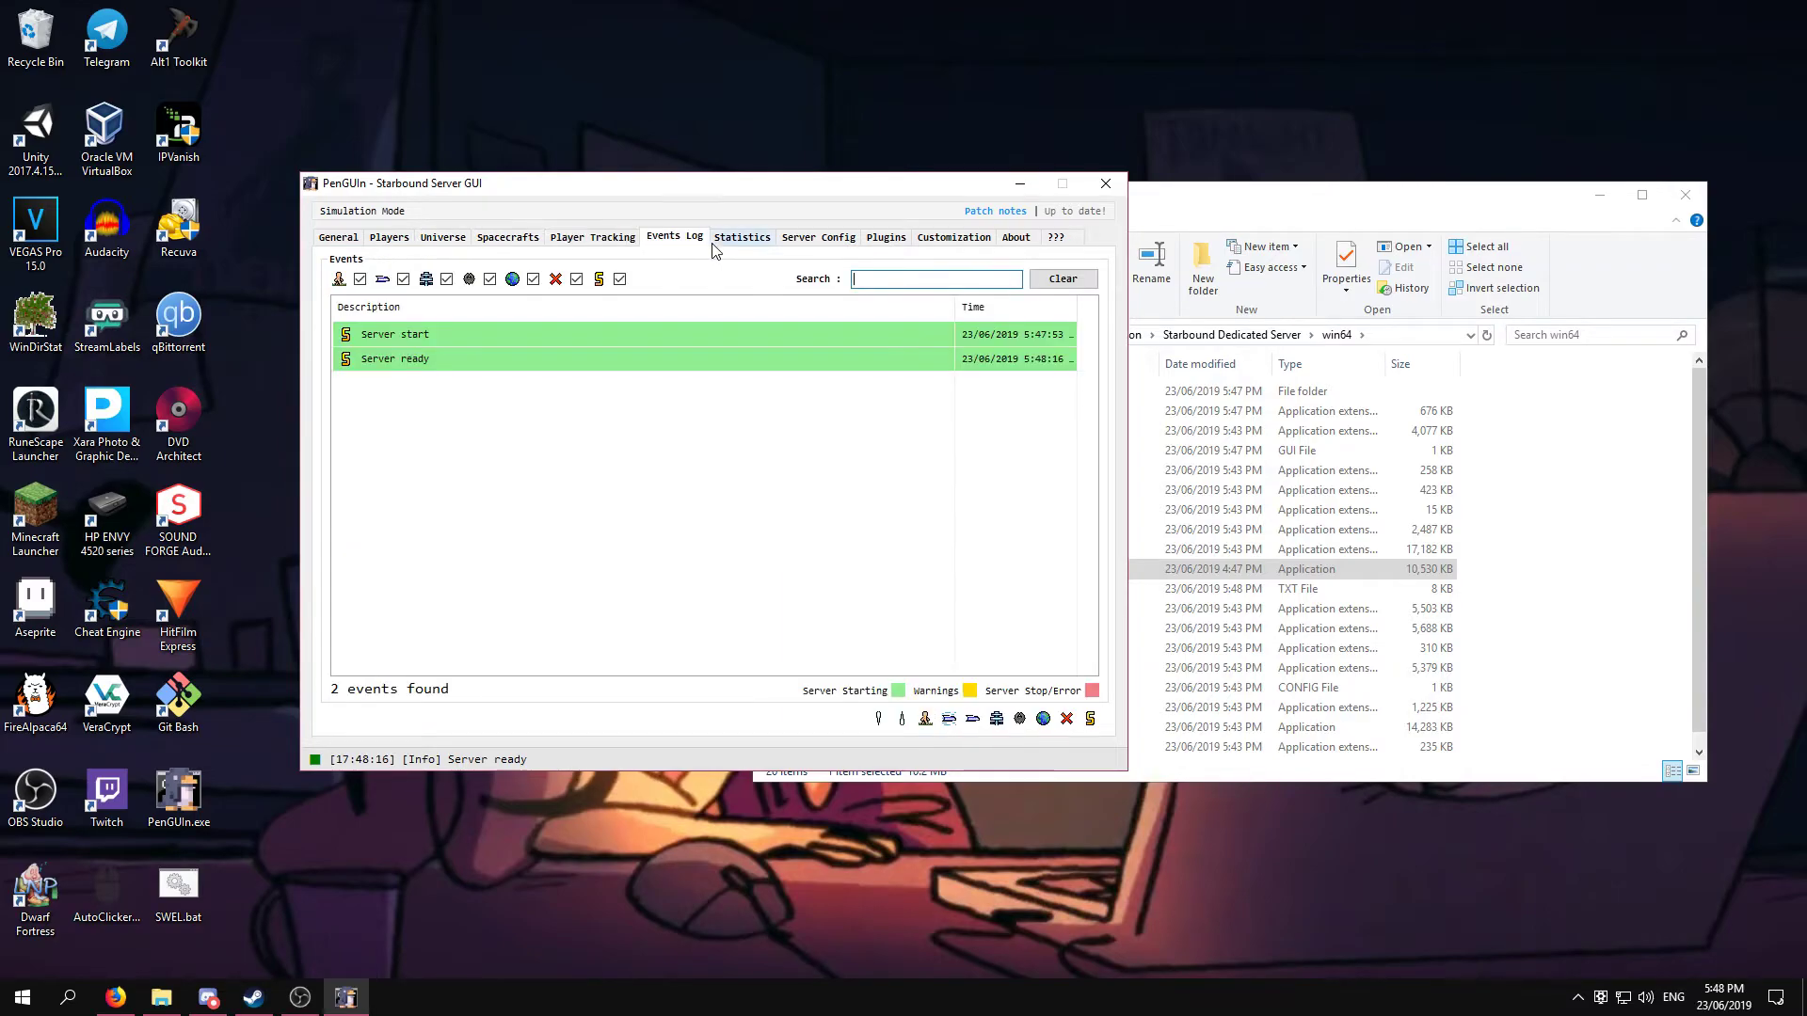
click(743, 239)
click(806, 240)
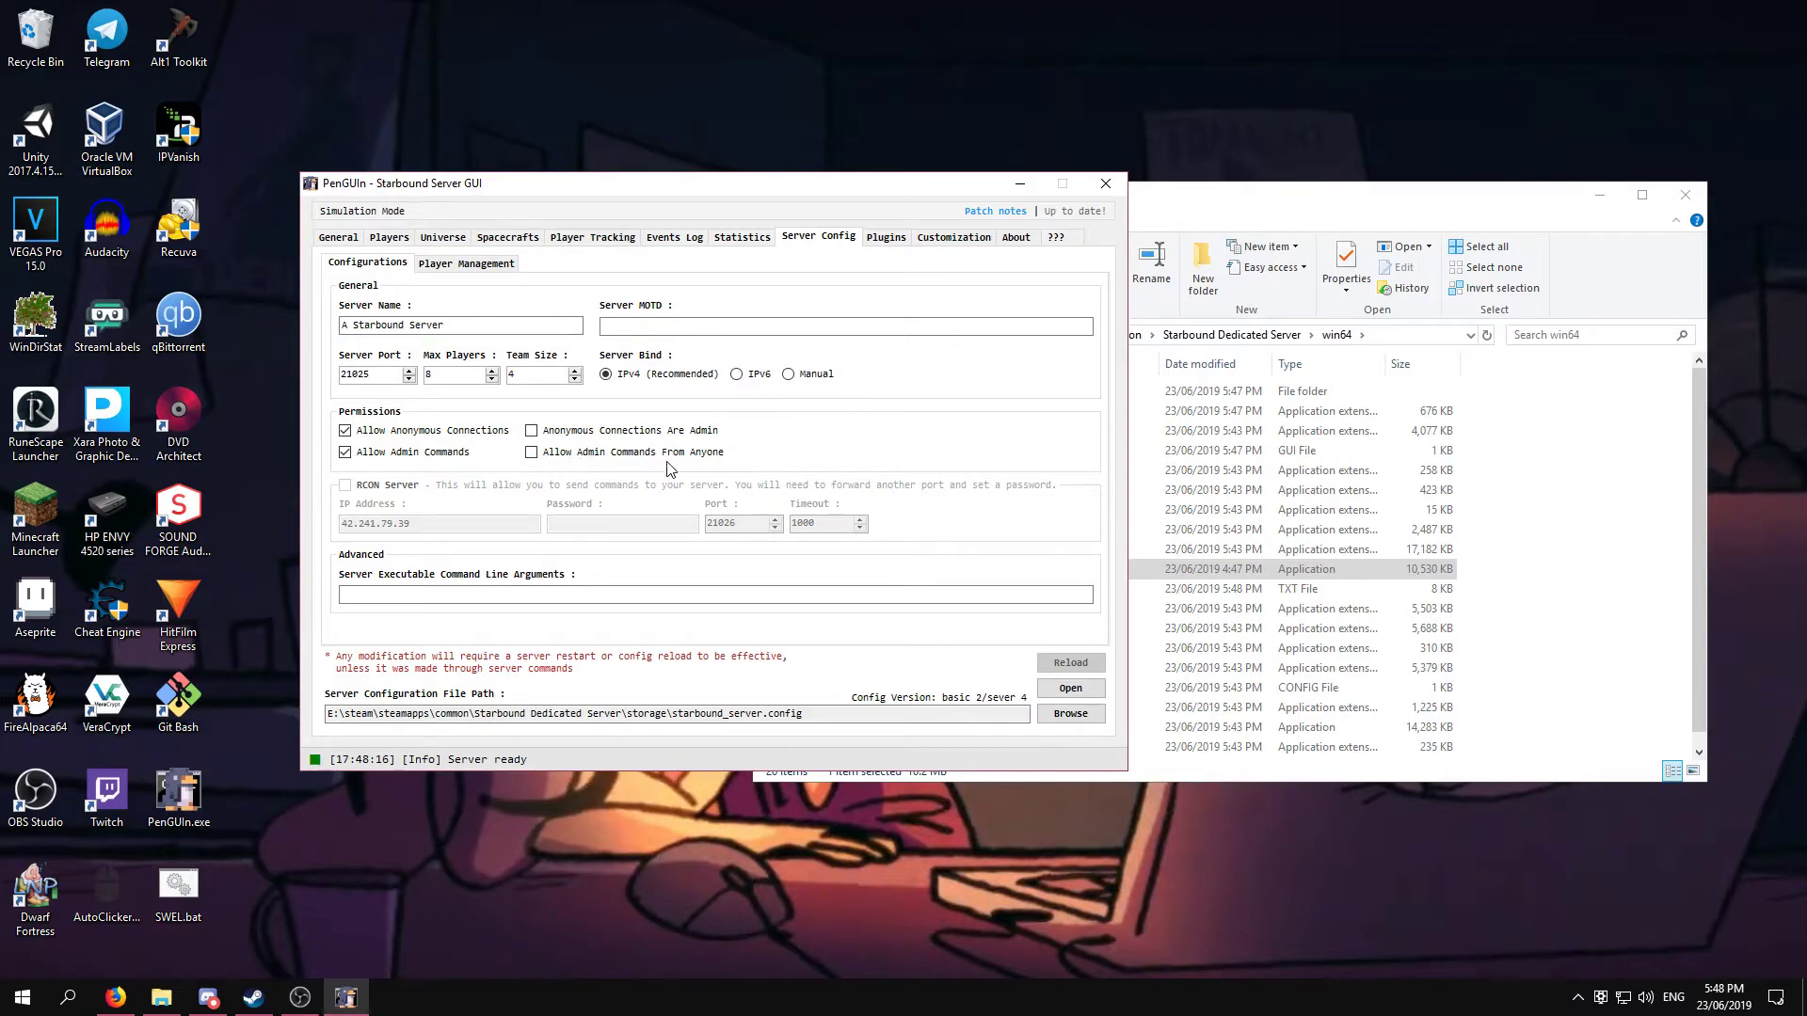
click(488, 326)
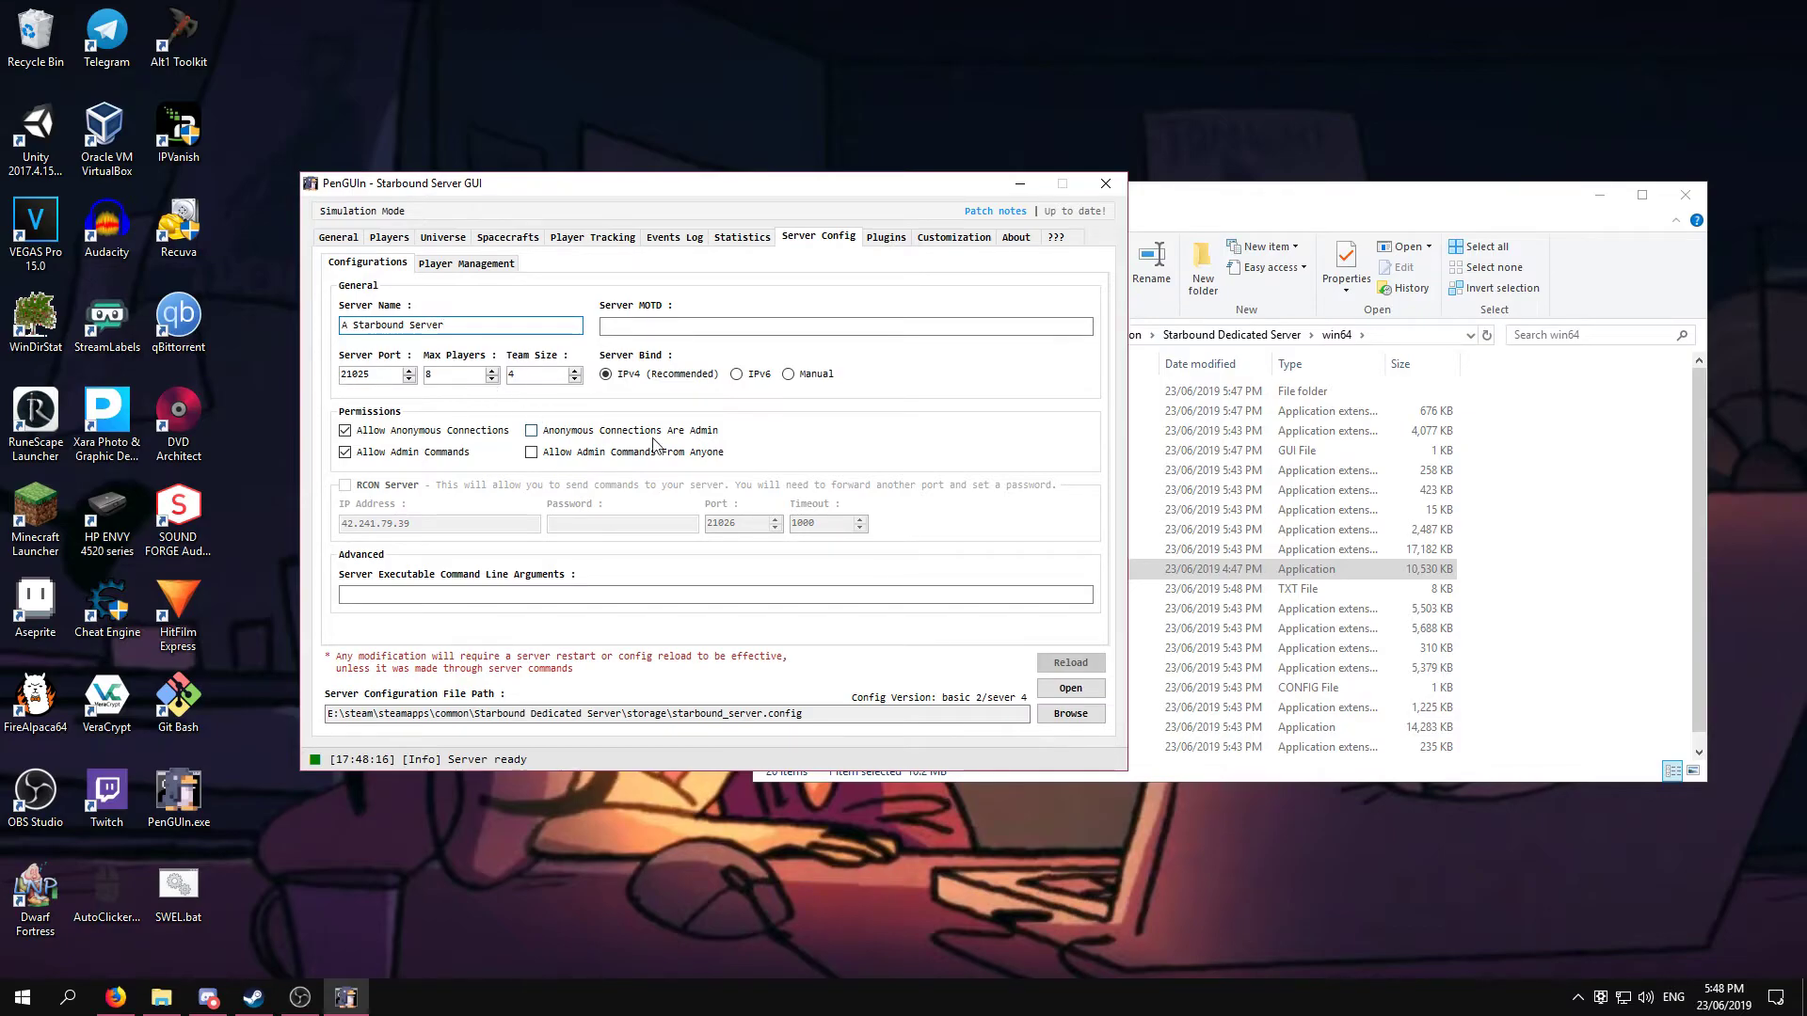
click(892, 240)
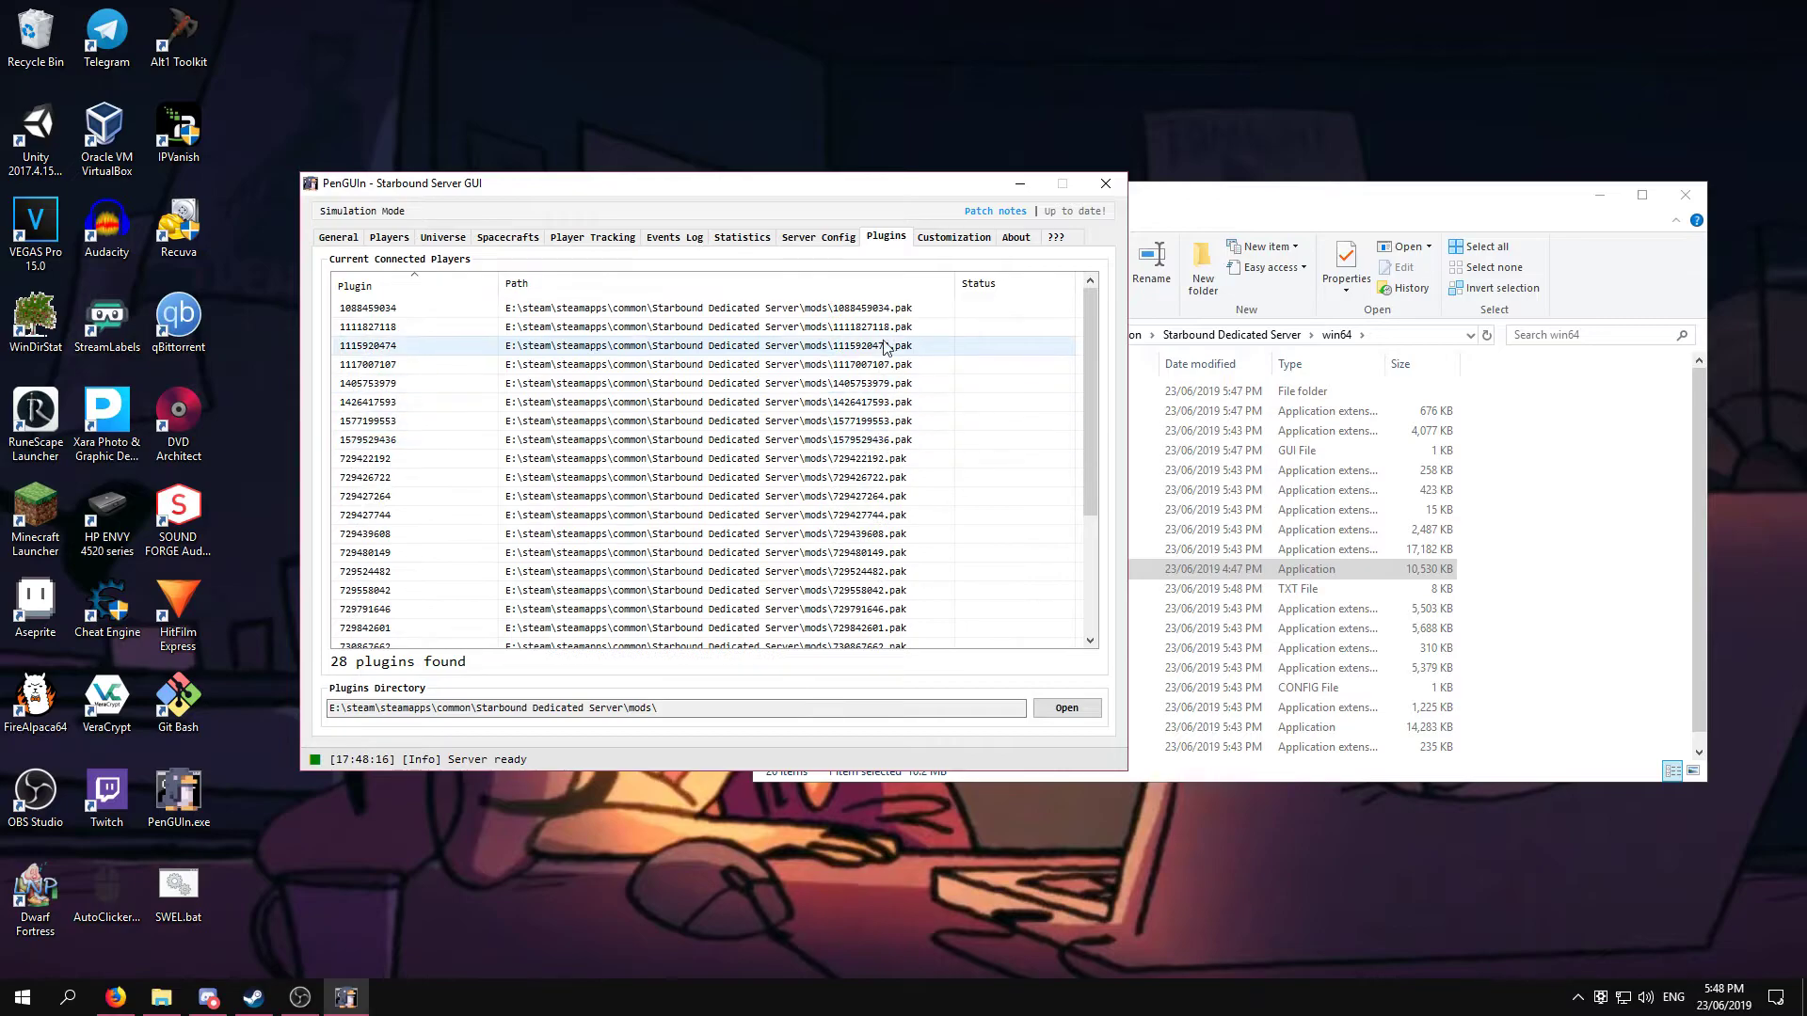
click(935, 243)
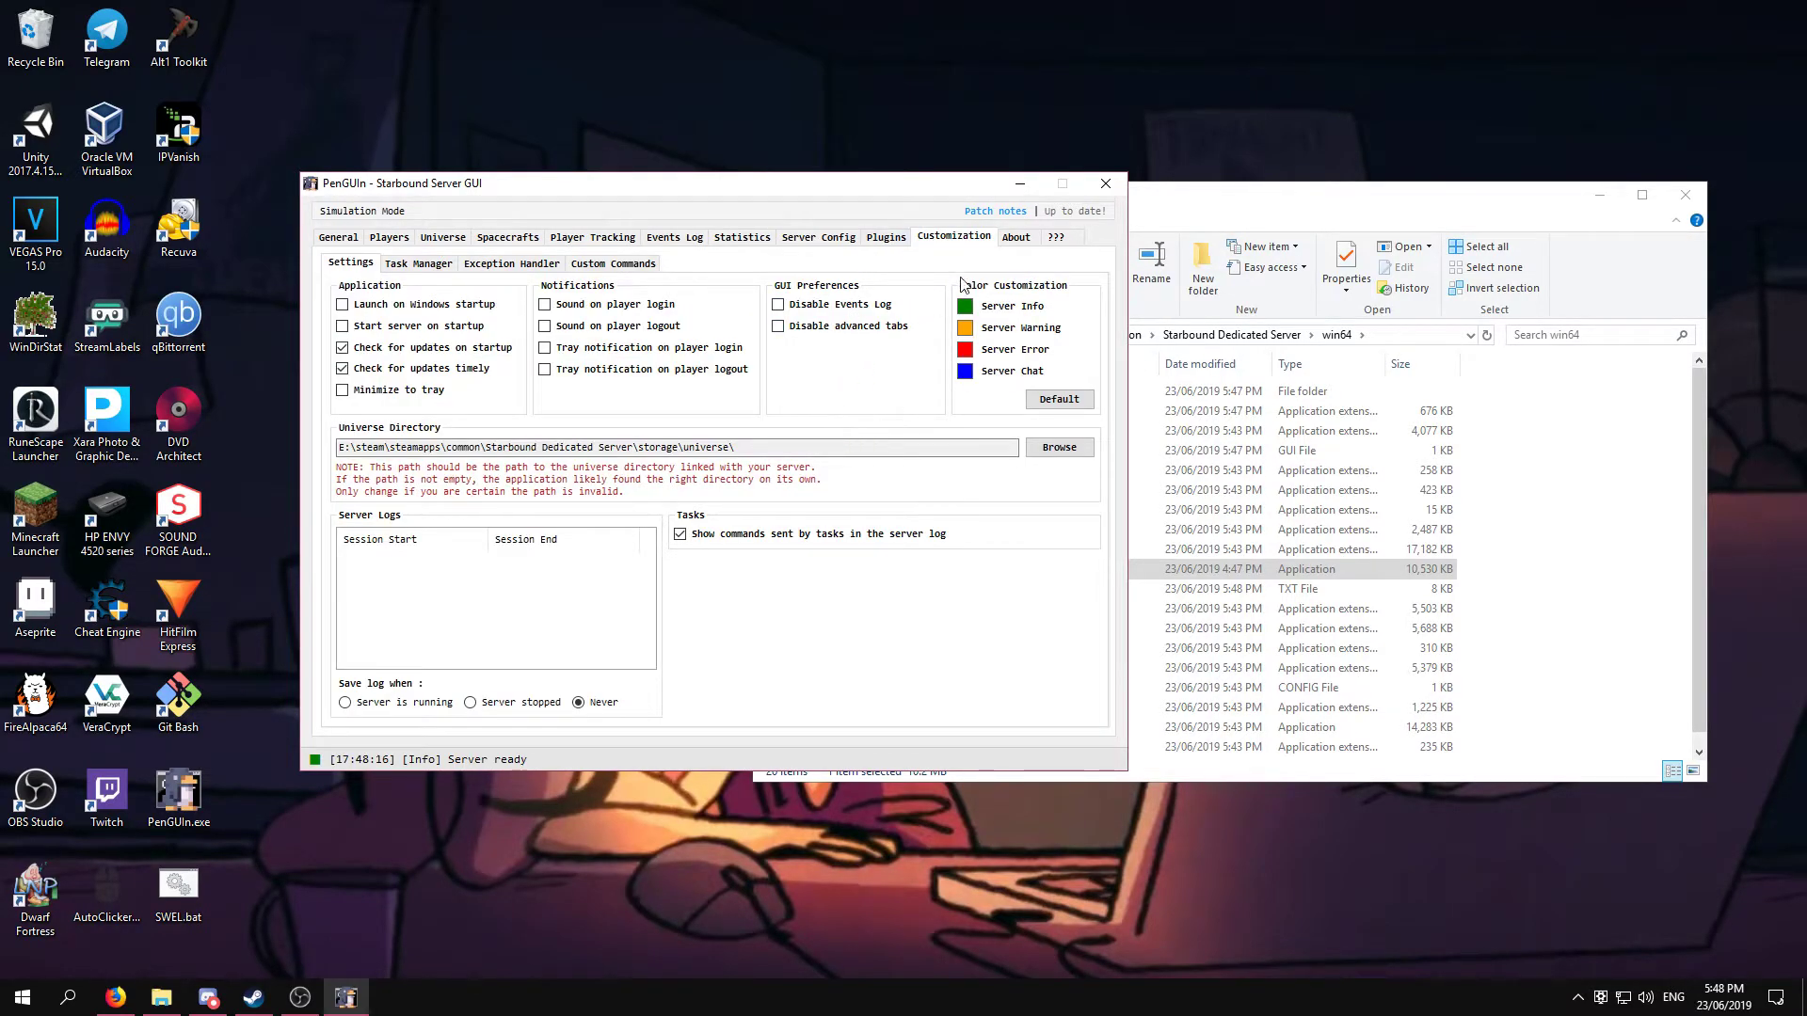
click(1013, 242)
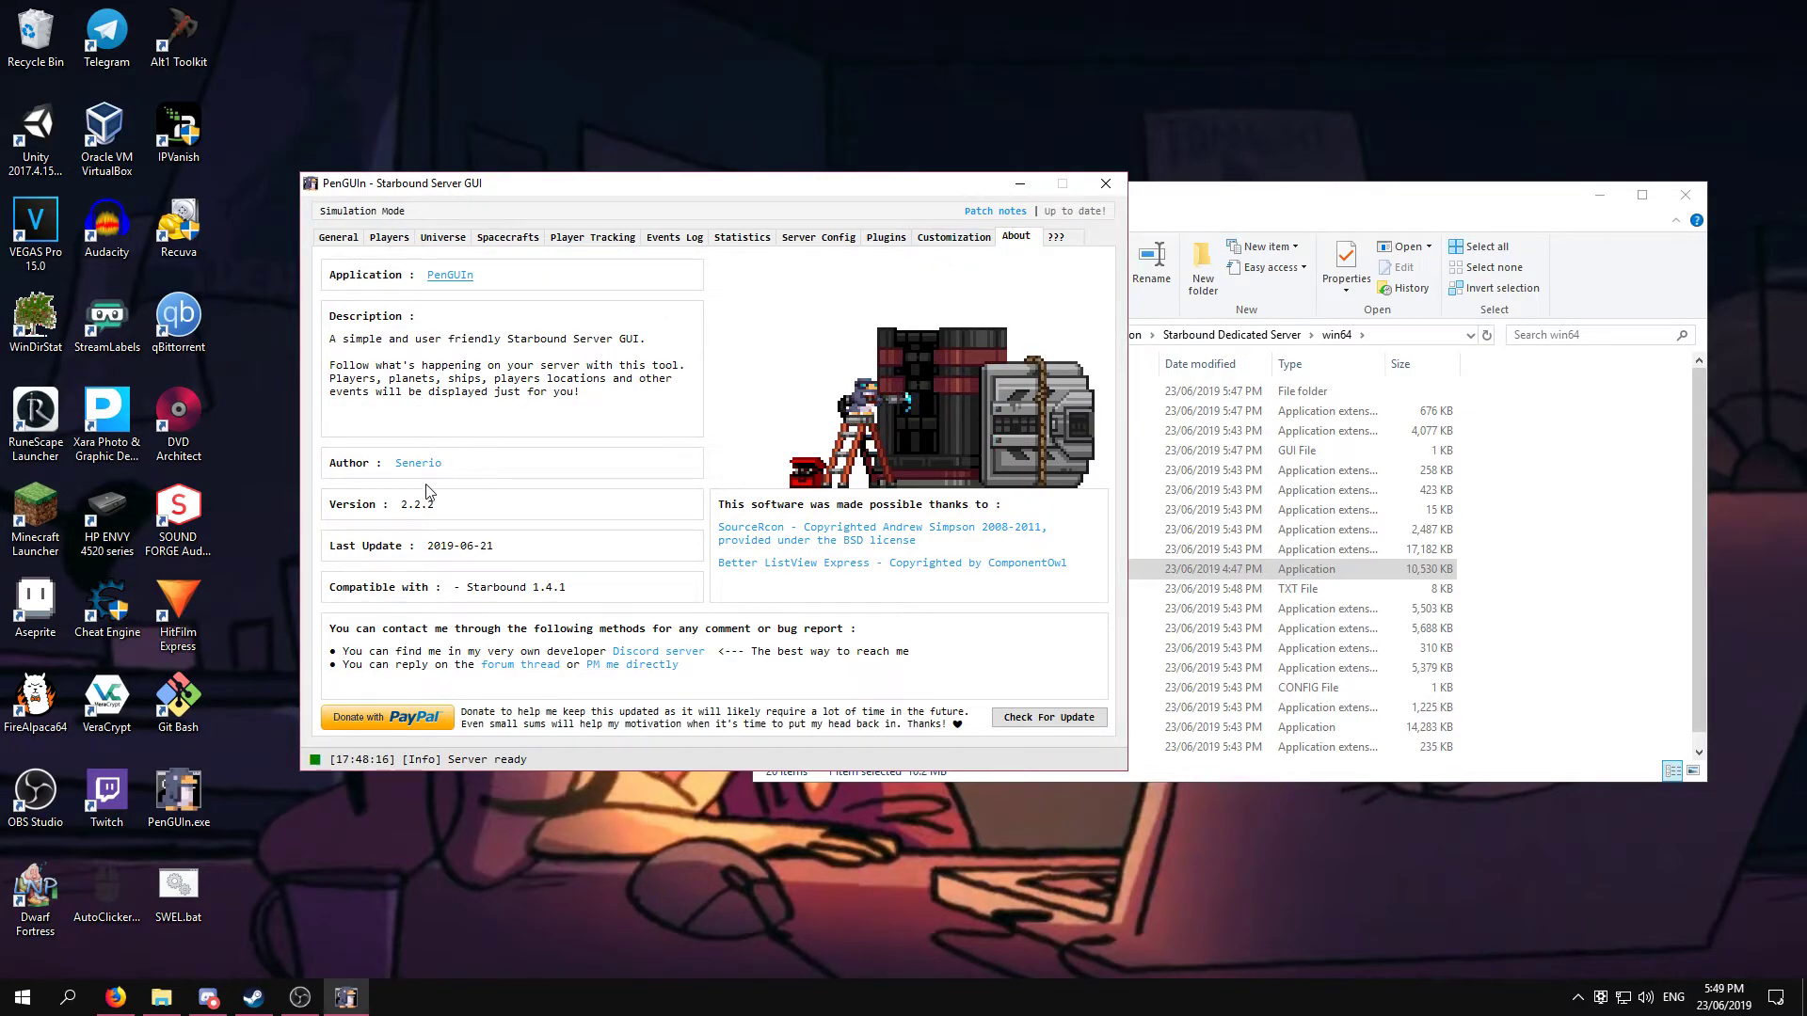
click(337, 241)
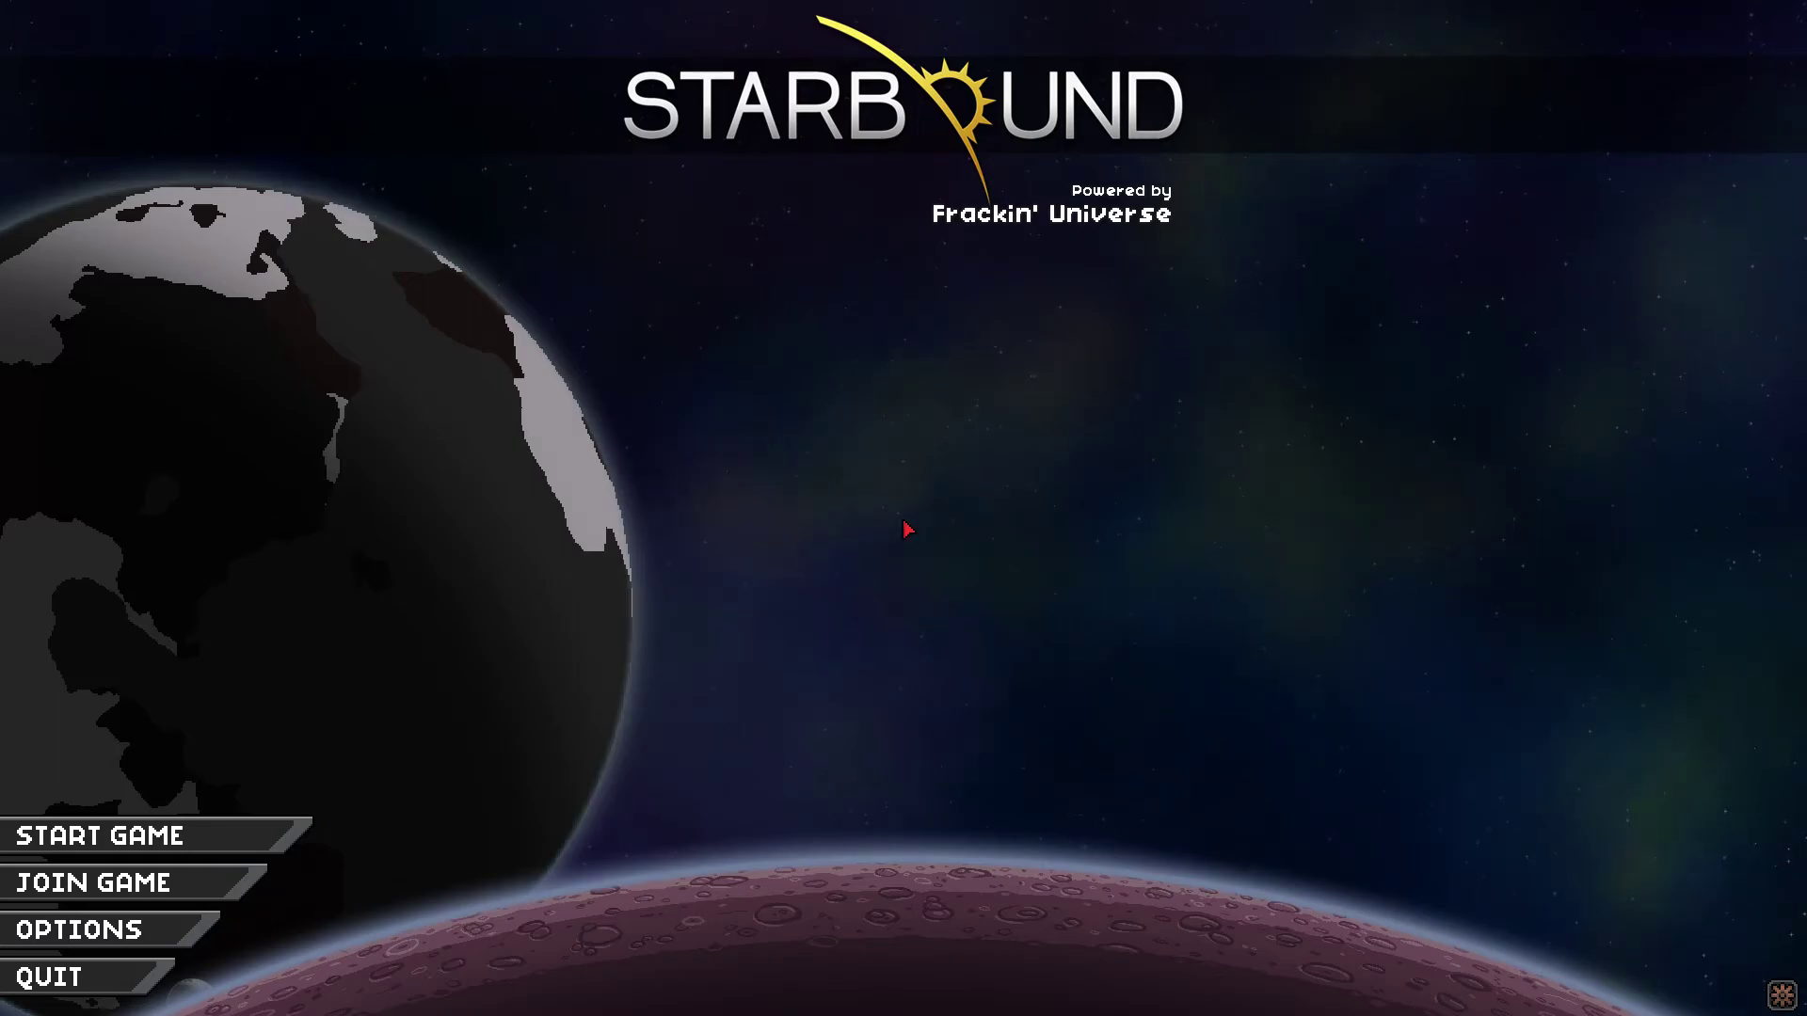
- In Starbound, join a multiplayer game with the character Rhauko and move around the ship
click(170, 884)
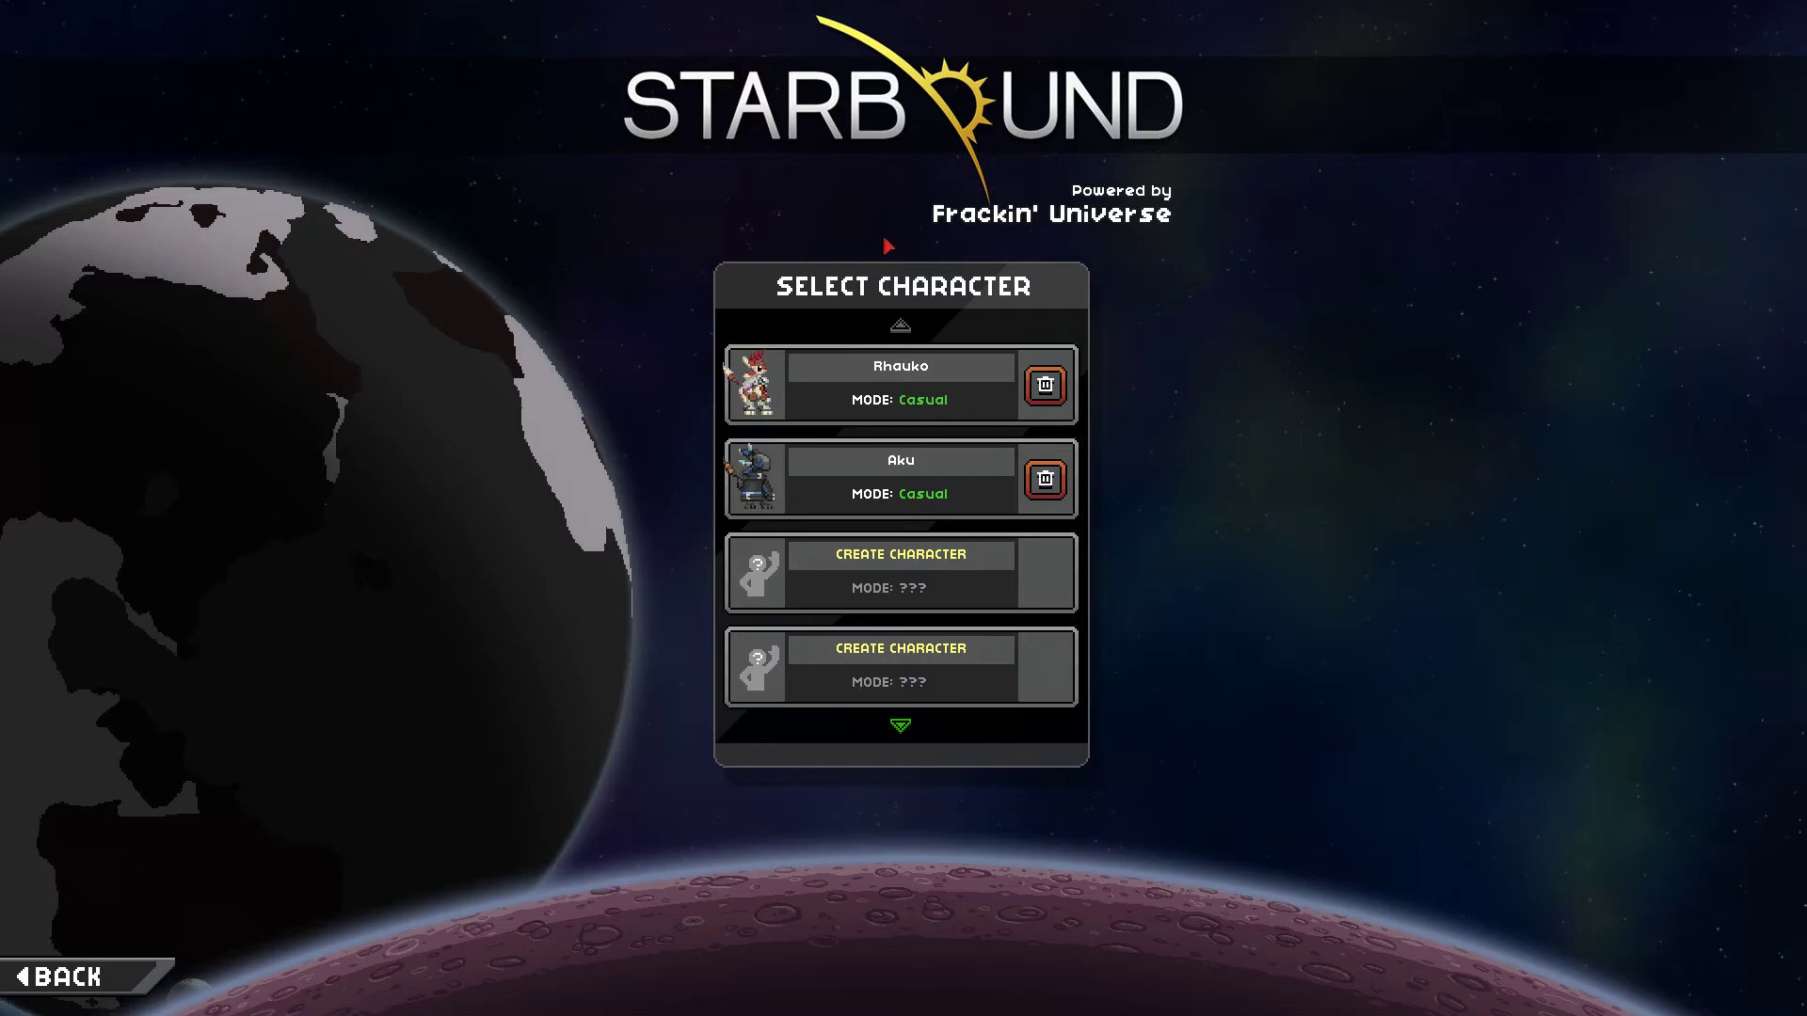
click(864, 374)
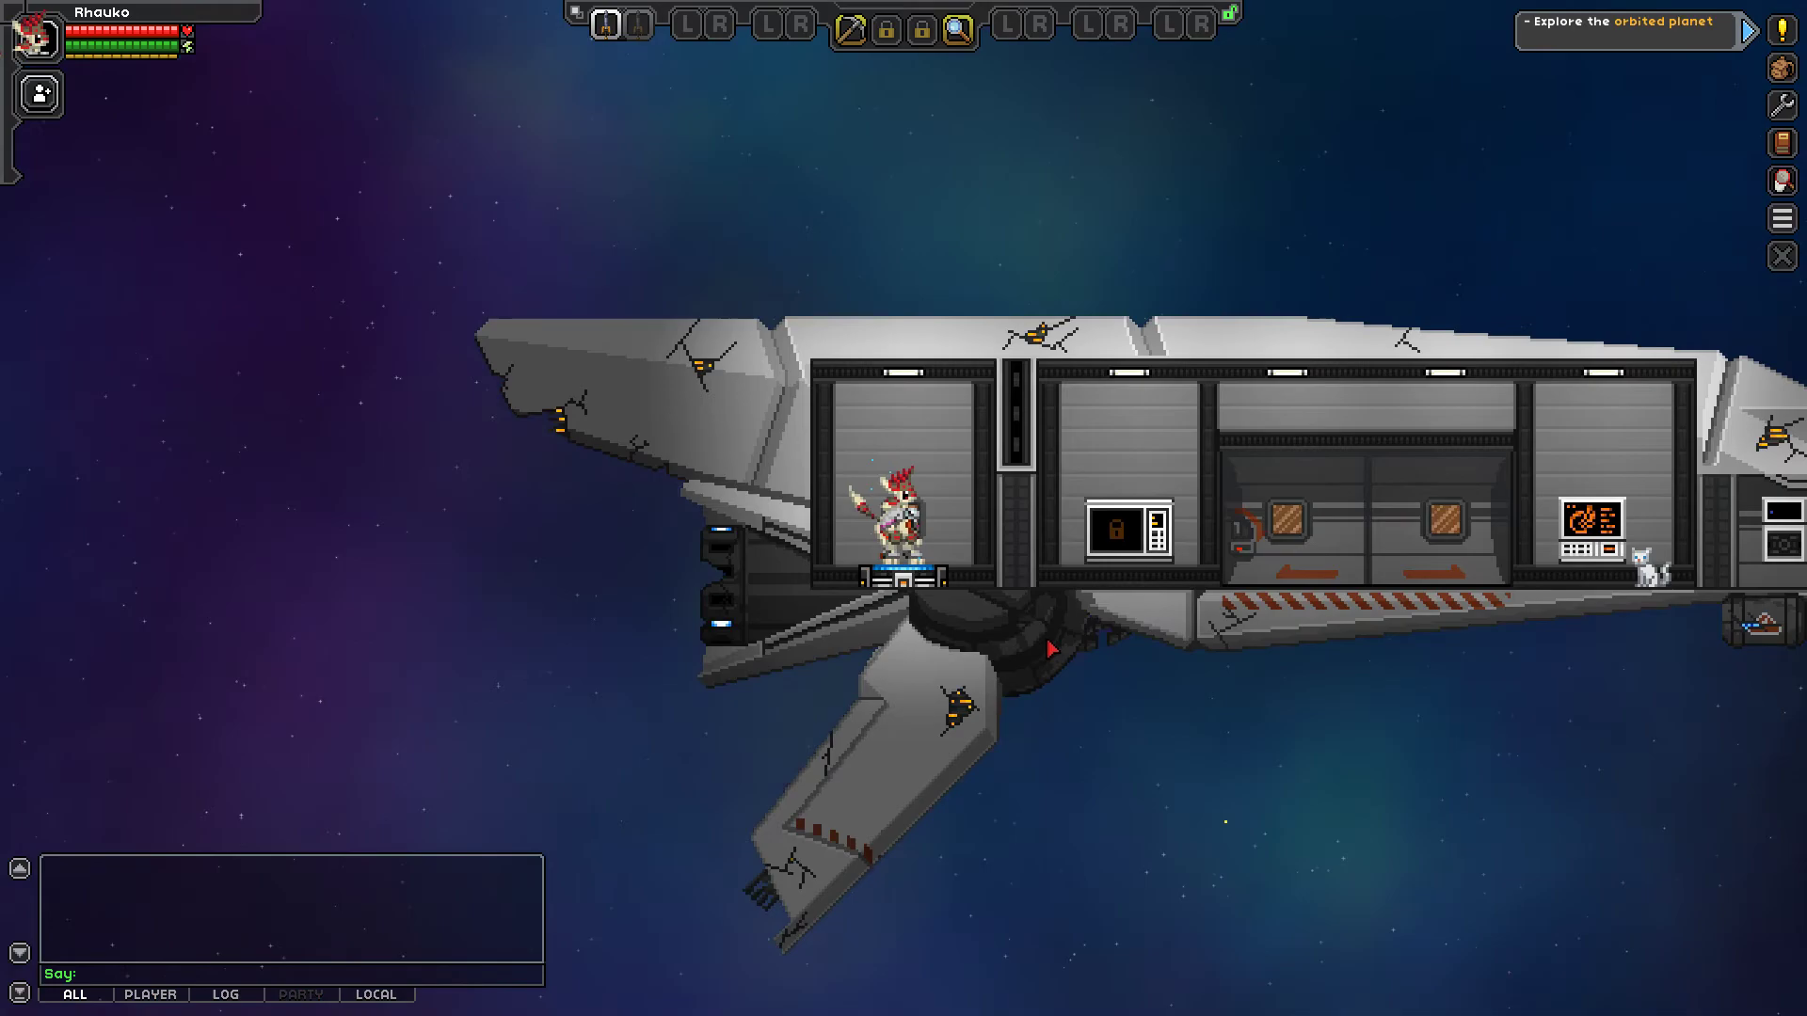
key(d)
key(space)
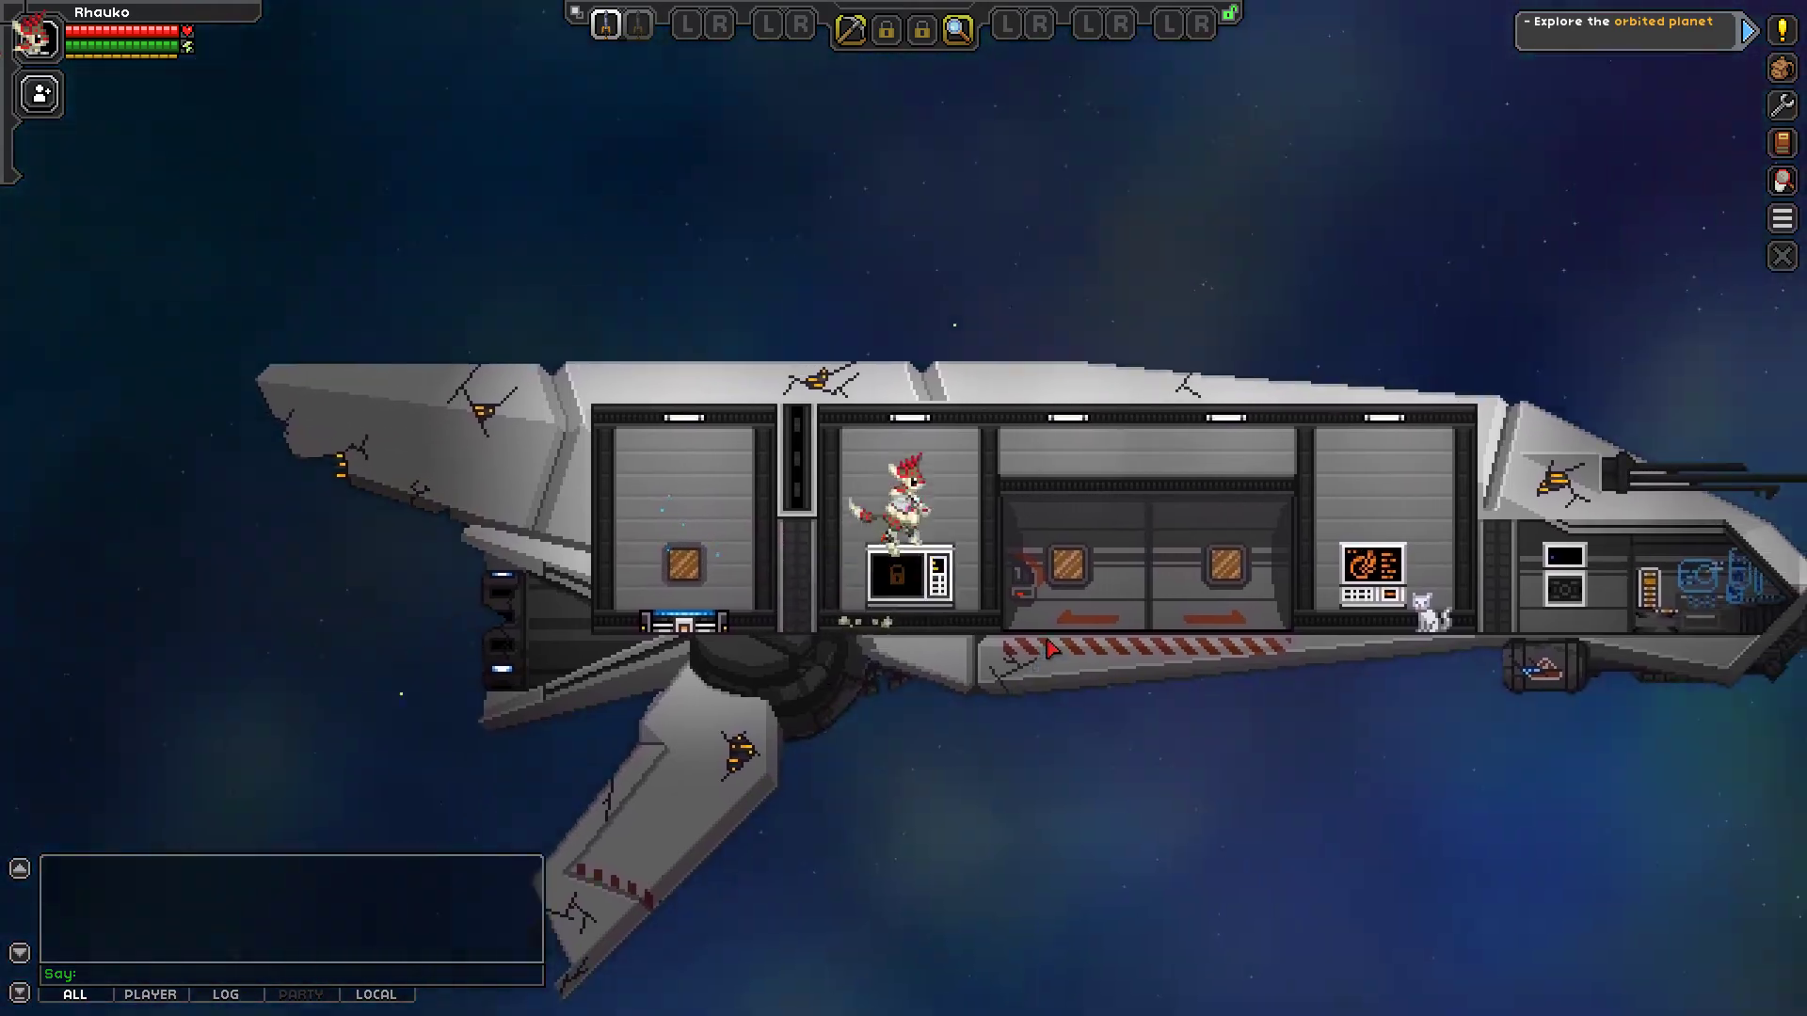
key(d)
key(a)
key(space)
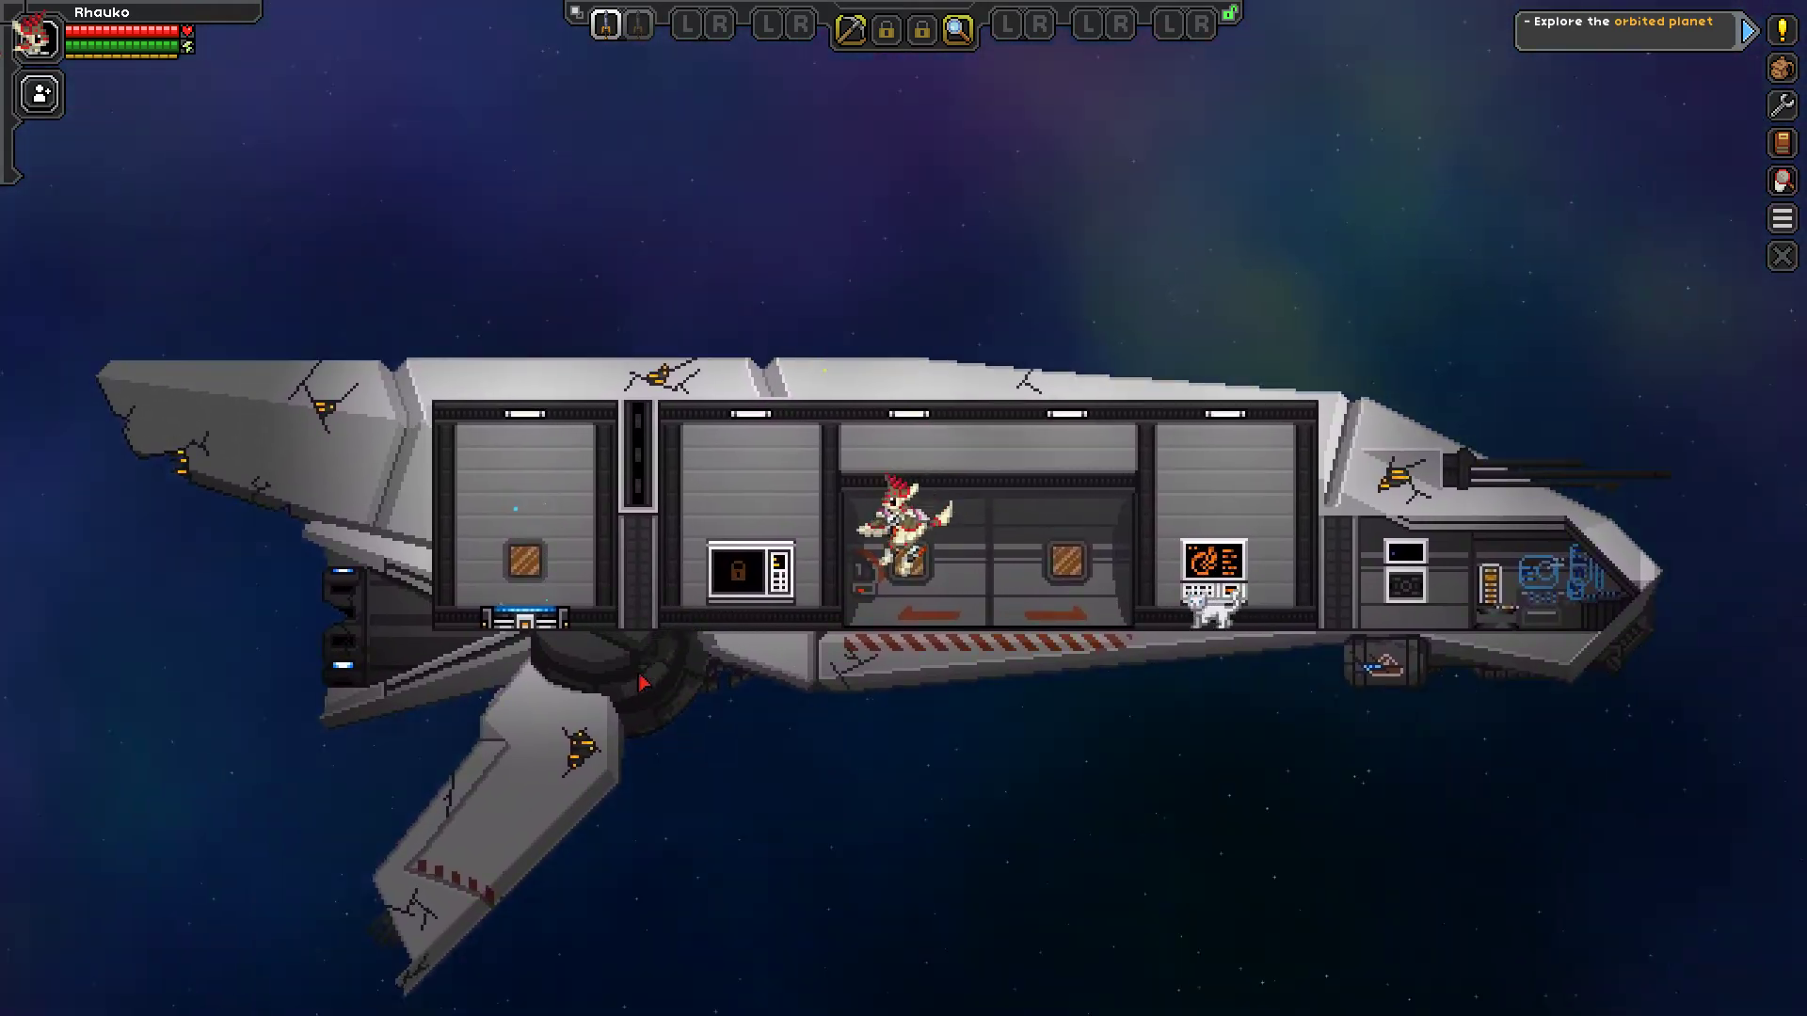
key(d)
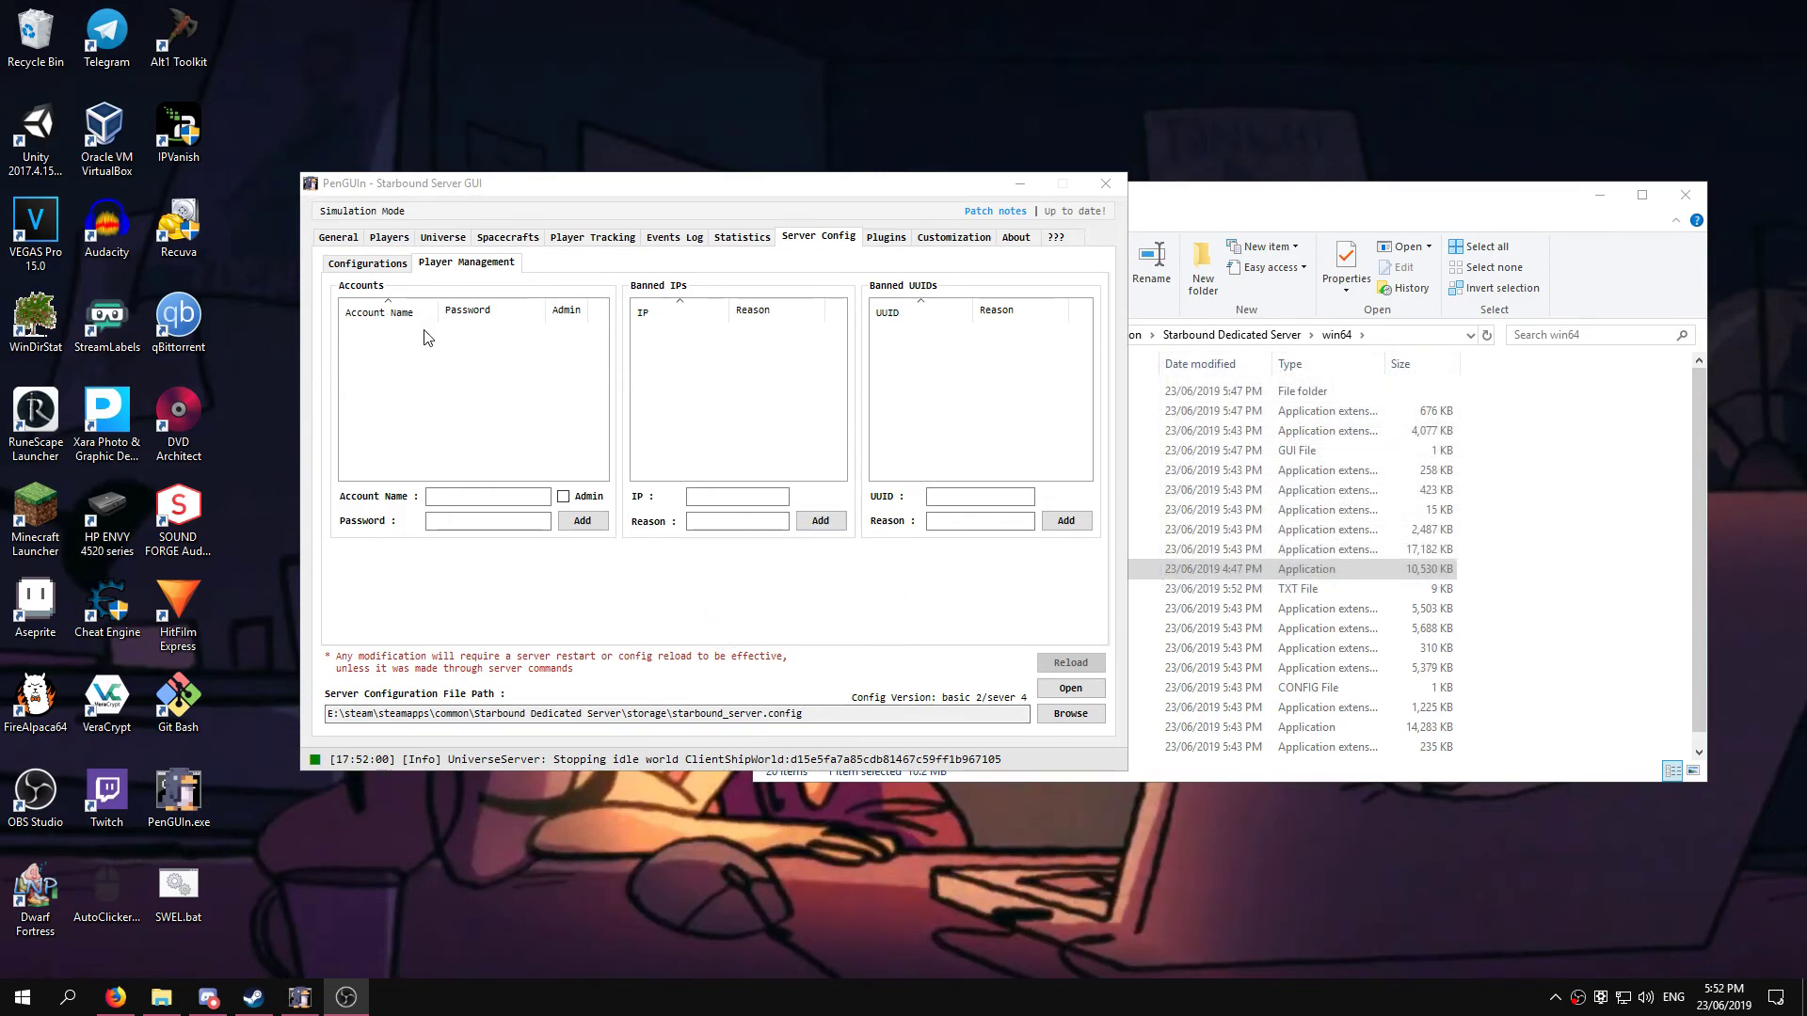
- Add a server account named fun with admin rights in PenGUIn's player management, entering the account password
click(462, 490)
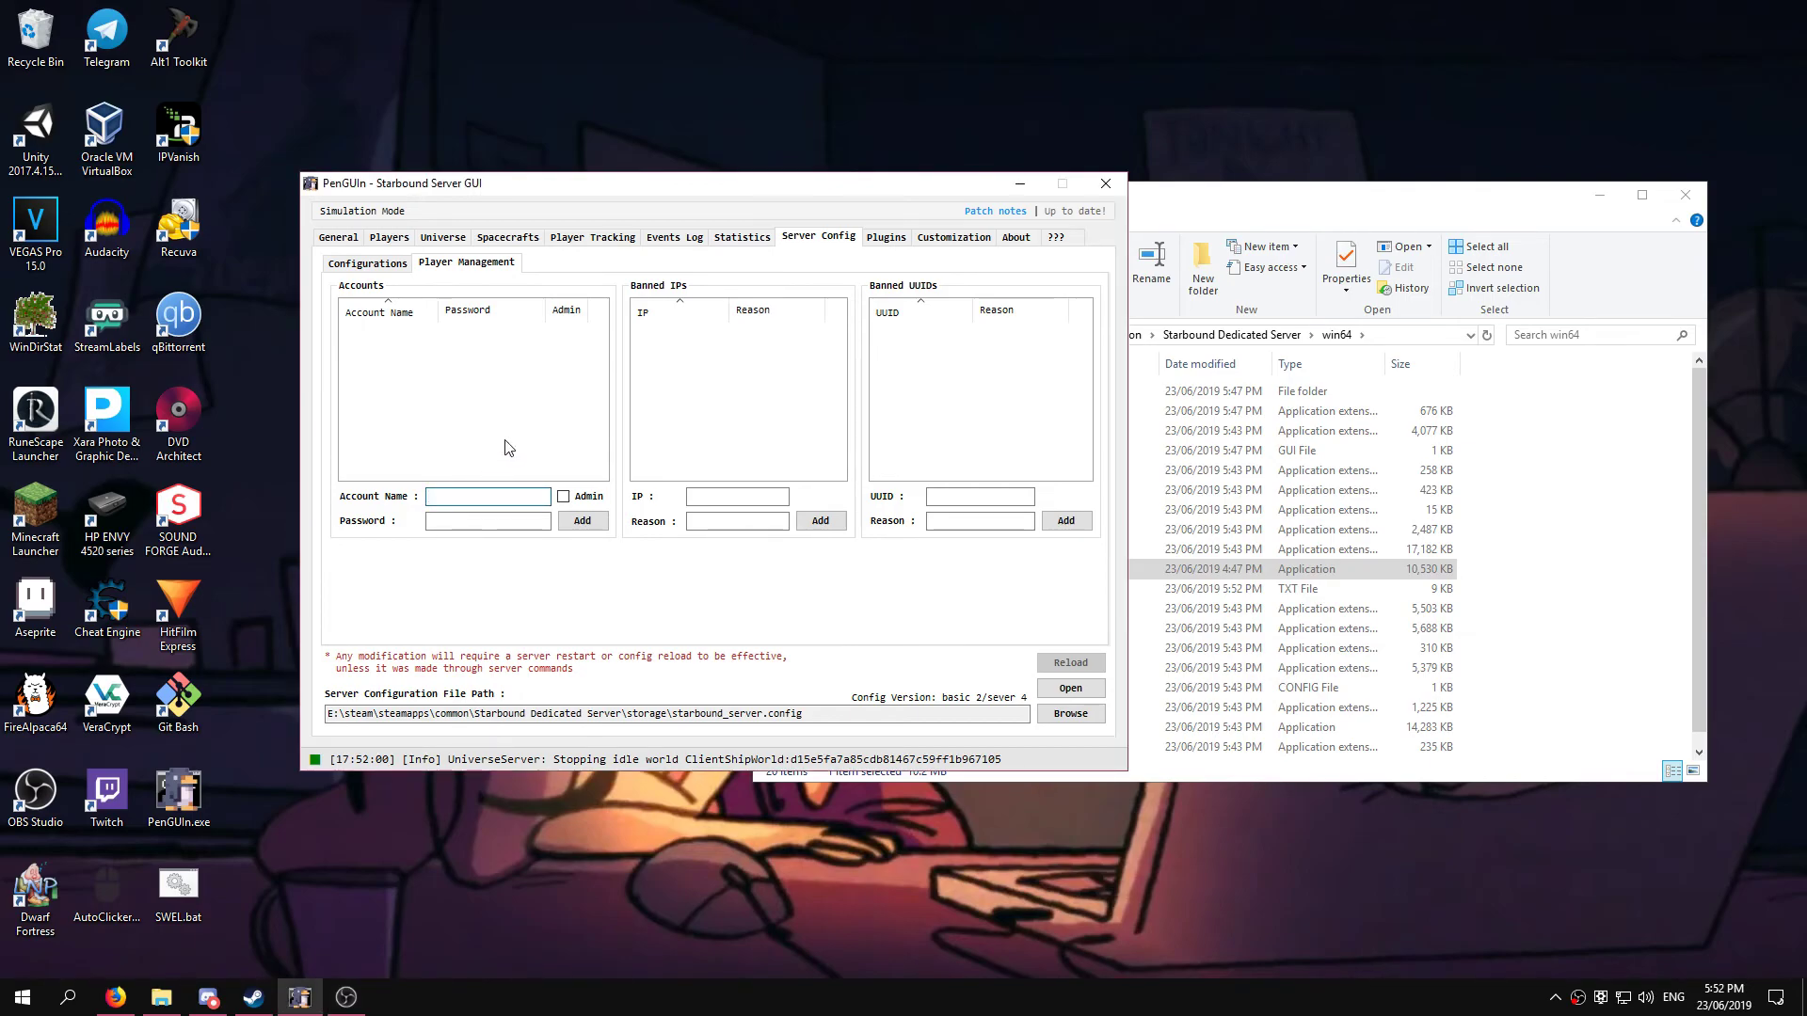
click(563, 497)
click(485, 521)
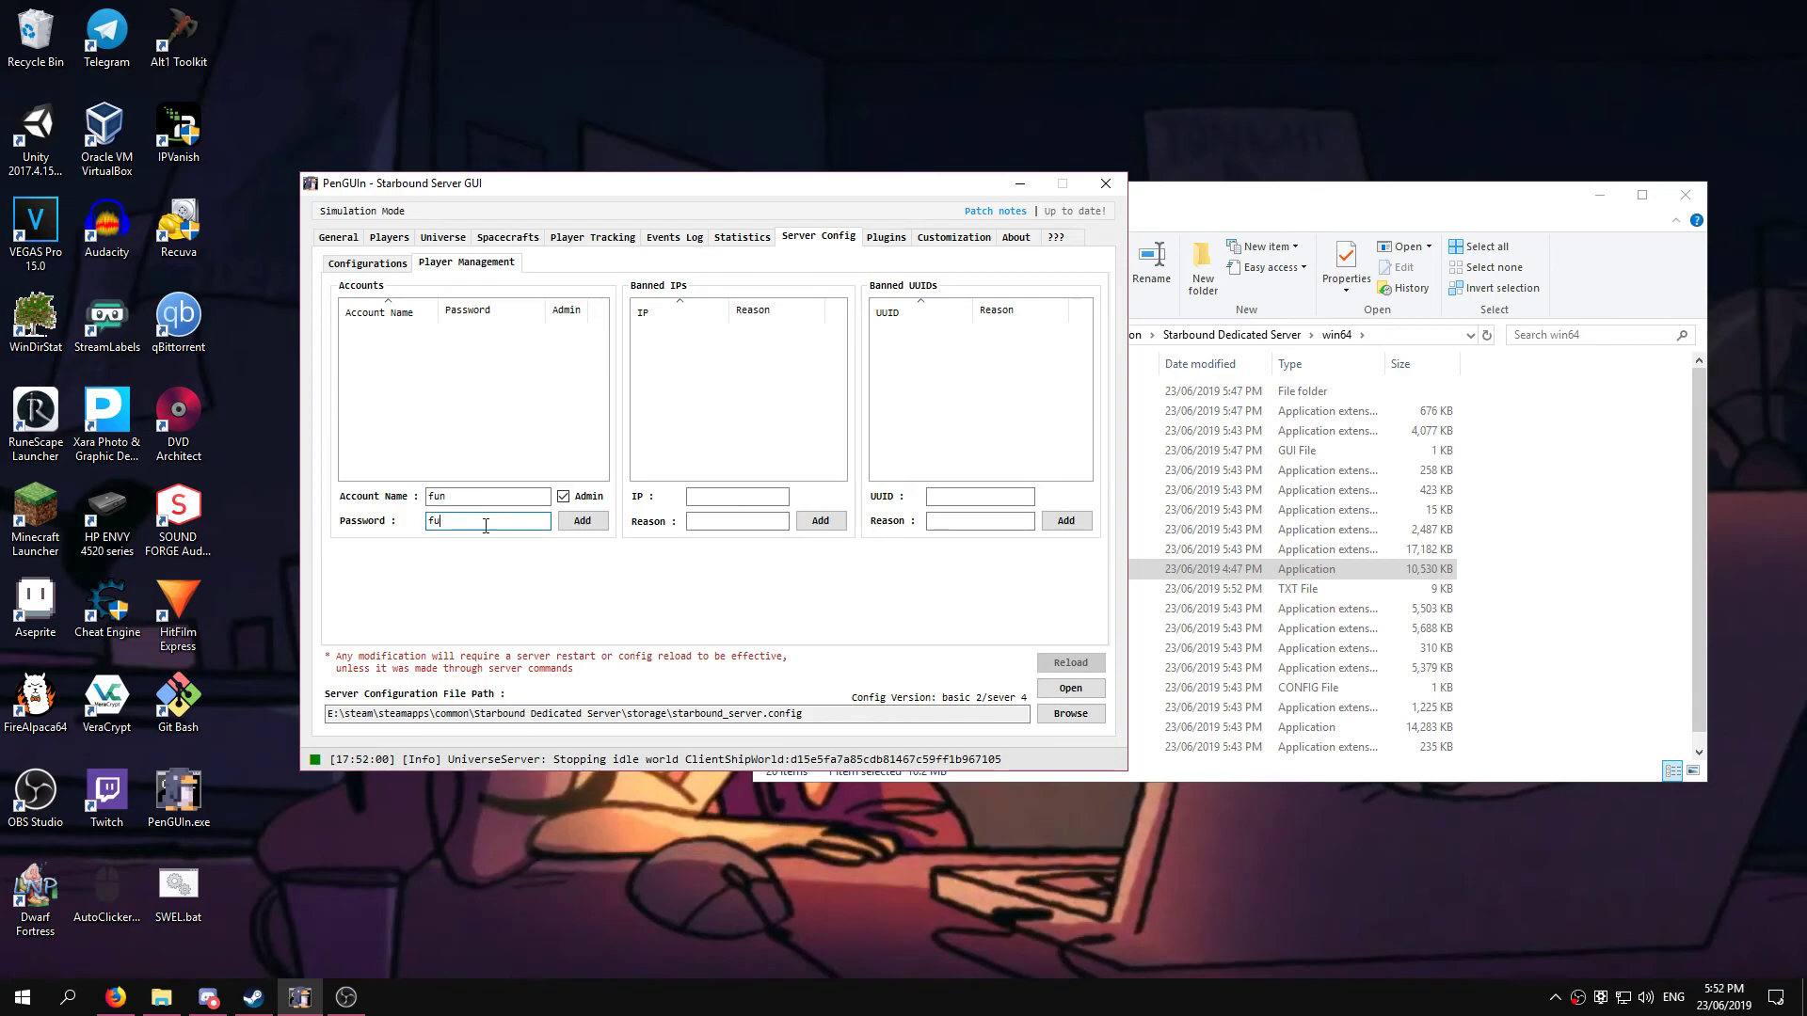
click(591, 524)
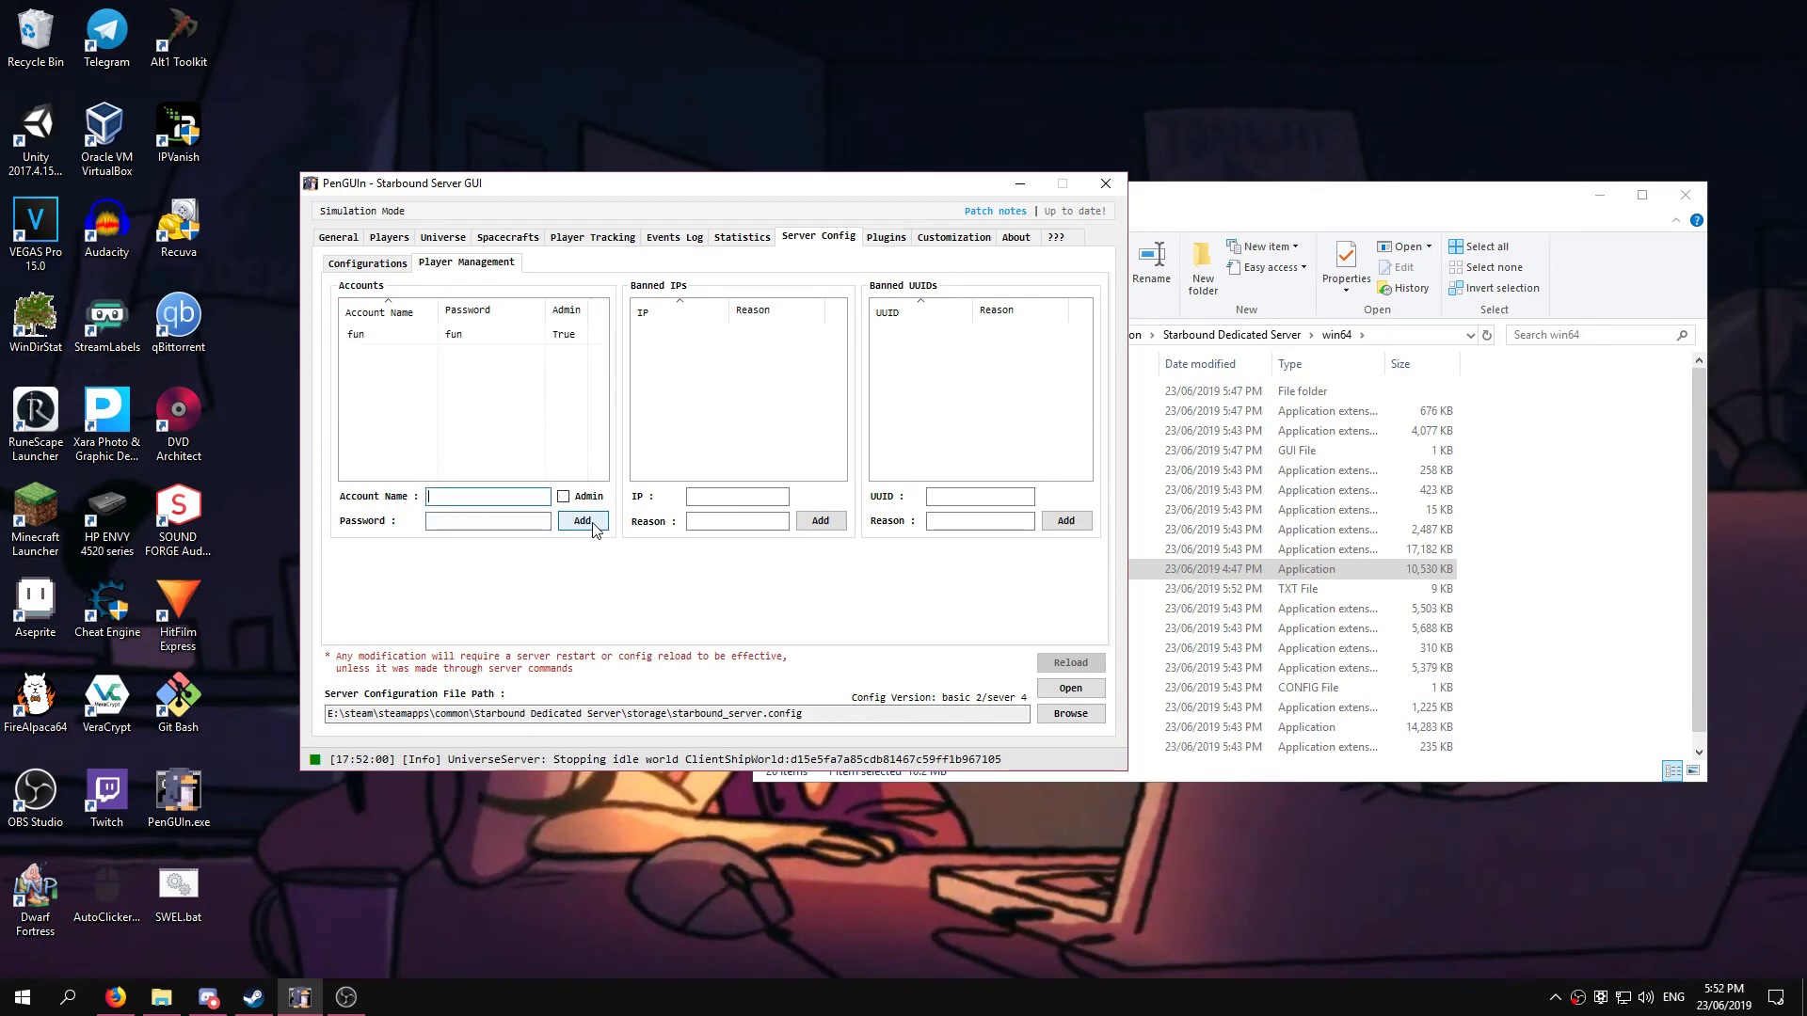